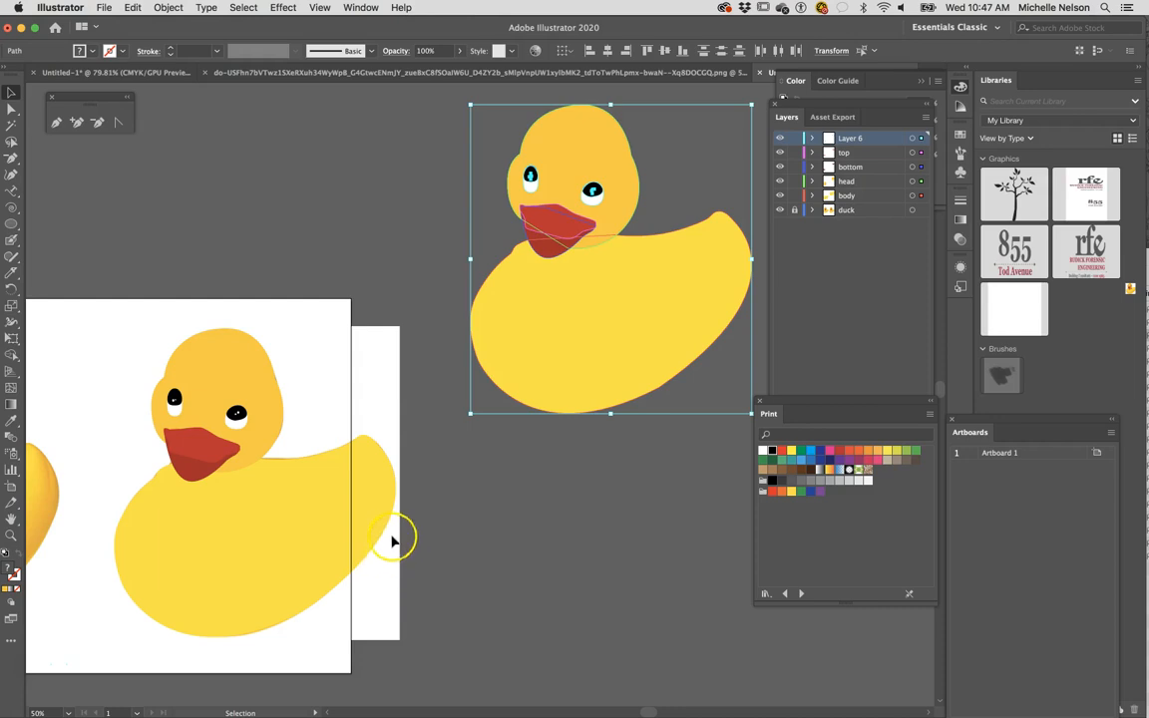
- Examine the traced duck and its selected copy next to the reference photo, keeping the duck layer locked
left_click(796, 210)
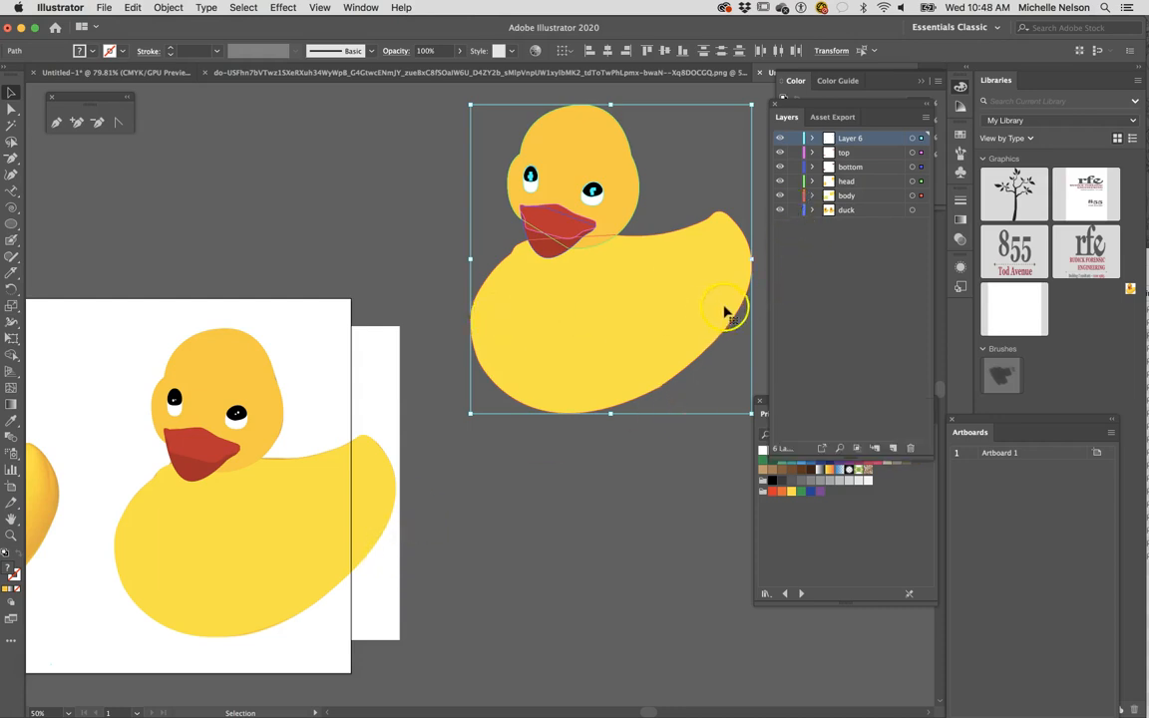
left_click(795, 211)
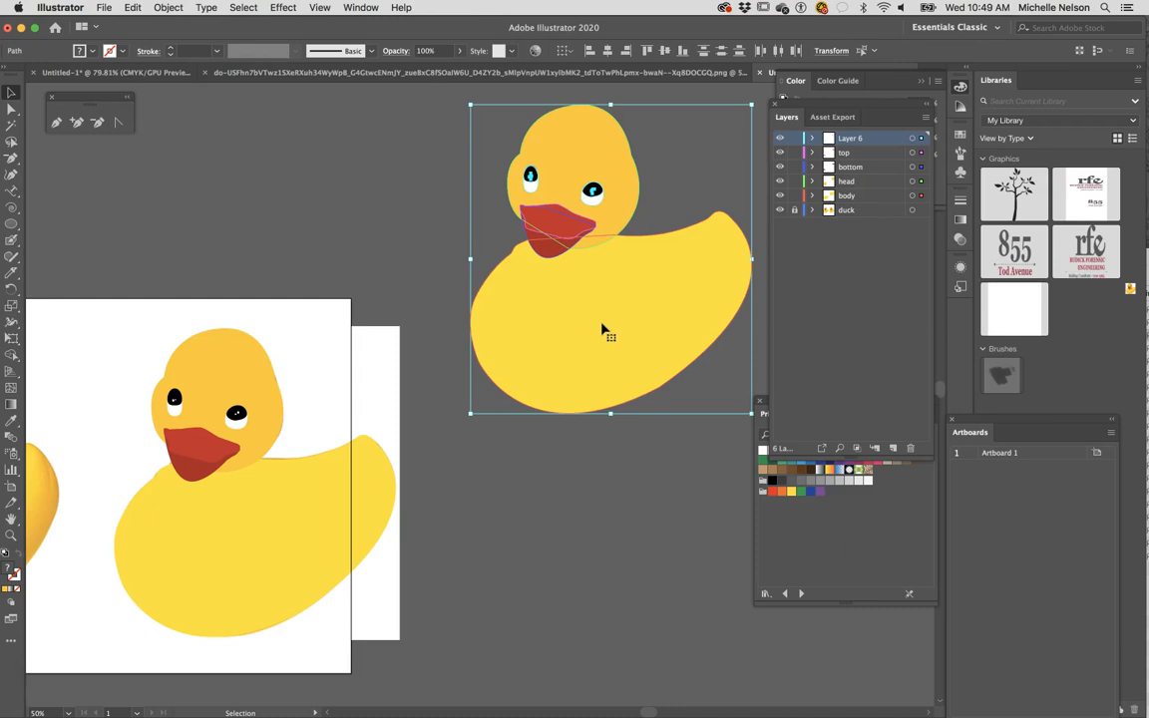
key("super+equal")
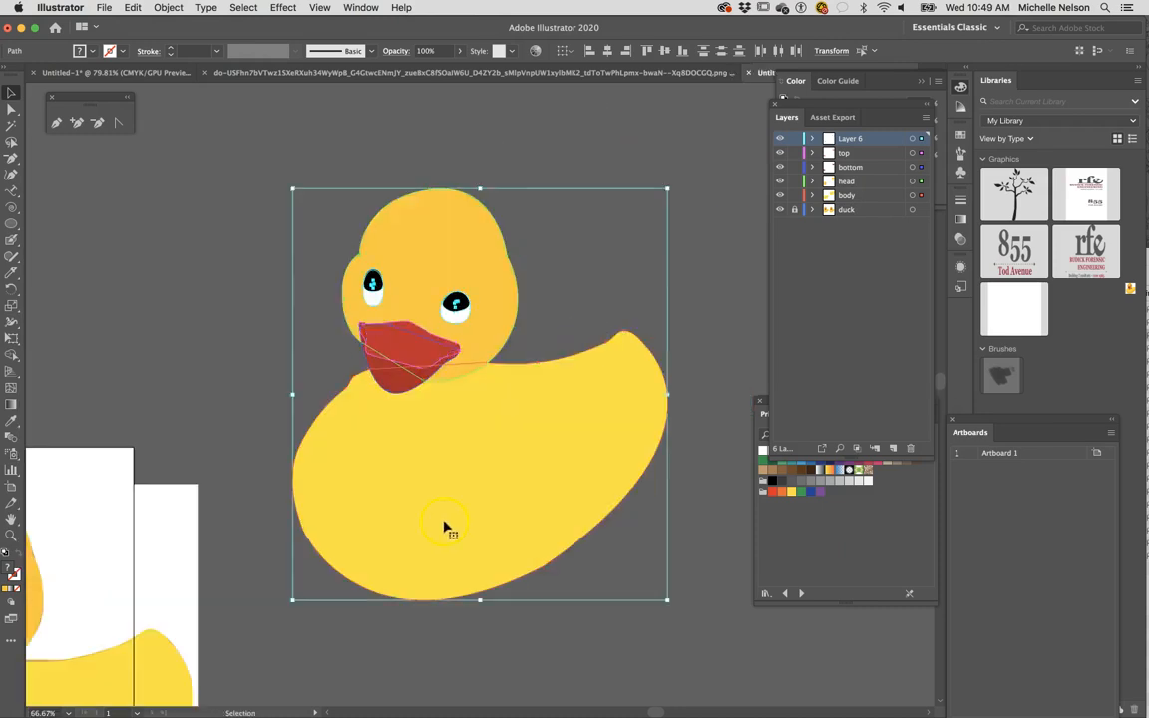
key("shift+super+a")
left_click_drag(436, 662, 884, 202)
left_click_drag(359, 425, 363, 509)
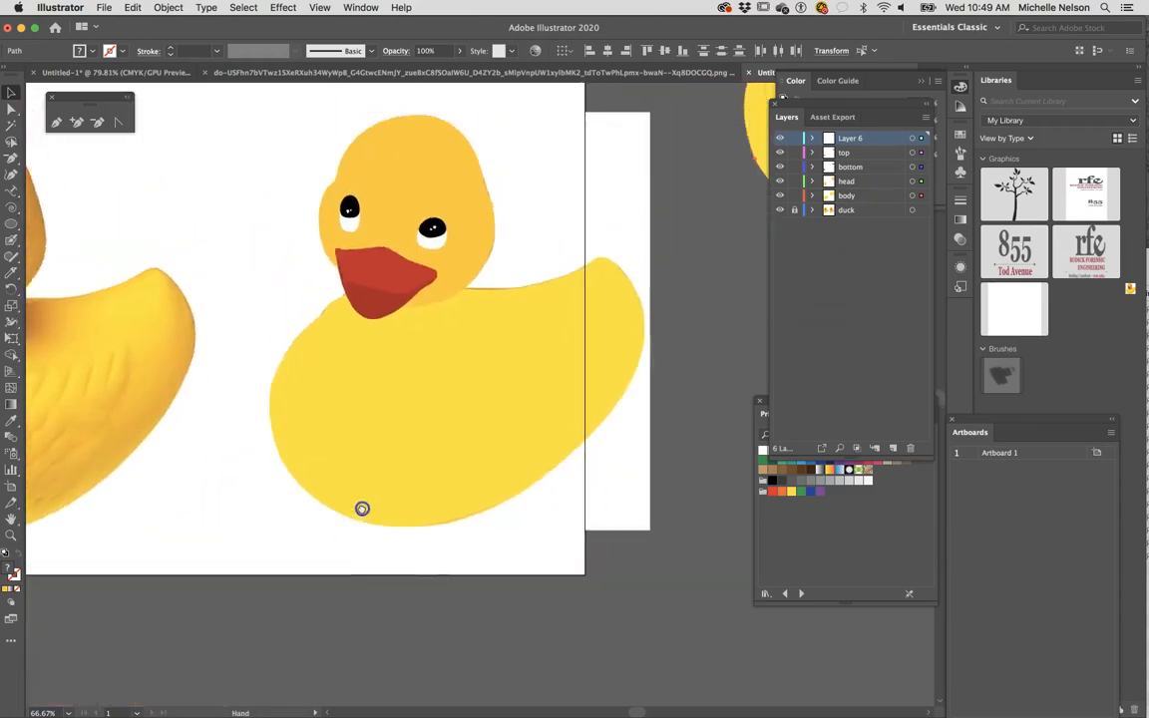
key("super+a")
key("super+equal")
left_click_drag(320, 444, 857, 133)
left_click_drag(536, 324, 605, 249)
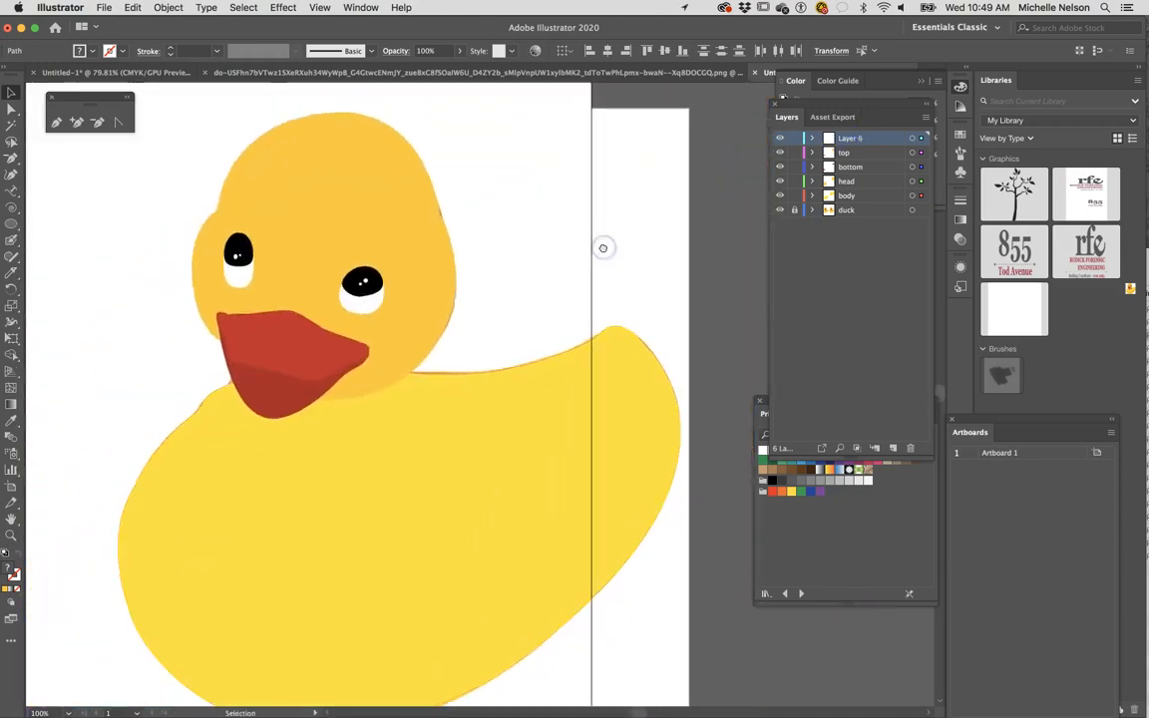
key("super+minus")
left_click_drag(409, 419, 1012, 109)
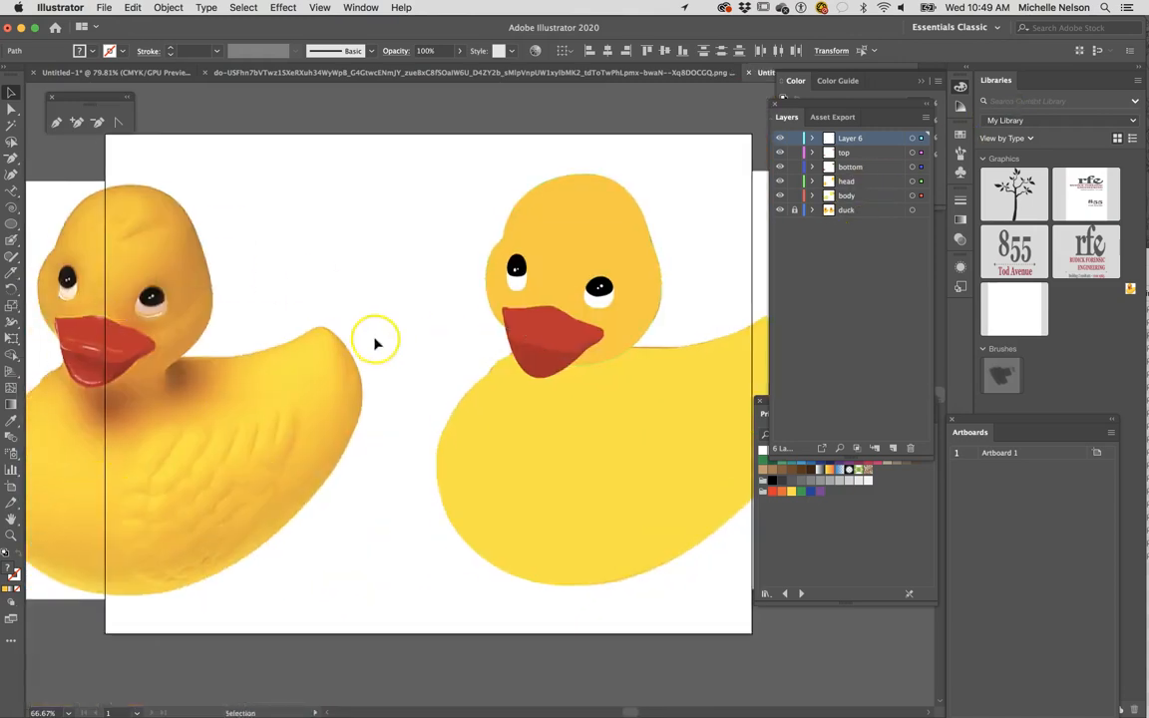
left_click_drag(597, 462, 505, 463)
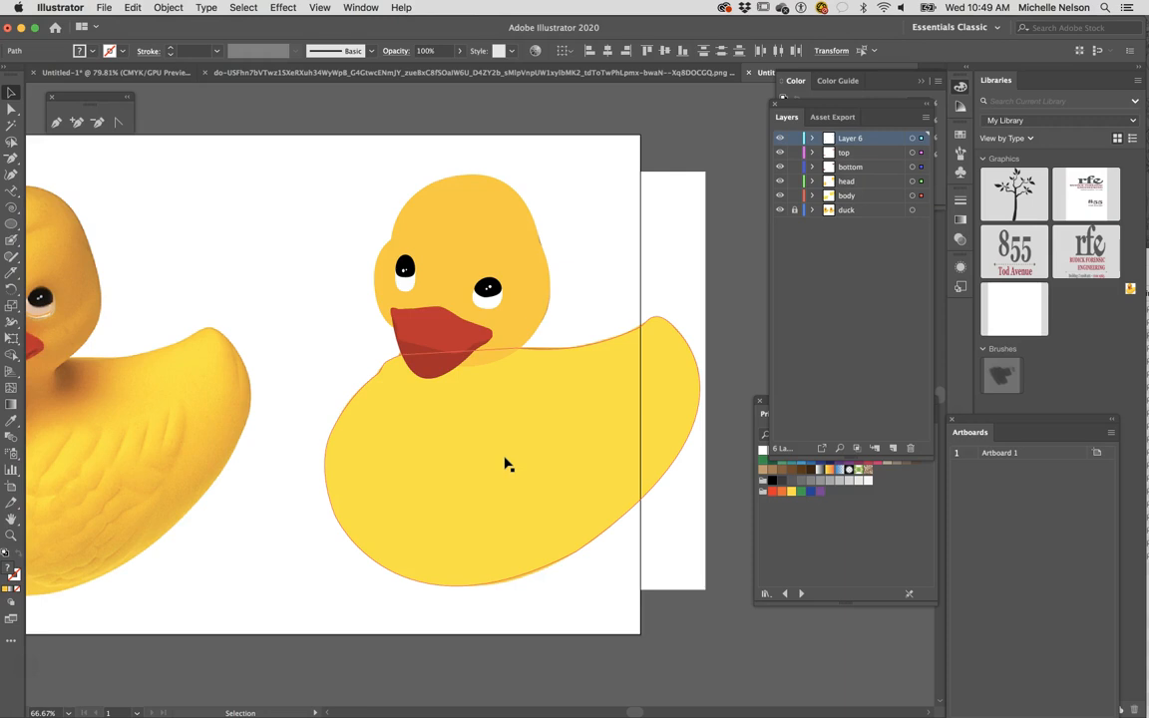
- Lock Layer 6 and the top, bottom and head layers so that only the body layer is editable
left_click(821, 238)
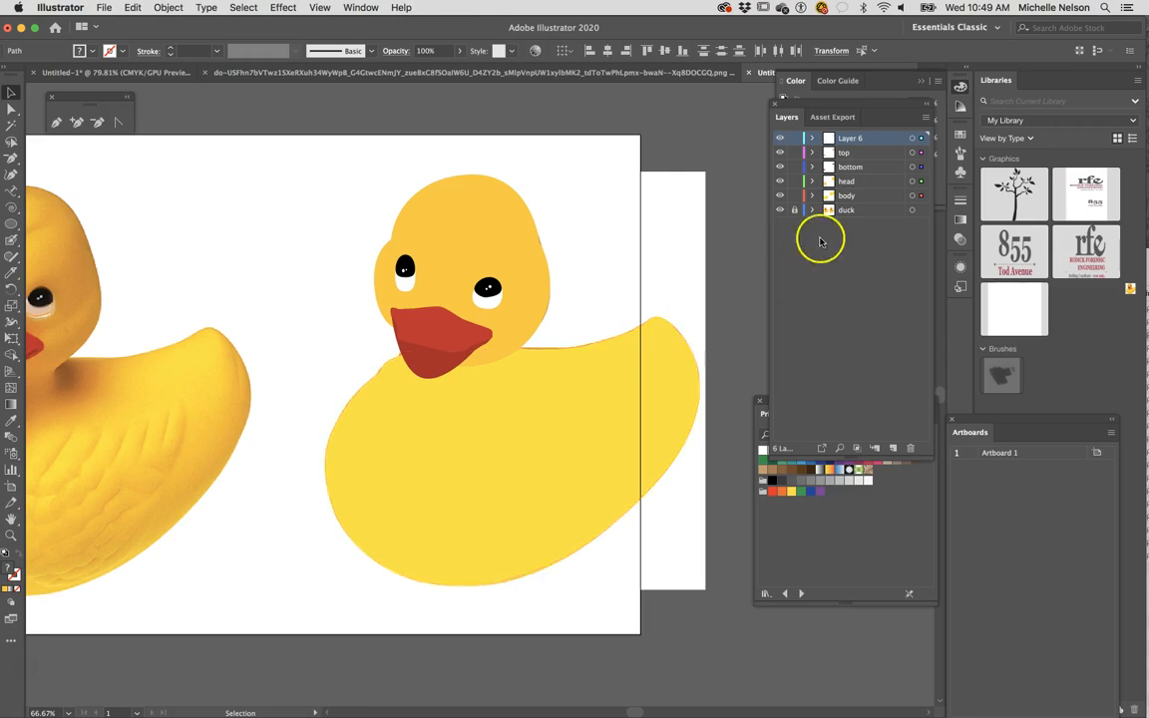
left_click(798, 187, "shift")
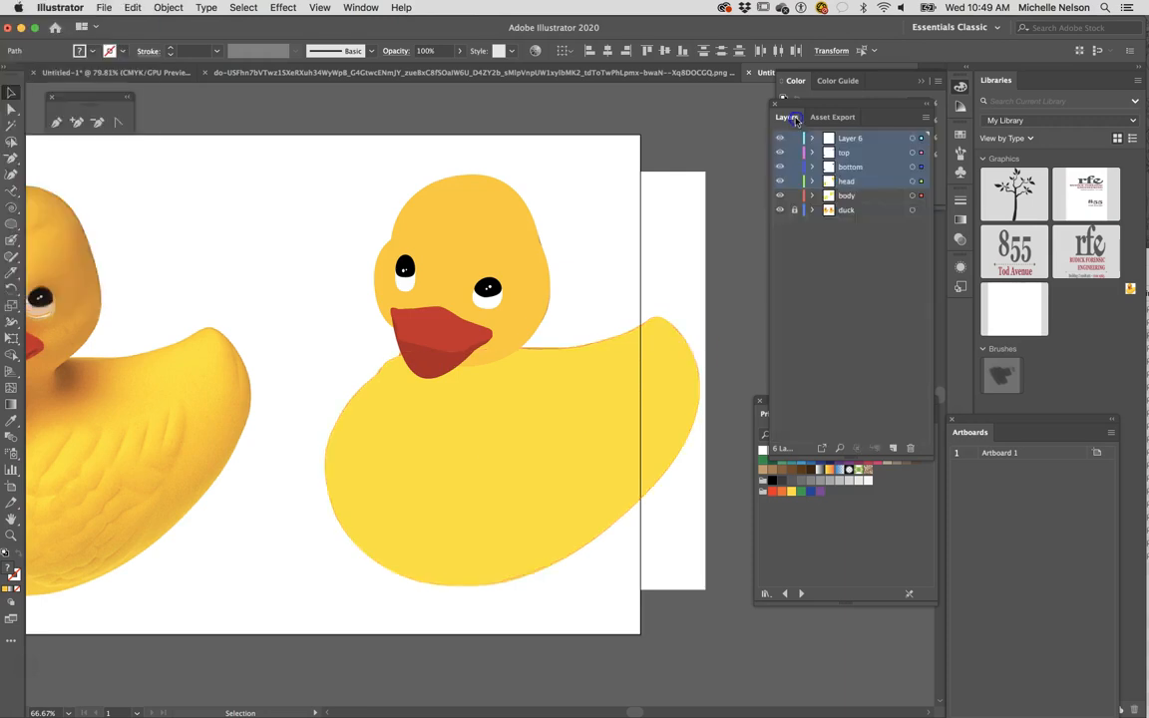
left_click_drag(791, 145, 794, 181)
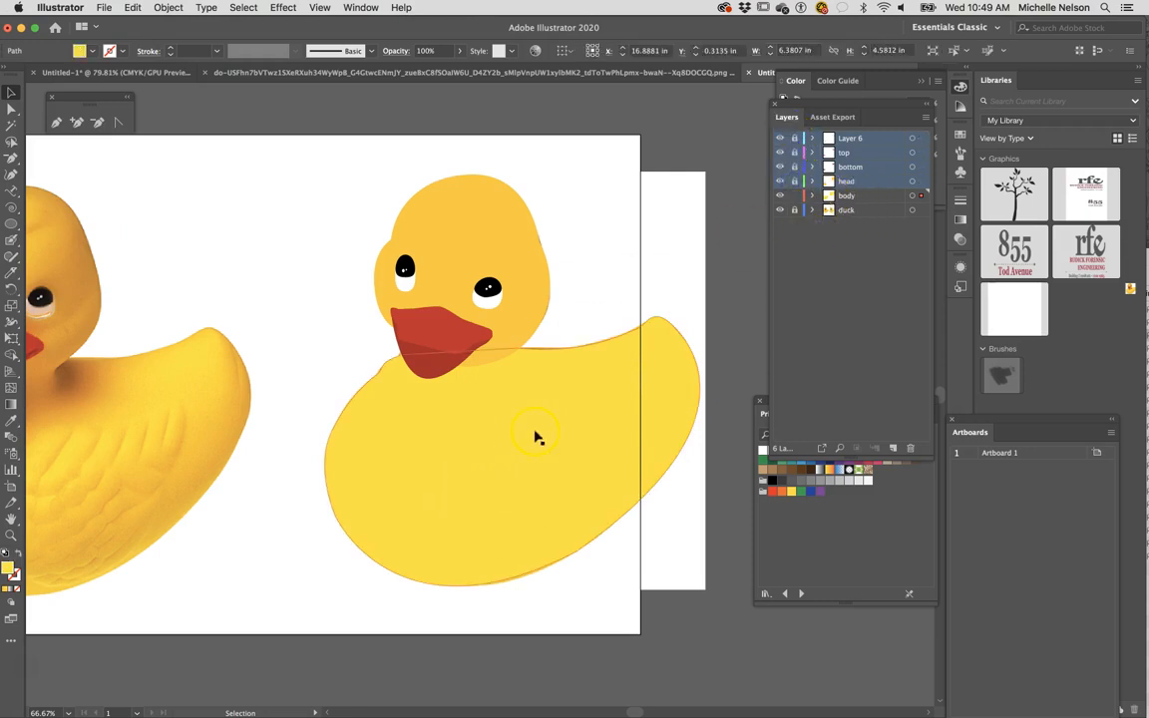
left_click(496, 452)
- Sample several yellow and orange shades from the reference duck's head, tail and body with the Eyedropper, ending on a light orange fill
scroll(495, 452, "down", 3)
scroll(496, 452, "left", 2)
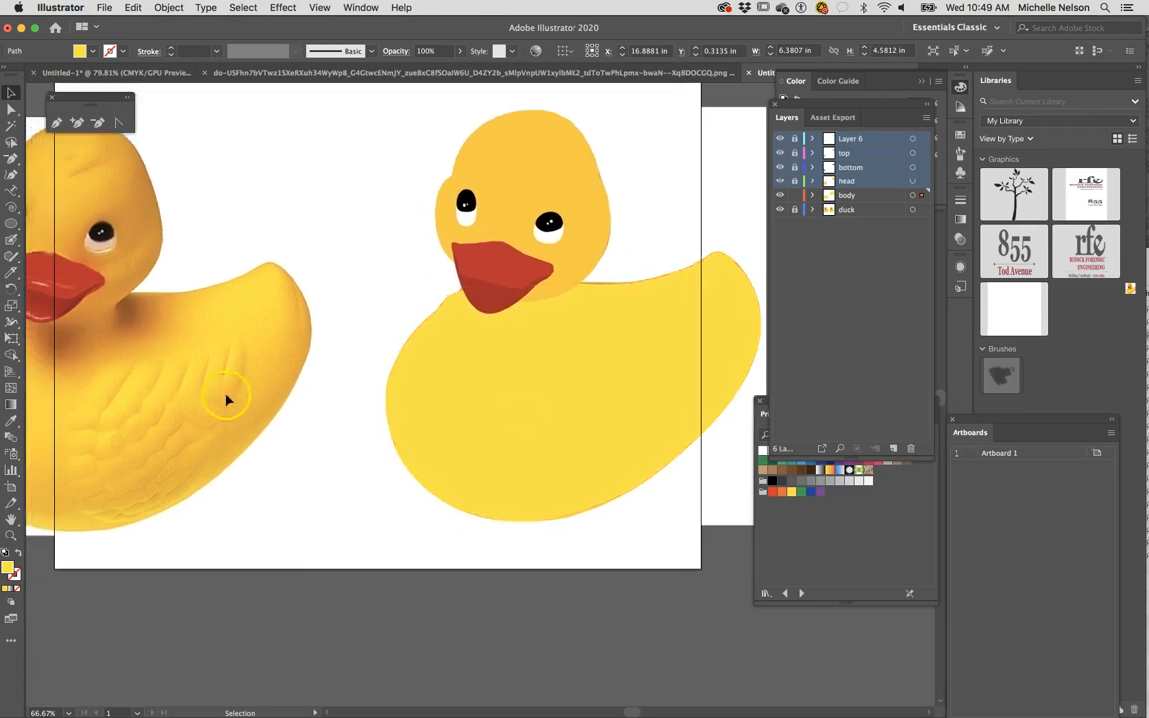
scroll(216, 415, "left", 5)
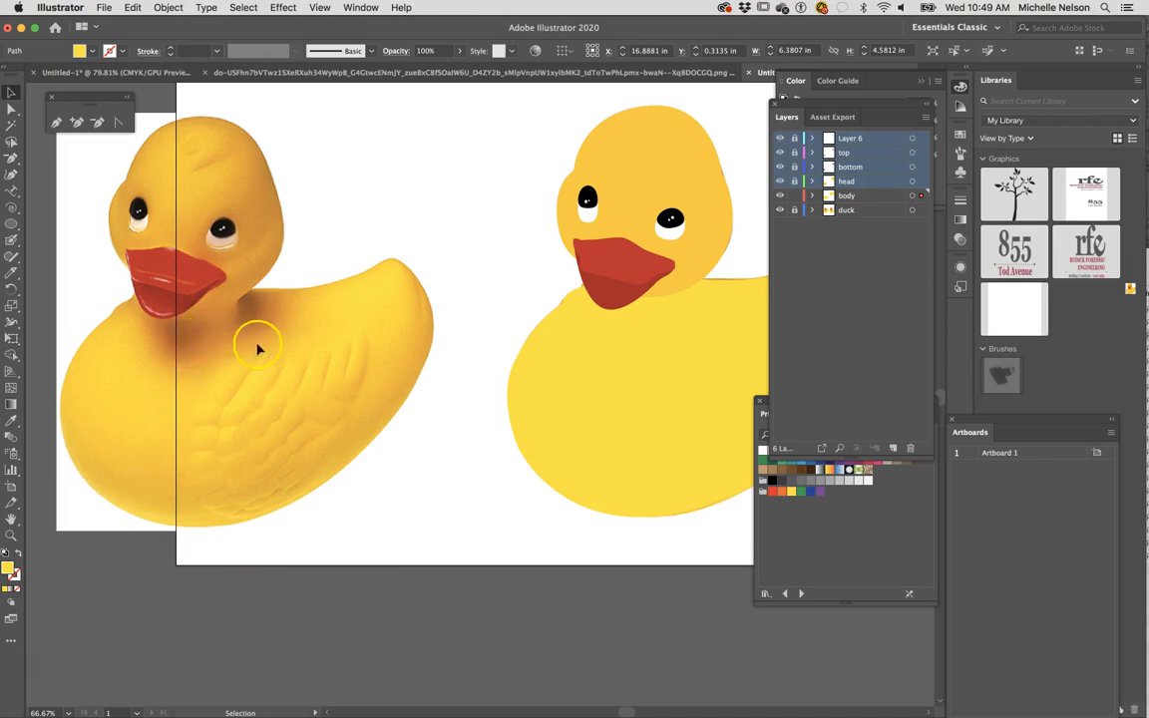
scroll(310, 341, "down", 2)
scroll(310, 342, "right", 2)
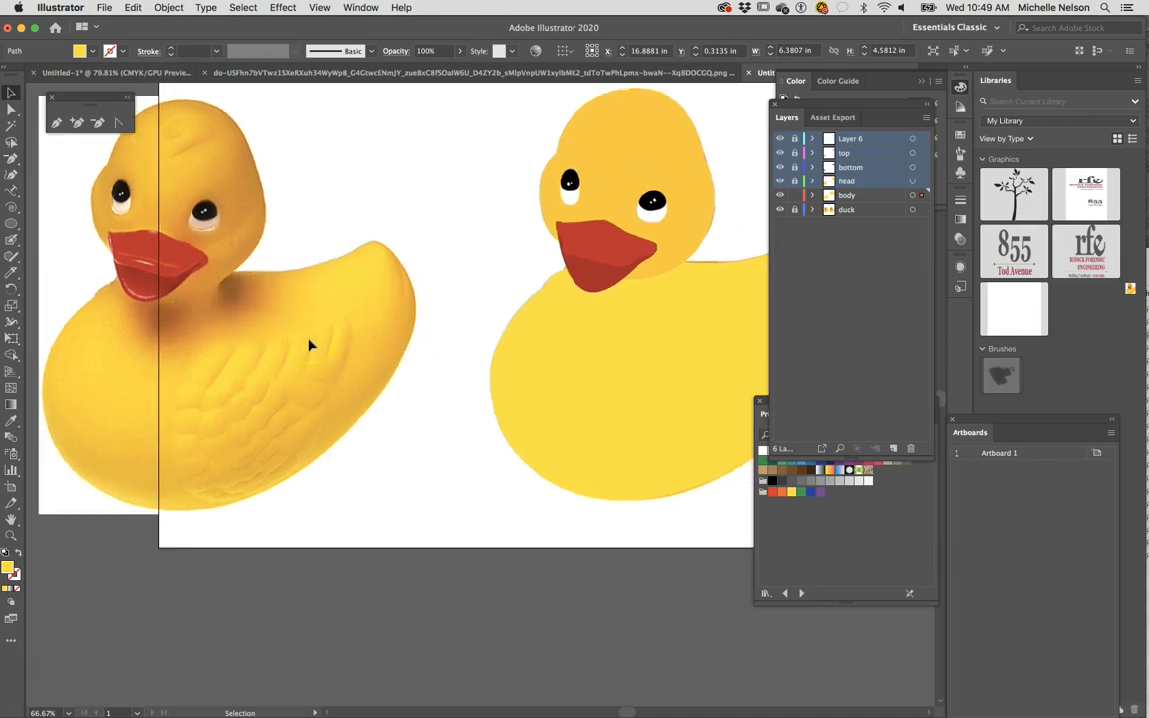
scroll(384, 344, "right", 5)
scroll(384, 345, "up", 1)
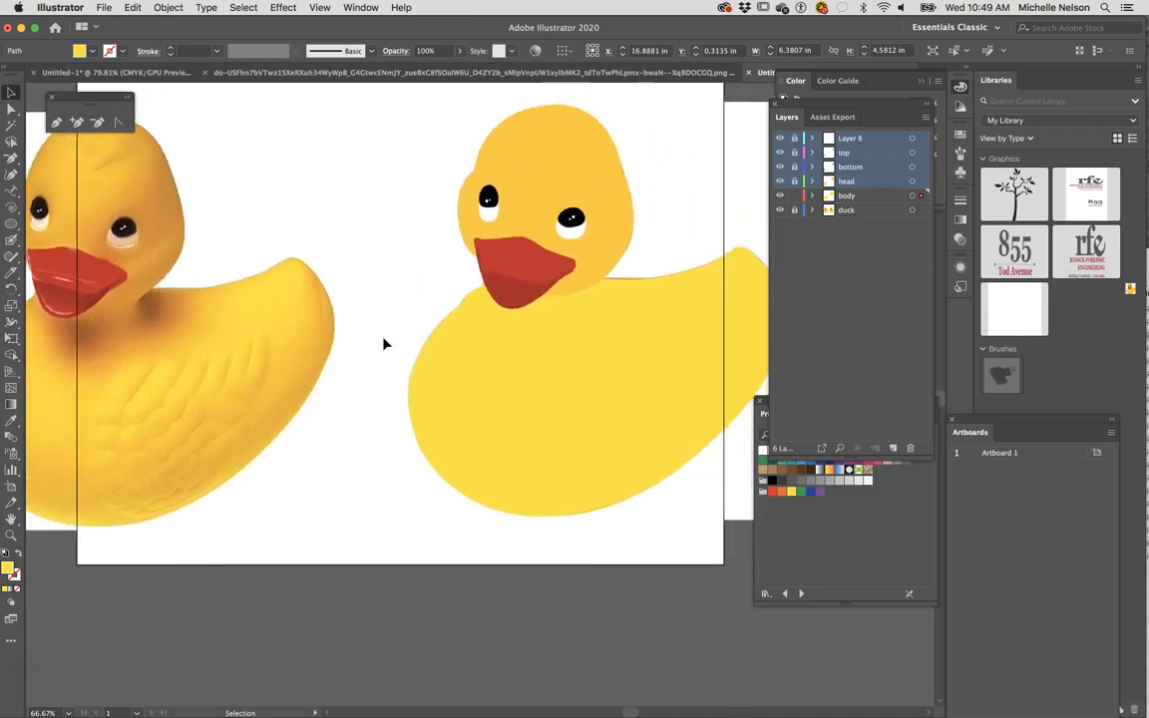
key("minus")
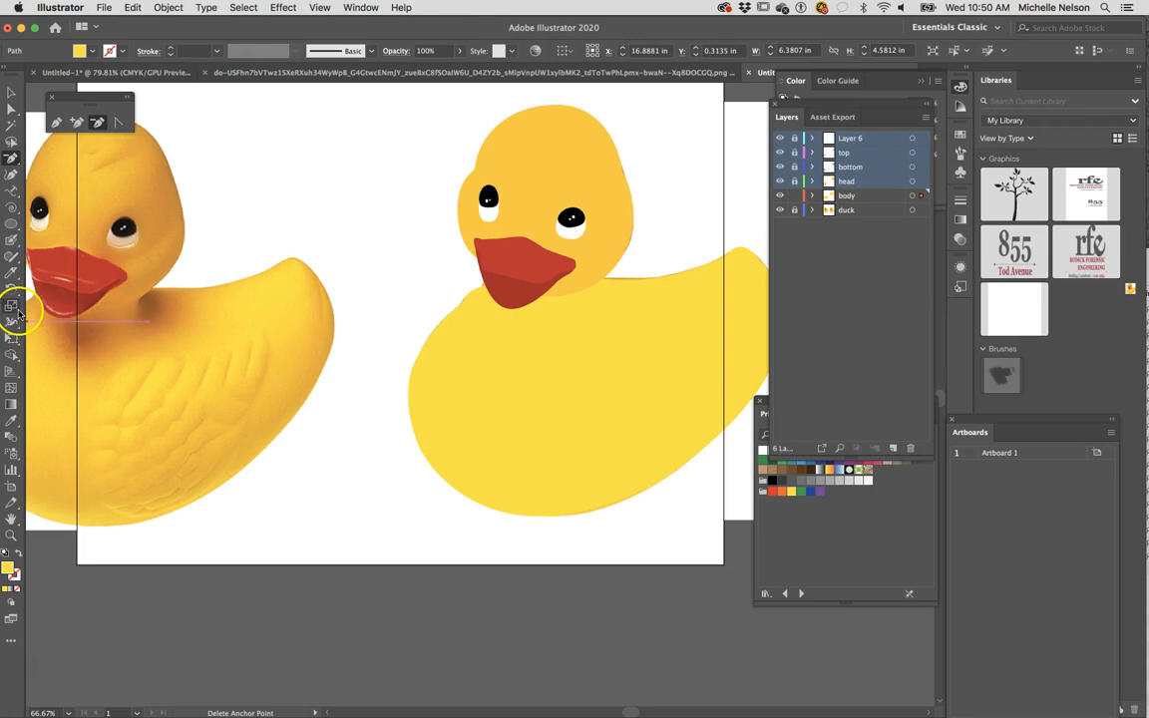
left_click(11, 420)
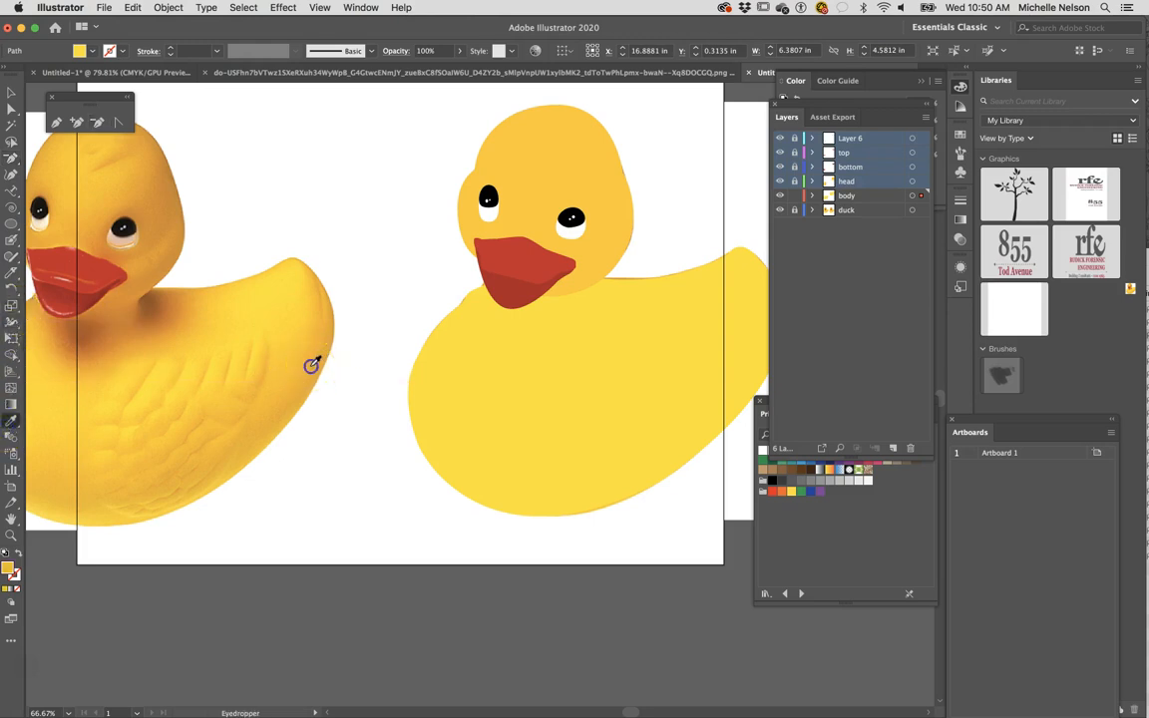
left_click(162, 210)
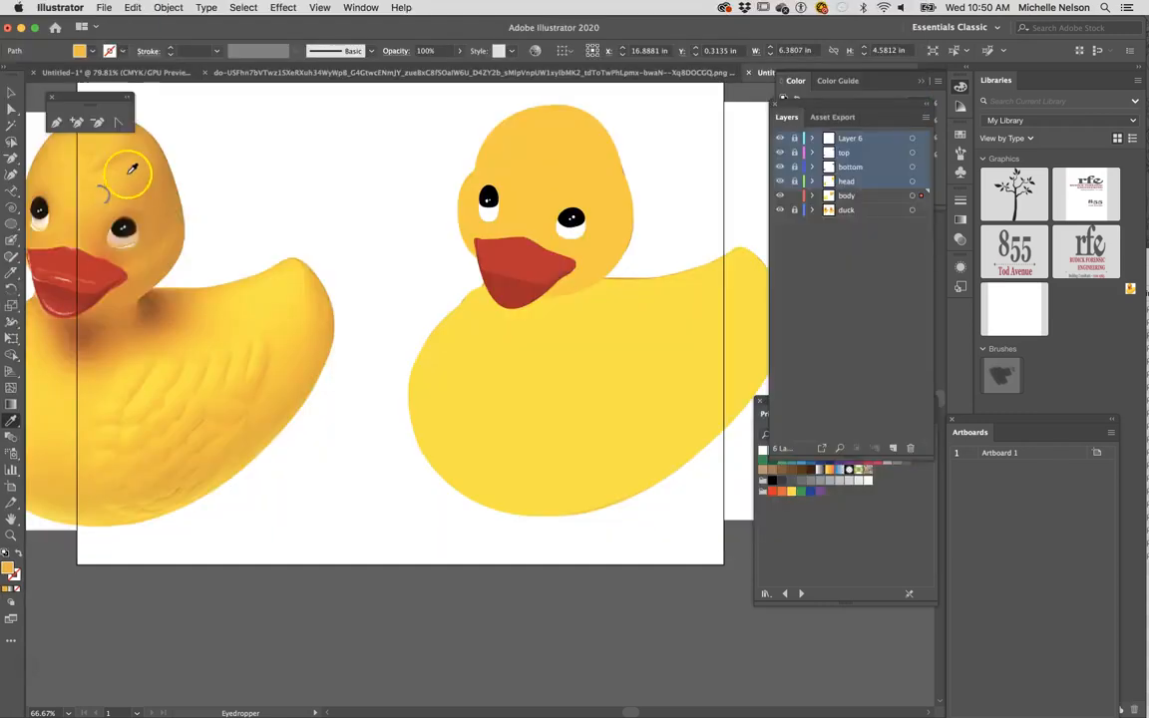
left_click(285, 295)
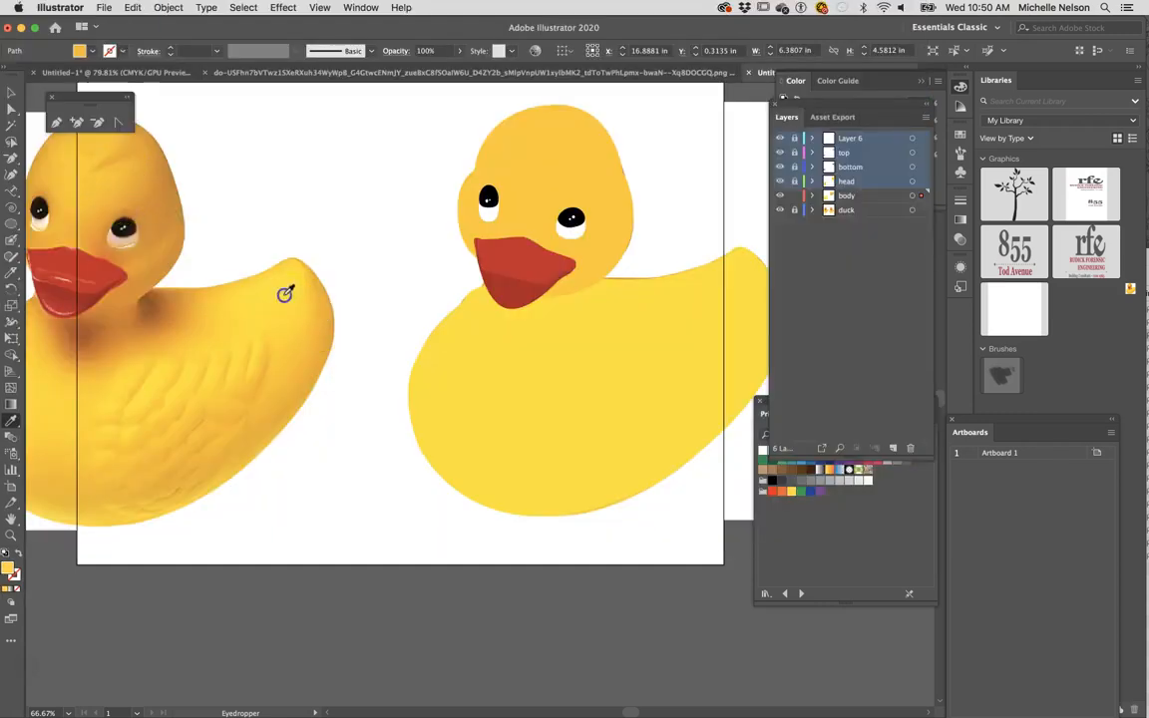
left_click(318, 348)
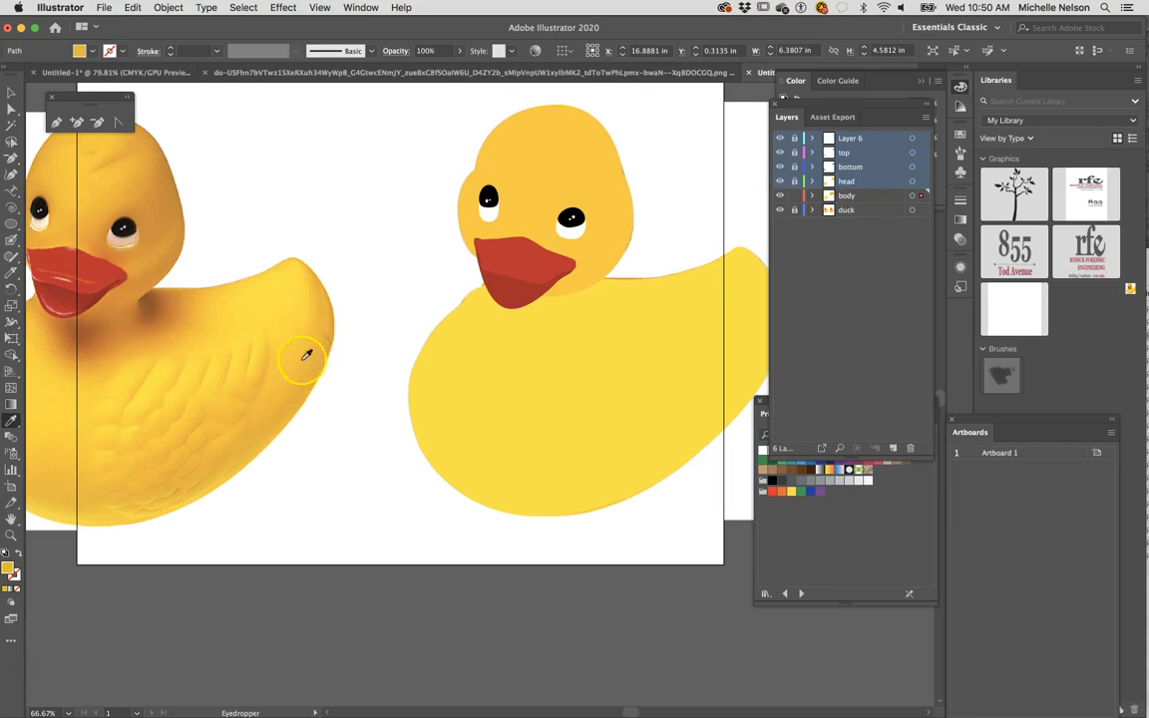
left_click(267, 409)
left_click(267, 410)
left_click(35, 485)
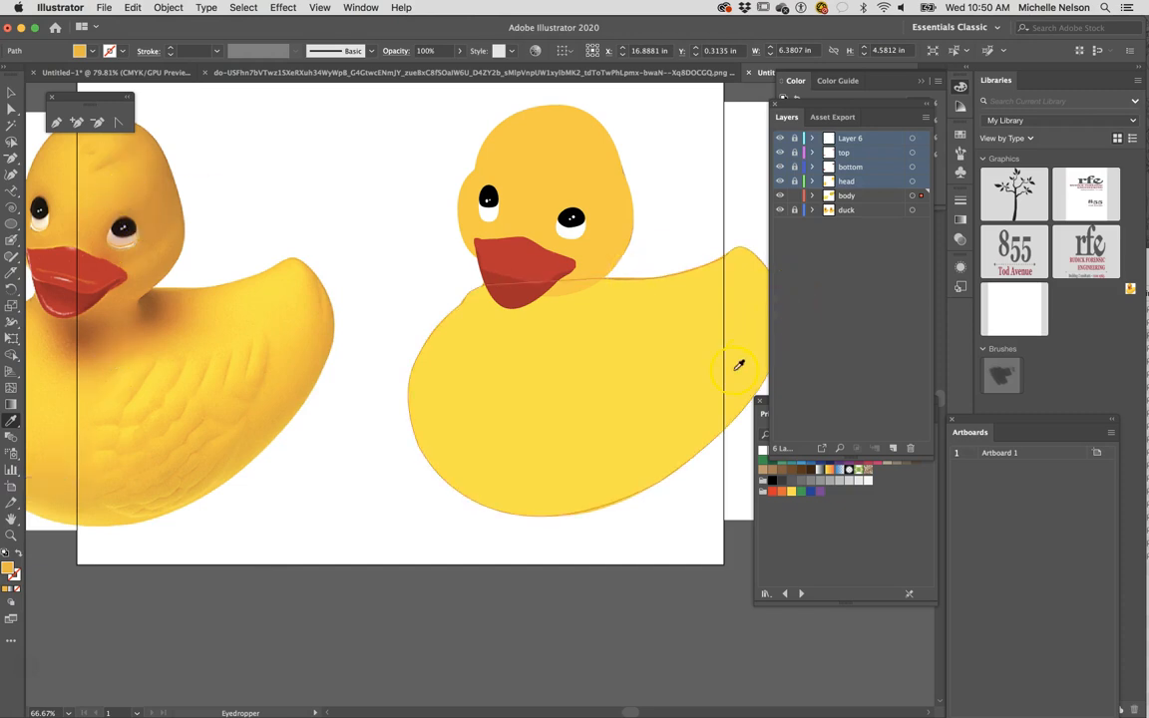
- Draw a rectangle about 4.09 by 3.84 in across the artboard's lower edge, fill it green and deselect it
left_click_drag(621, 418, 532, 412)
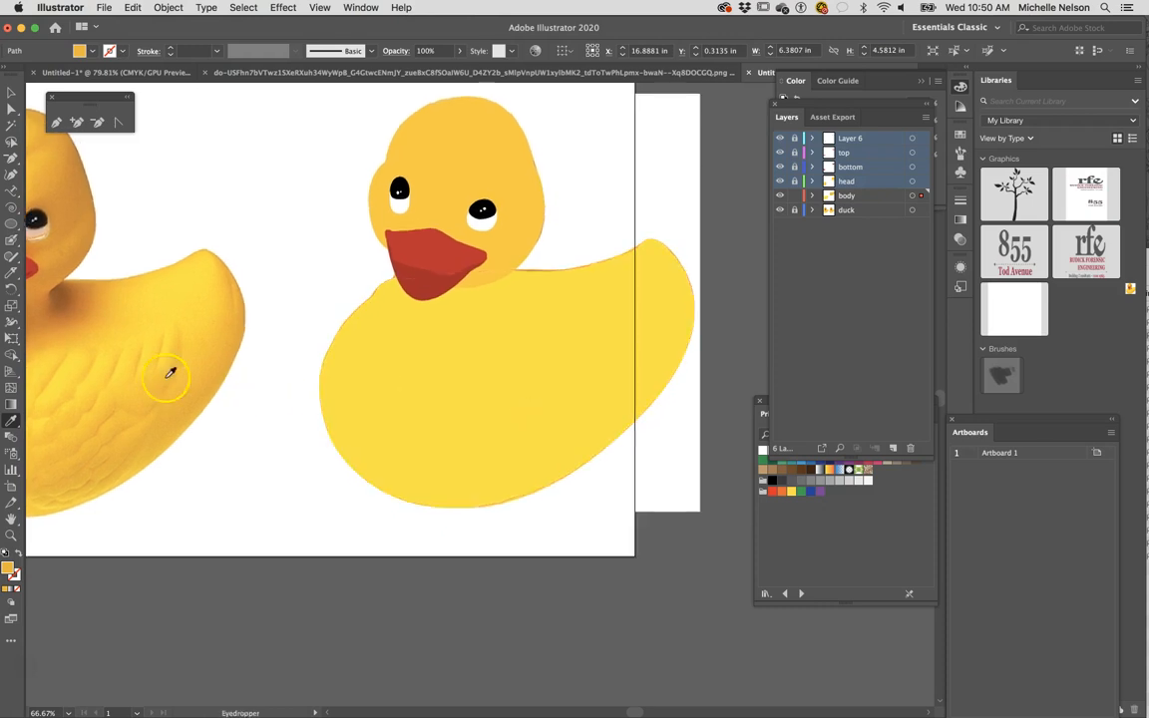
left_click(10, 389)
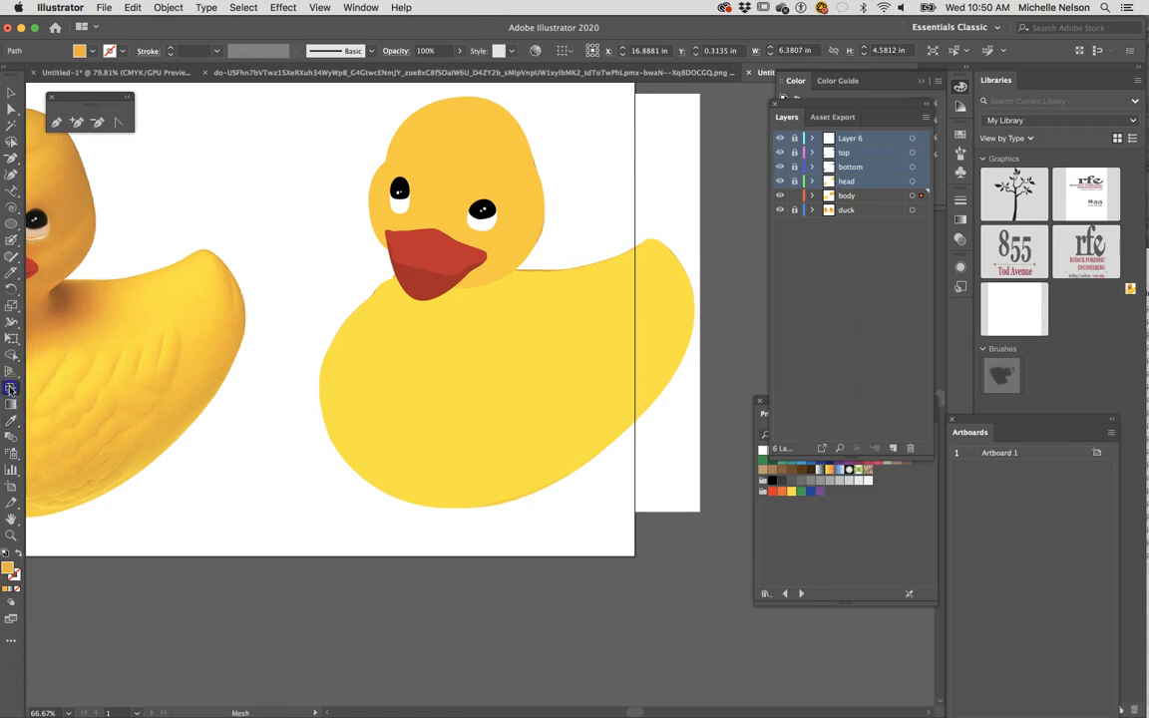
scroll(206, 441, "down", 5)
scroll(205, 441, "left", 2)
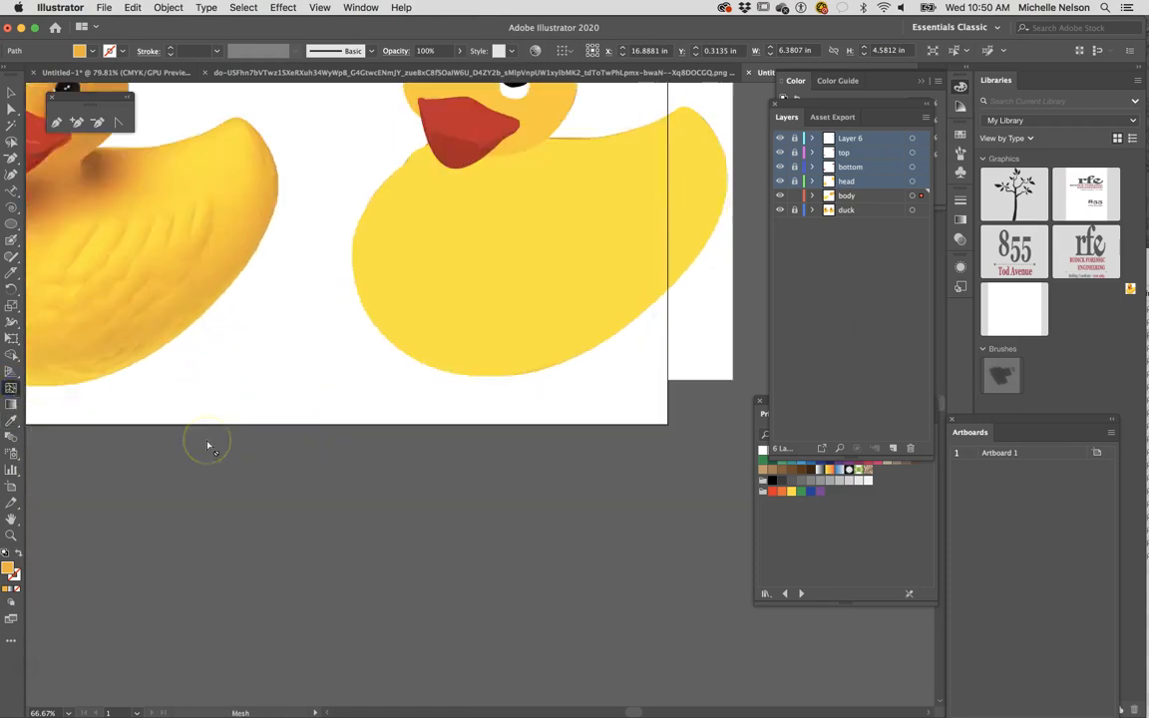
left_click(11, 223)
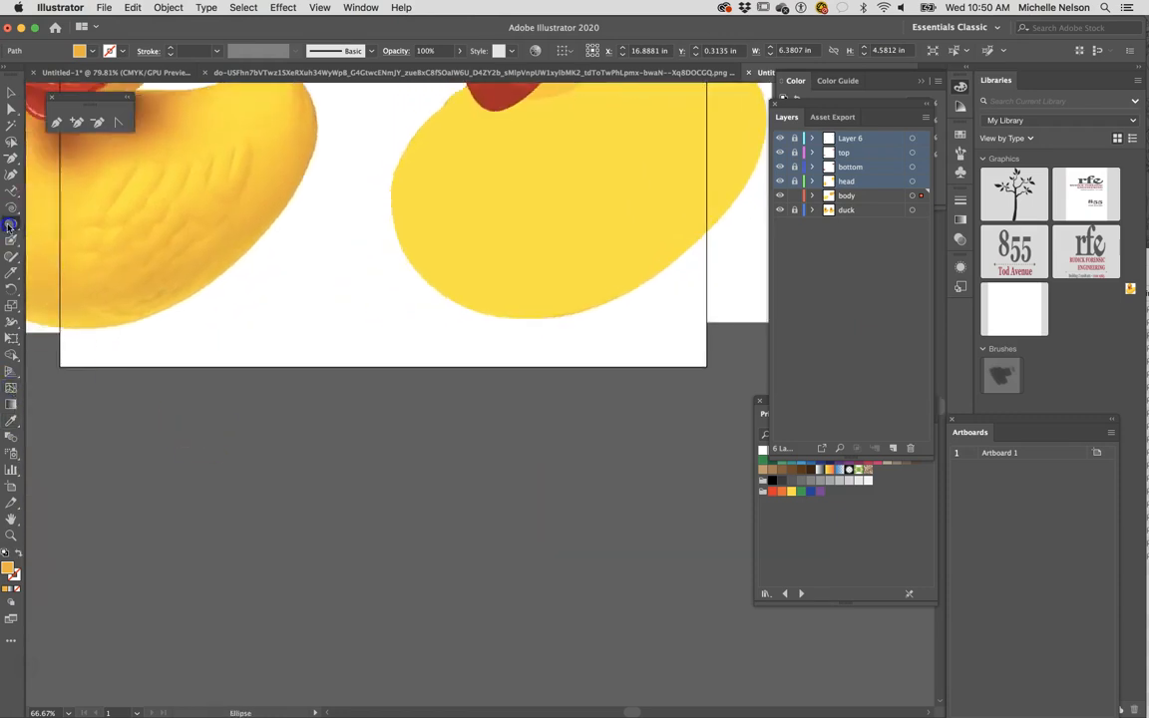
left_click(64, 228)
left_click_drag(228, 327, 469, 552)
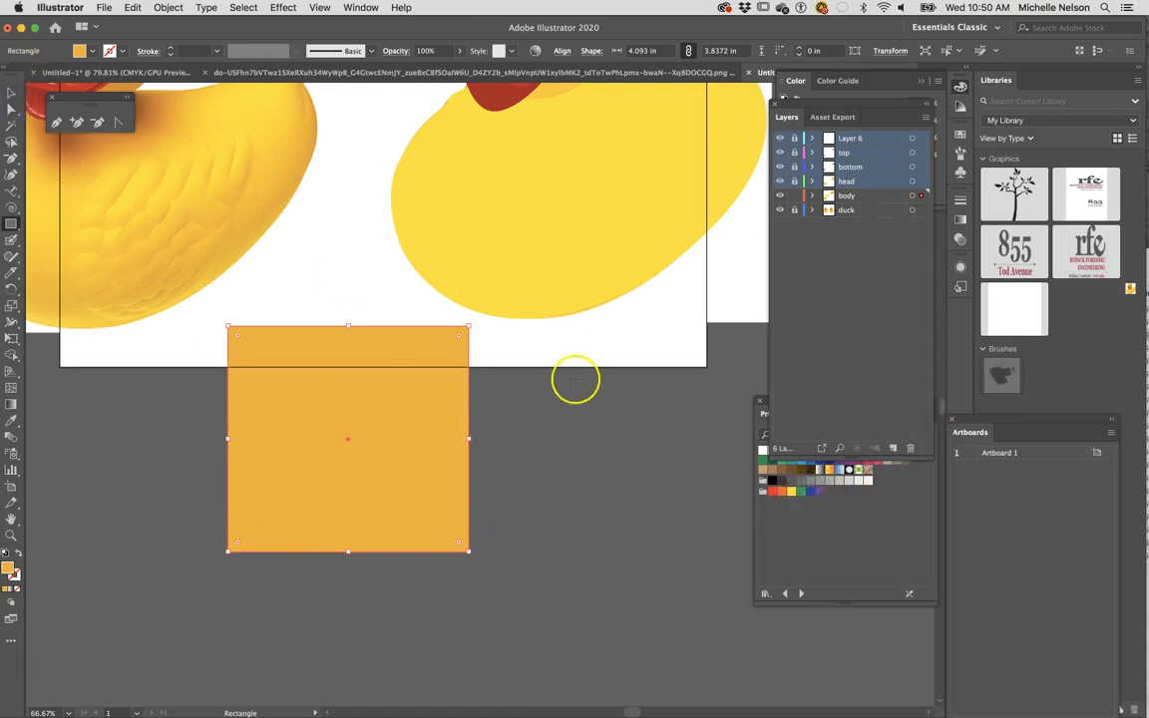
left_click(799, 493)
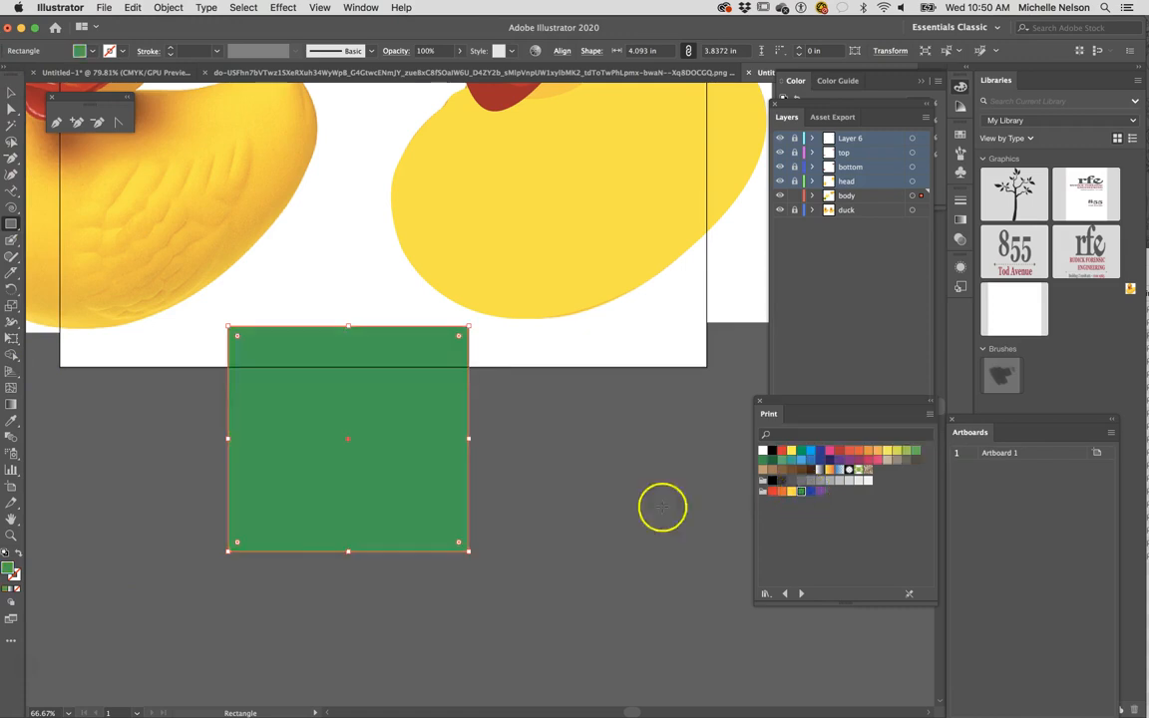
left_click(11, 90)
left_click(134, 600)
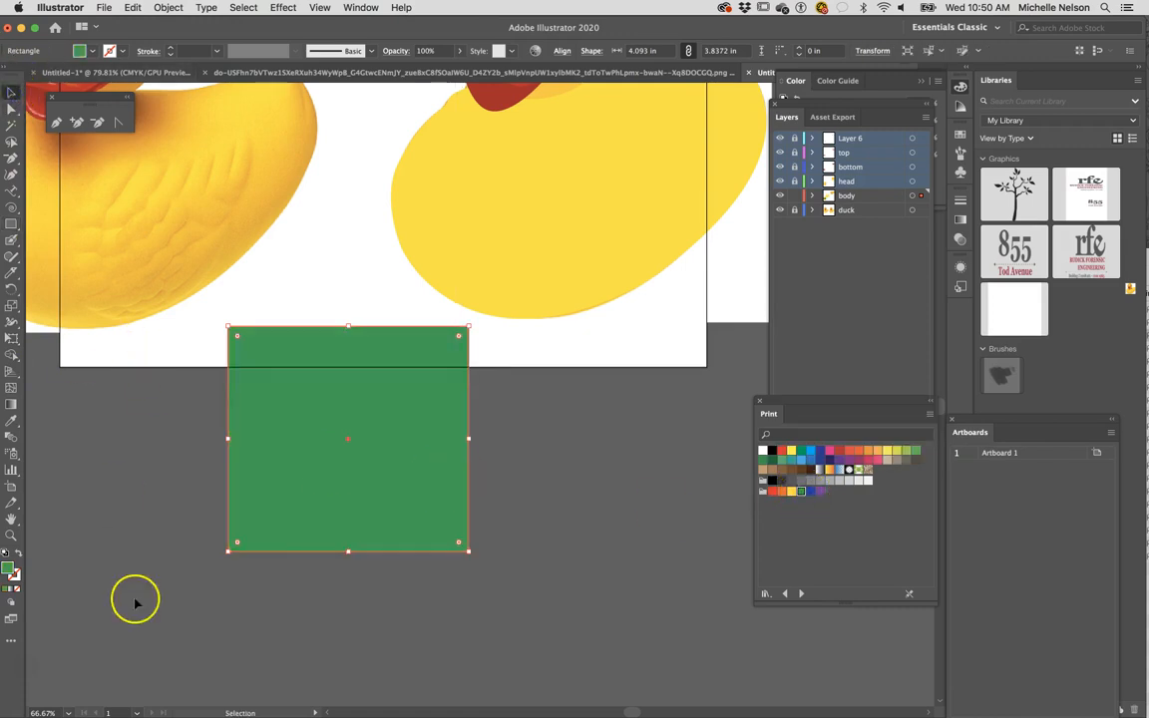
- Add an orange gradient mesh point in the upper-left part of the green rectangle
left_click(11, 420)
left_click(782, 492)
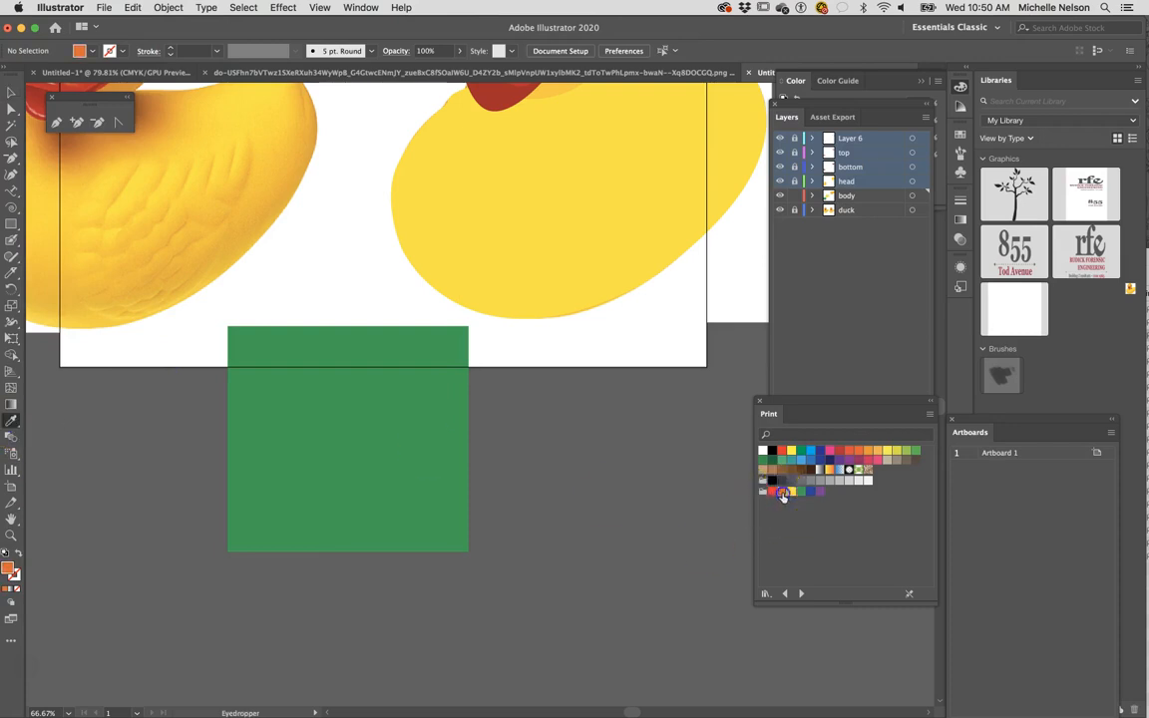
left_click(11, 388)
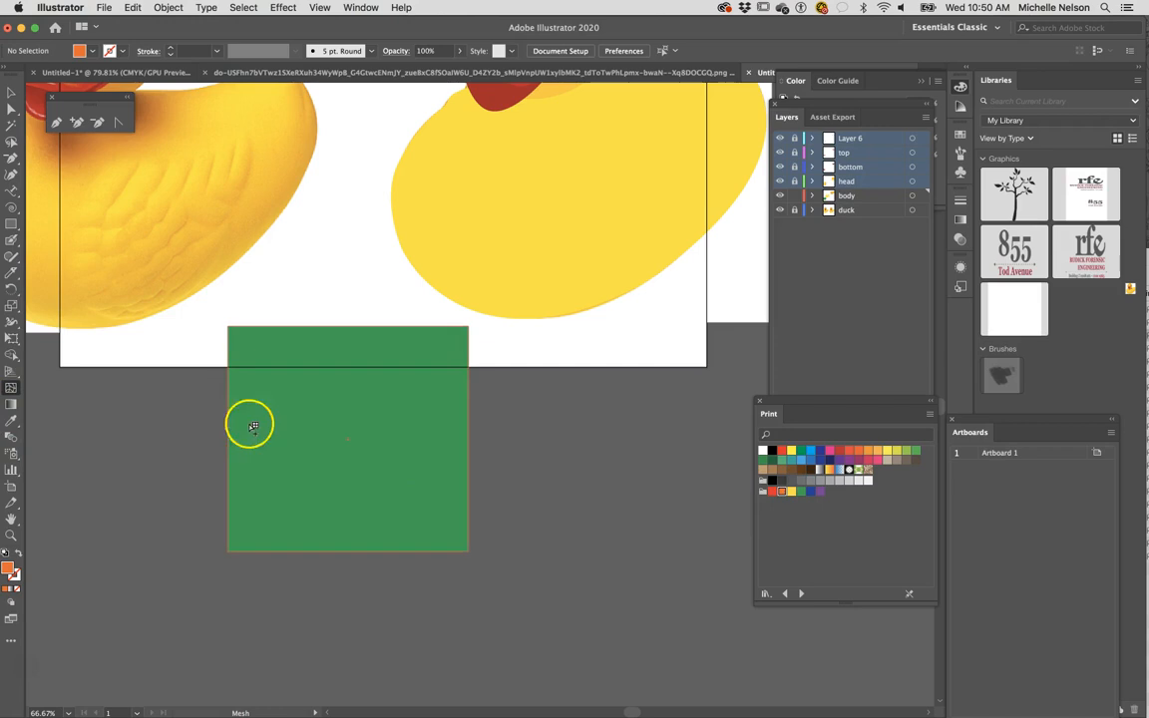
left_click(308, 424)
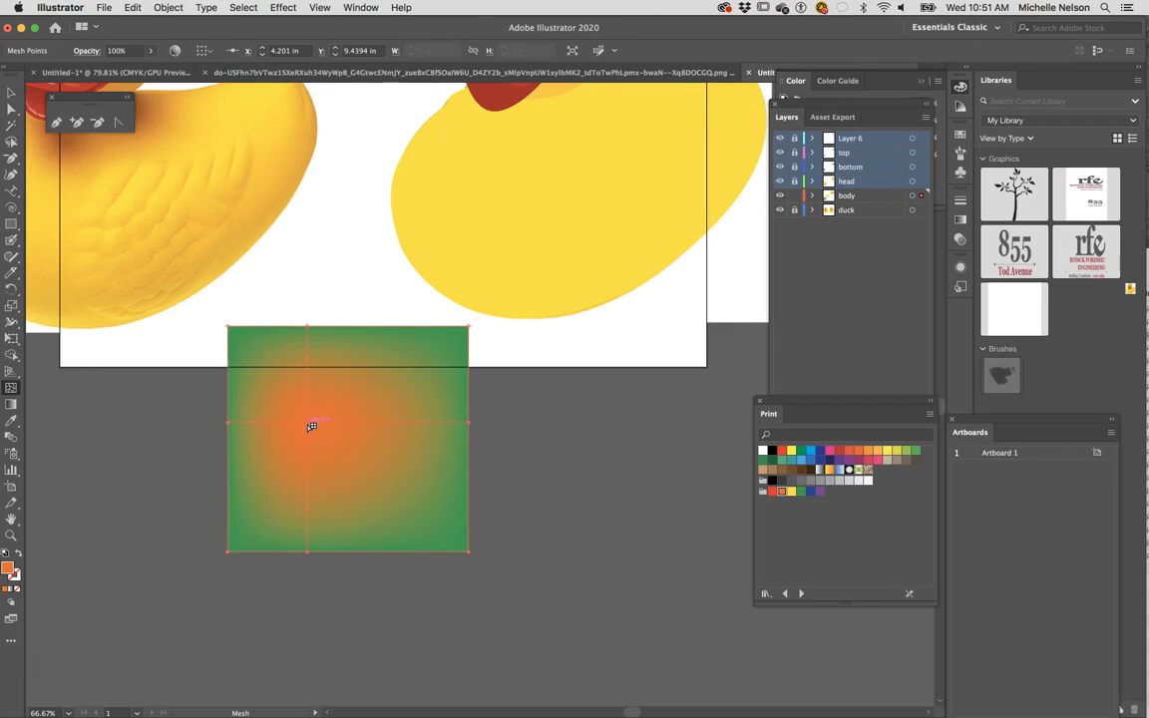
- Bend the horizontal mesh line by pulling the orange mesh point's direction handle toward the rectangle's lower-right corner
left_click(11, 108)
left_click(306, 423)
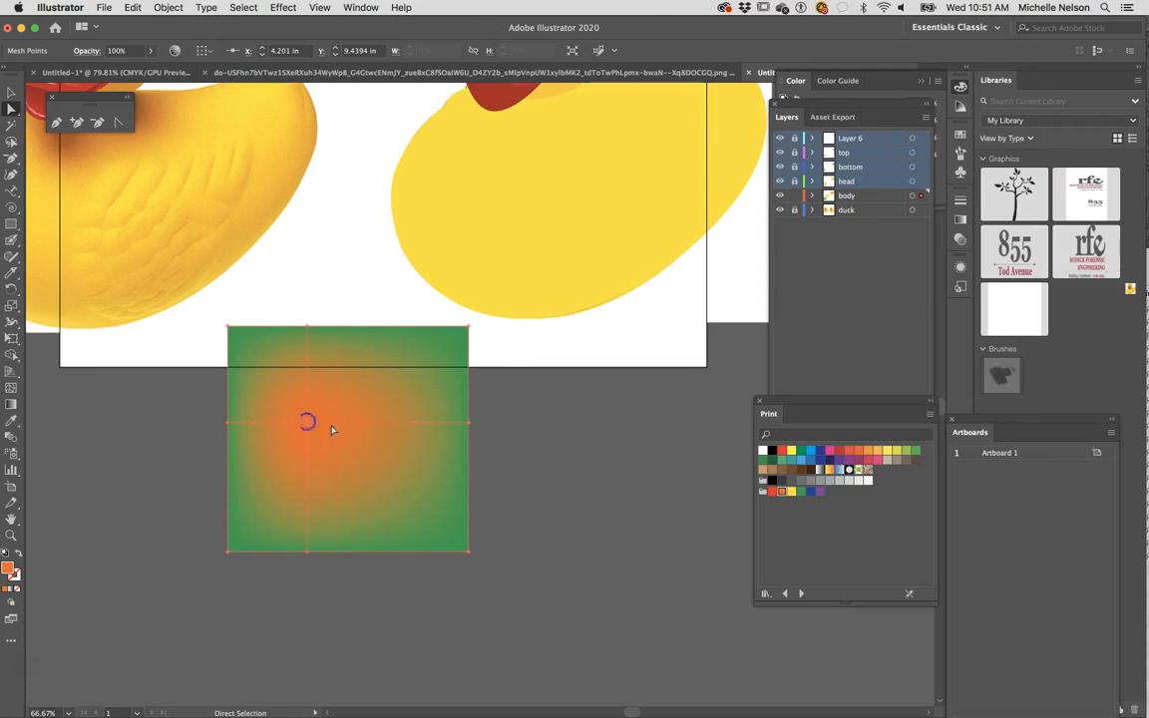
left_click_drag(350, 428, 347, 387)
key("super+equal")
key("super+equal")
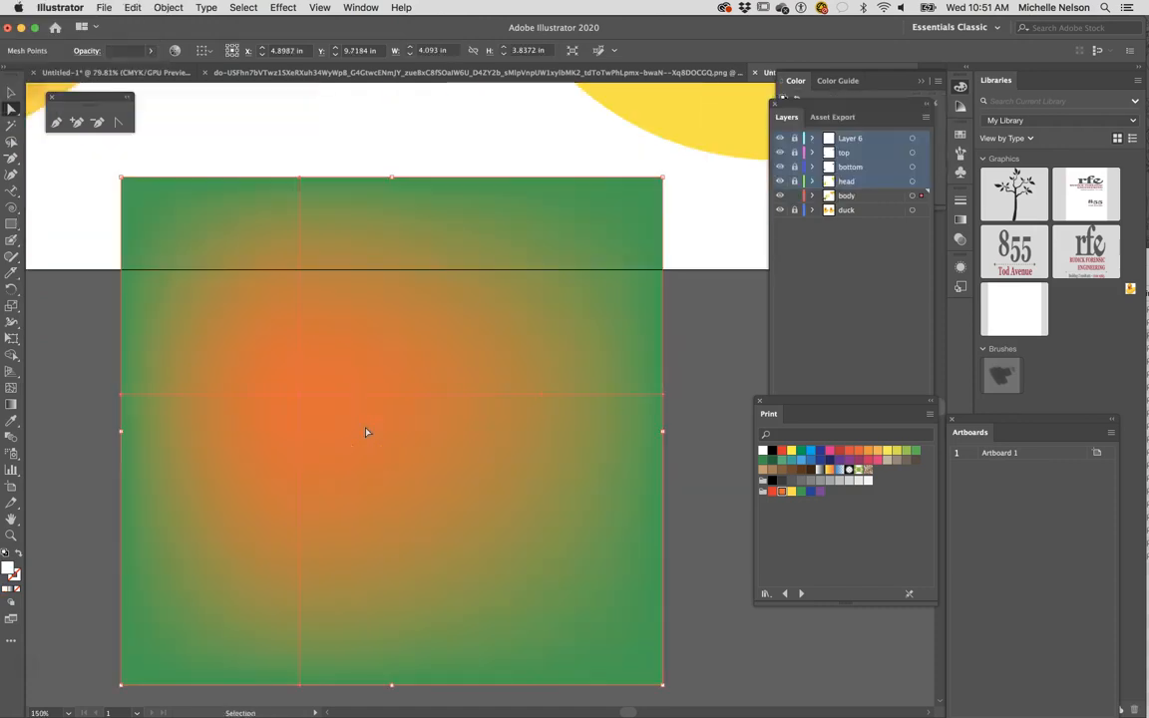
left_click_drag(436, 400, 579, 590)
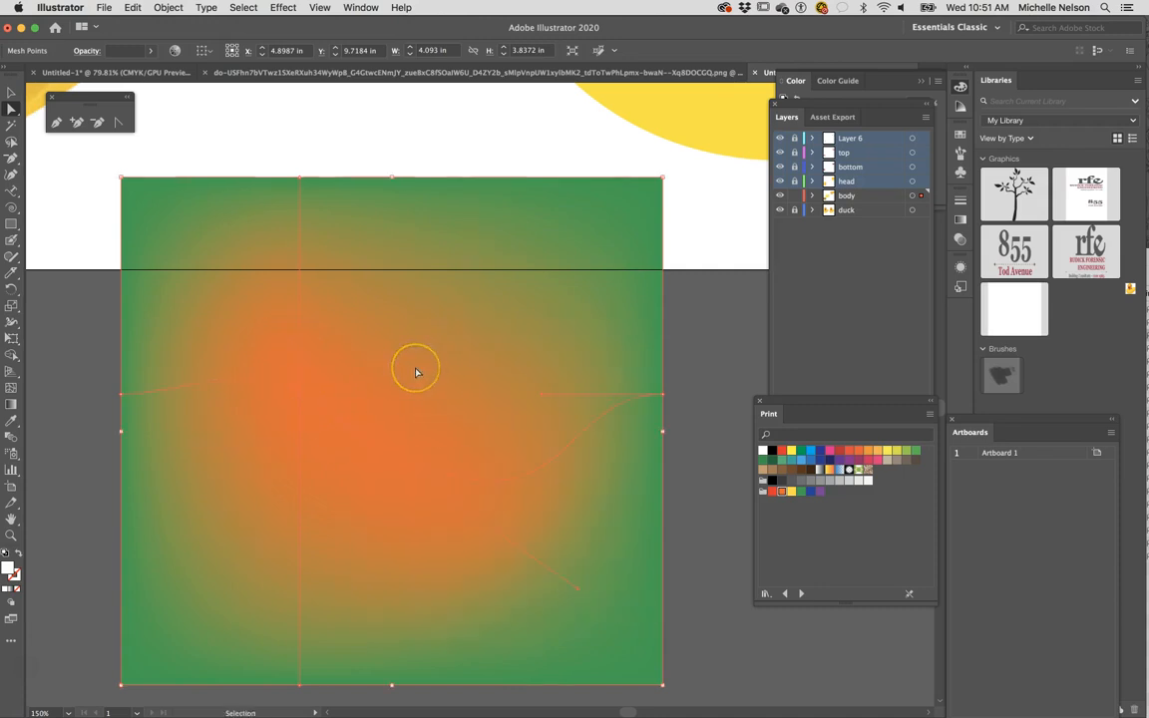
- Delete the orange mesh point and the remaining green practice rectangle
key("super+minus")
key("super+minus")
key("super+minus")
key("super+minus")
left_click(428, 373)
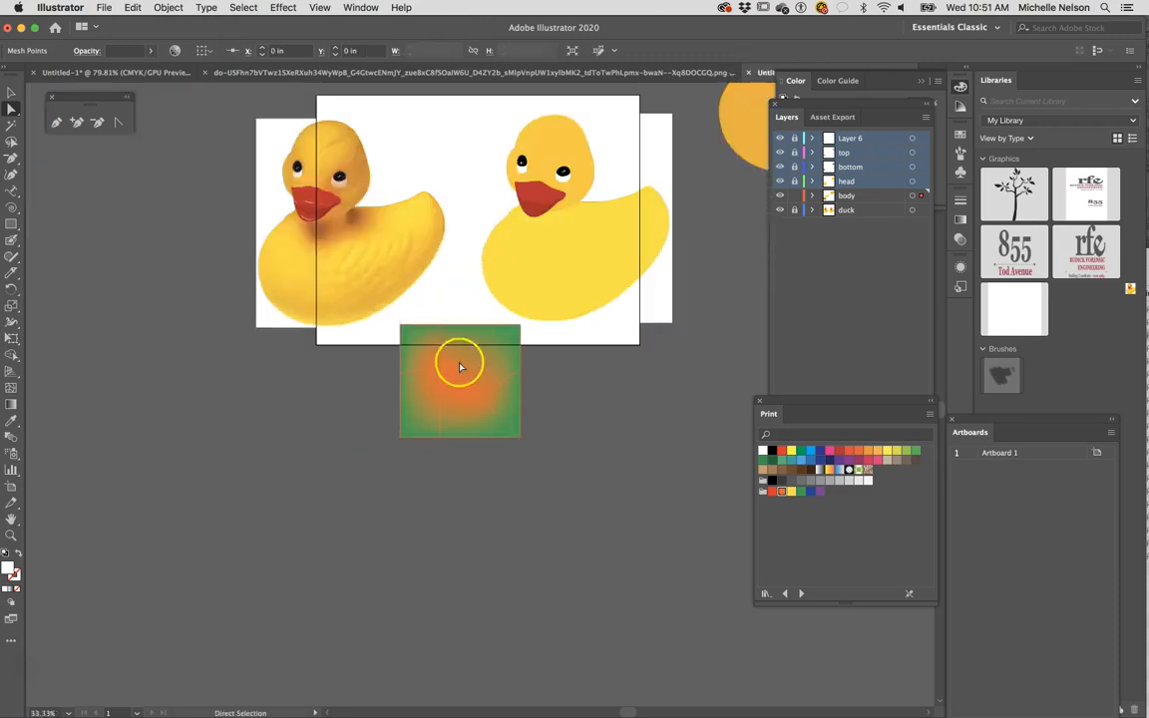
left_click(472, 415)
key("Delete")
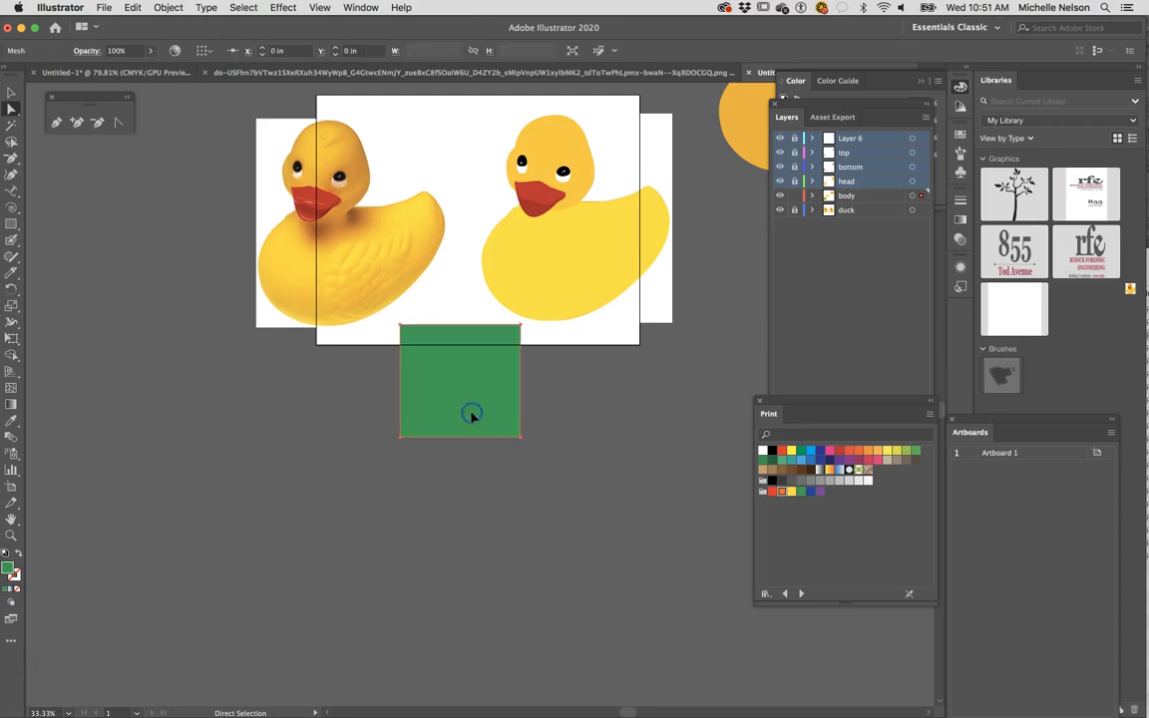
key("Delete")
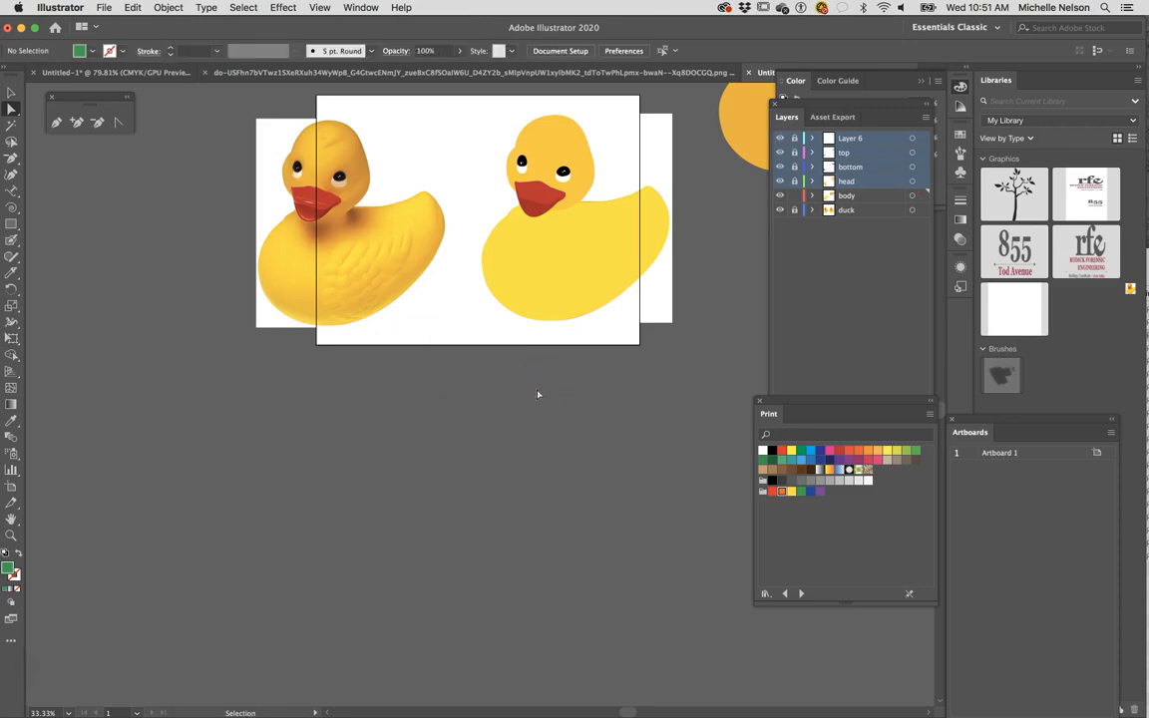
- Sample an orange shade from the reference duck's body and add a mesh point in that colour inside the traced duck's tail
left_click_drag(549, 379, 419, 490)
key("super+plus")
key("super+plus")
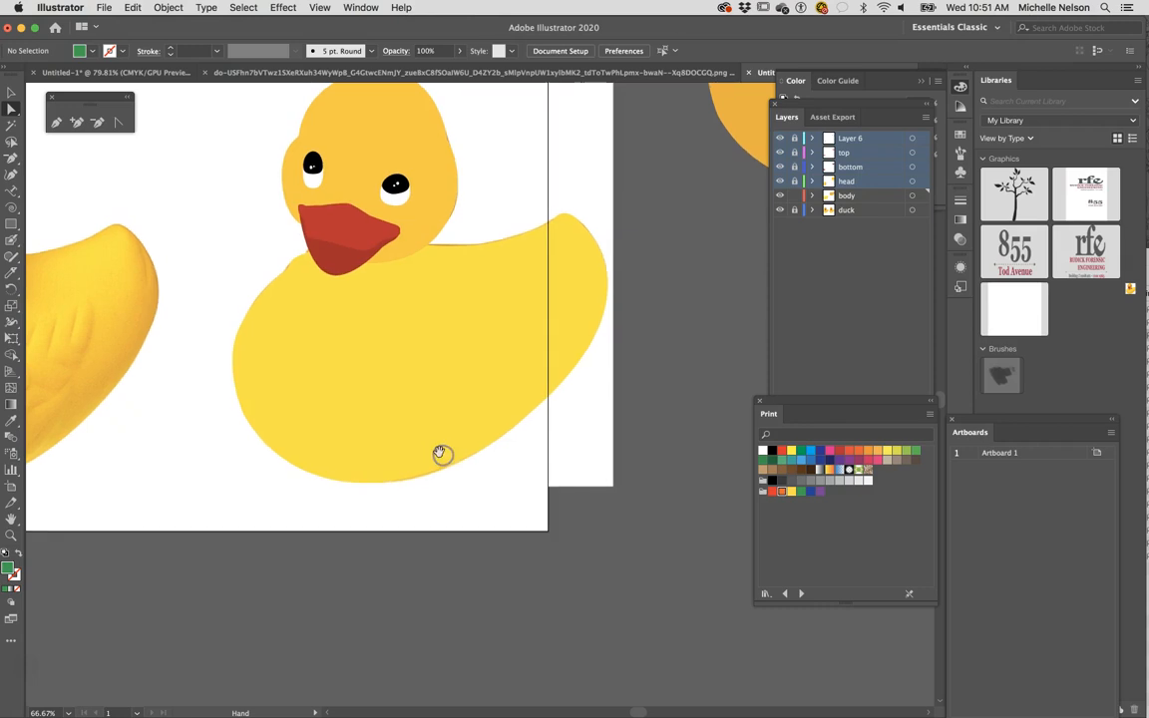
left_click_drag(428, 464, 453, 485)
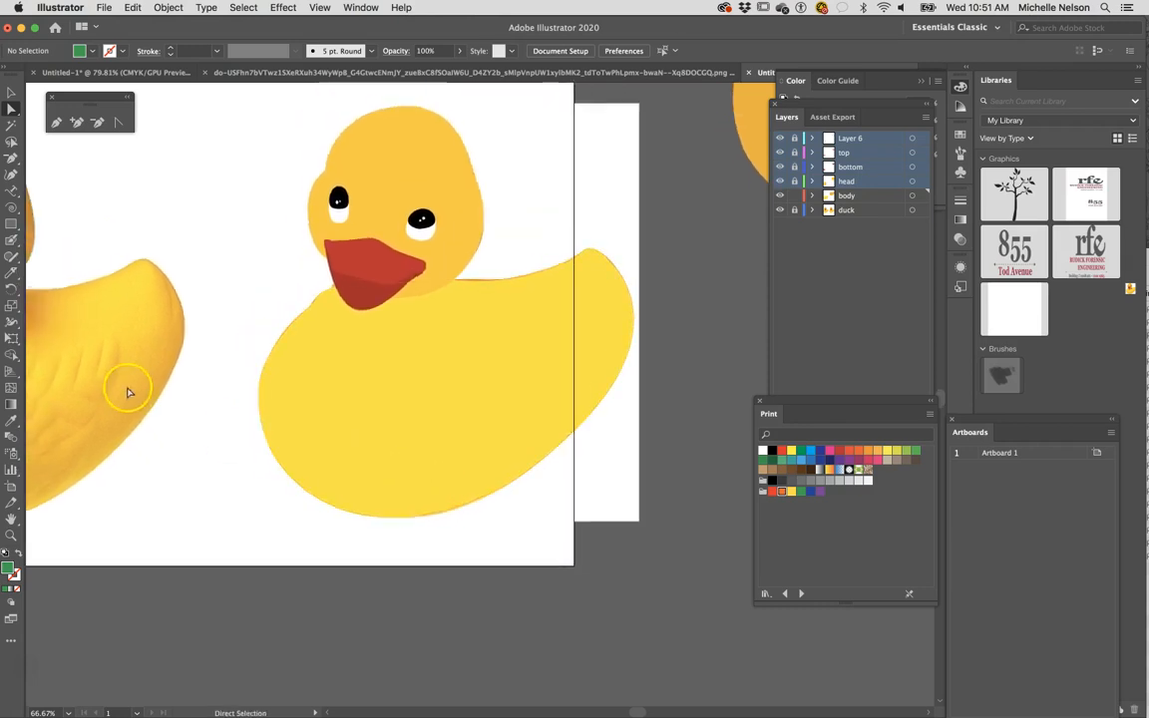
left_click(11, 420)
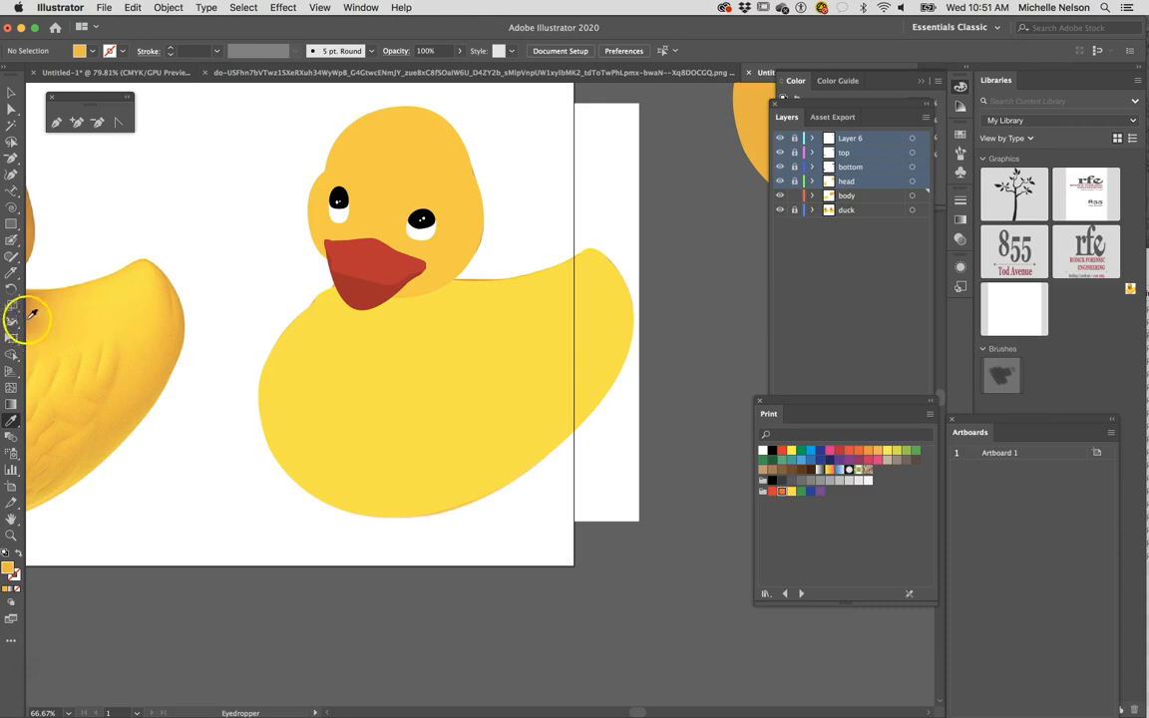
left_click(10, 386)
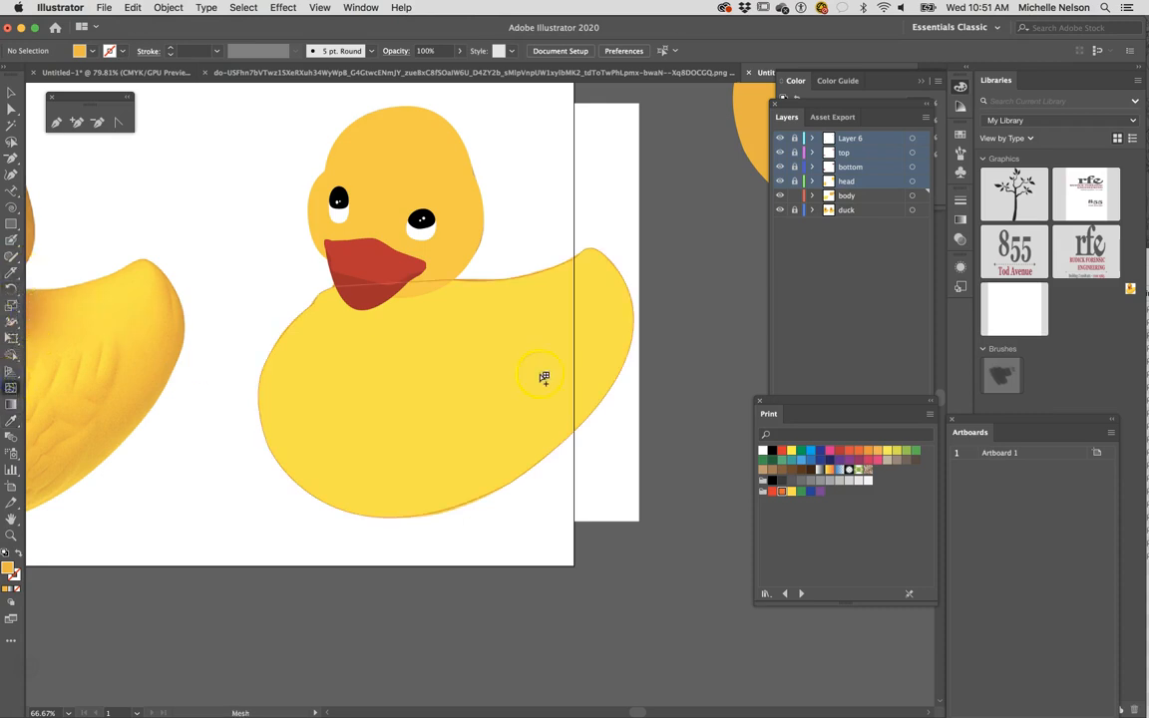
left_click(577, 340)
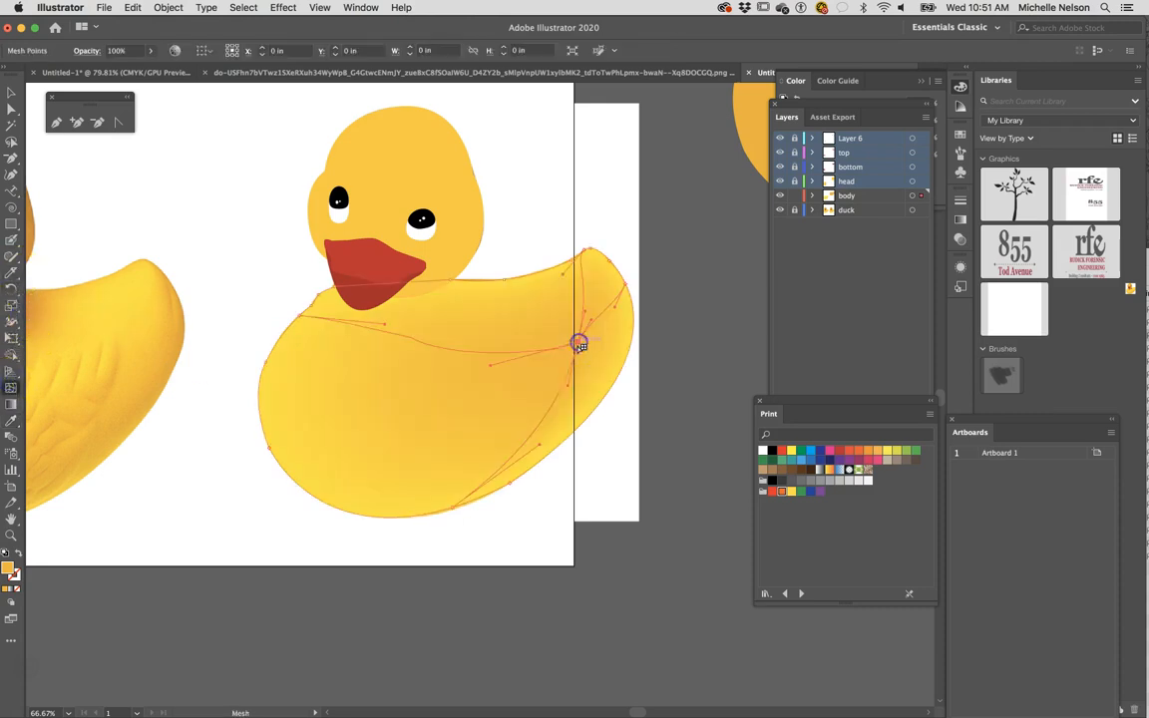
- Add two more orange mesh points to the duck's body, at the lower centre and the lower-left, and deselect it
left_click(480, 426)
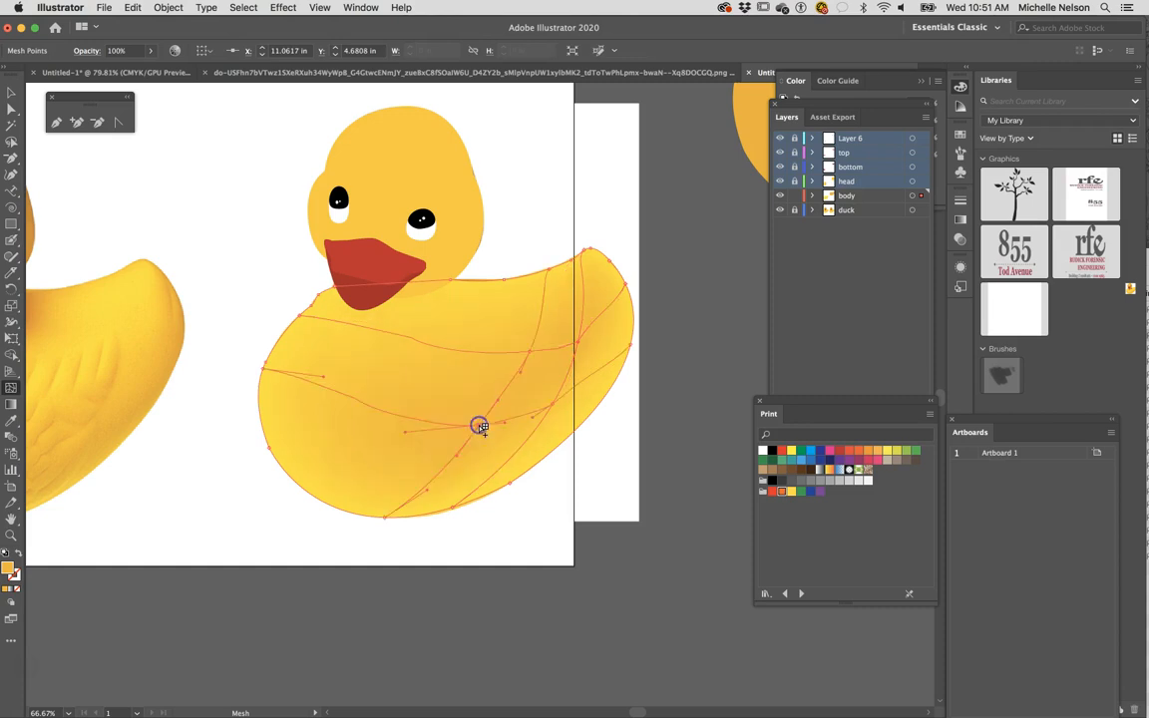
left_click(333, 466)
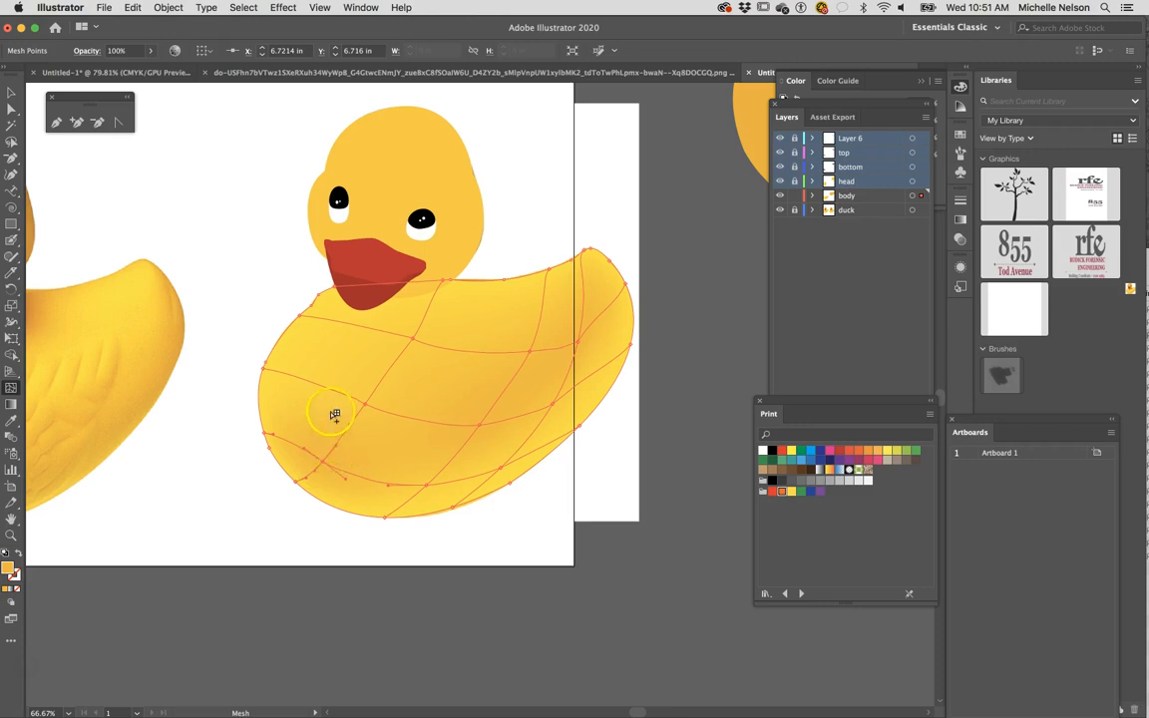
scroll(156, 393, "left", 5)
scroll(157, 393, "down", 3)
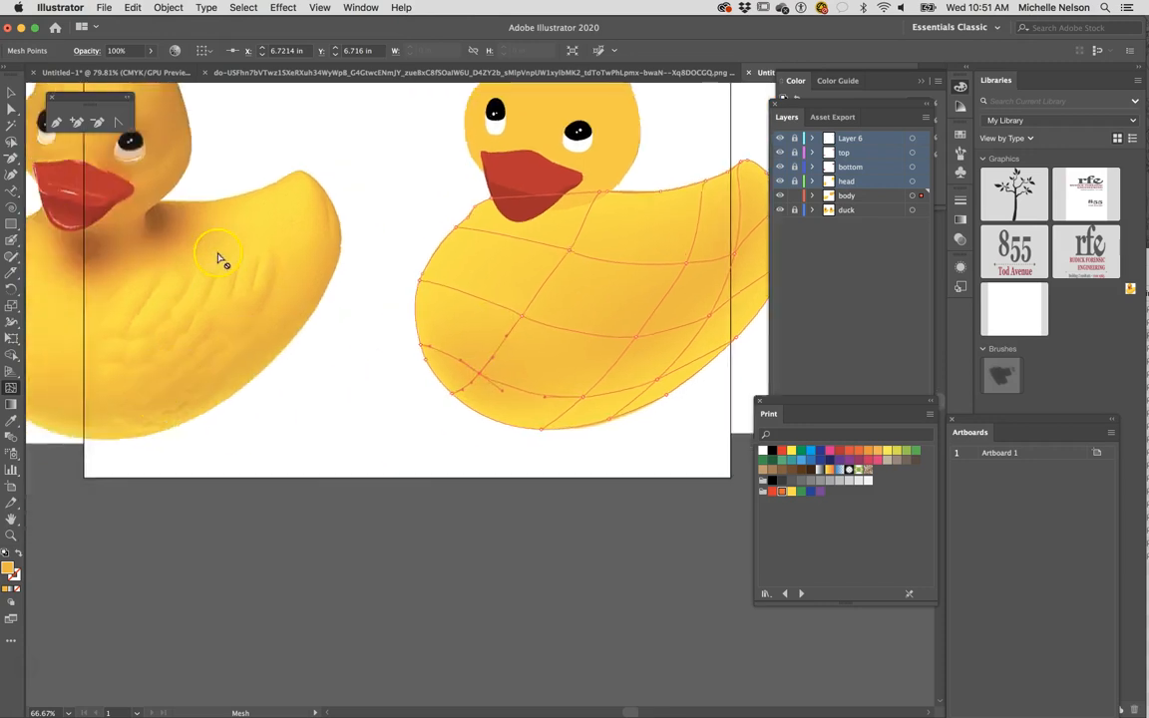
scroll(320, 342, "right", 5)
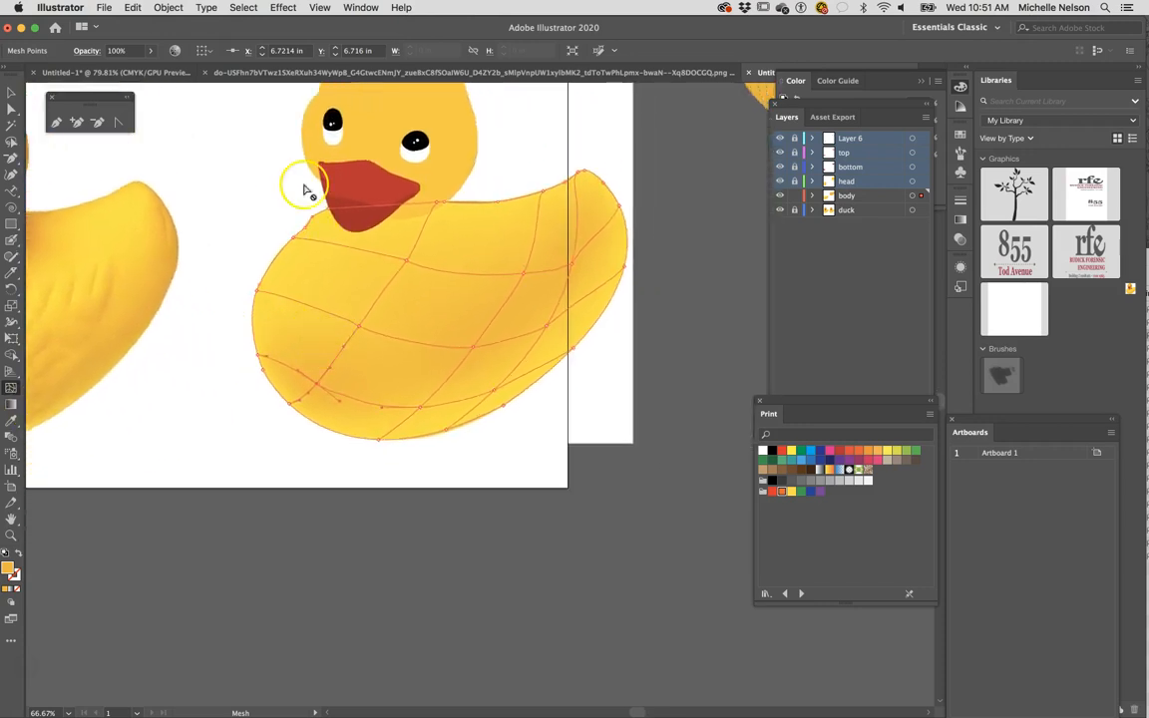
left_click(11, 111)
left_click(181, 343)
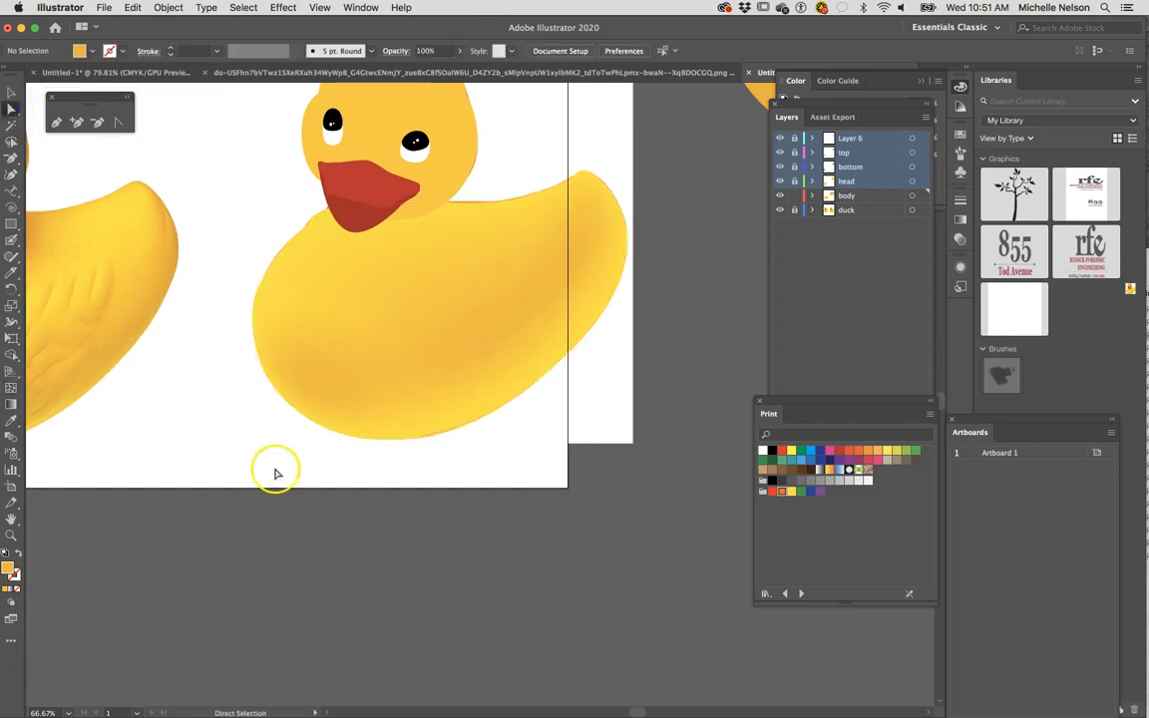
- Recolour the mesh points along the tail's outer edge with the darker orange sampled from the reference duck's tail edge, and deselect the body
left_click(467, 336)
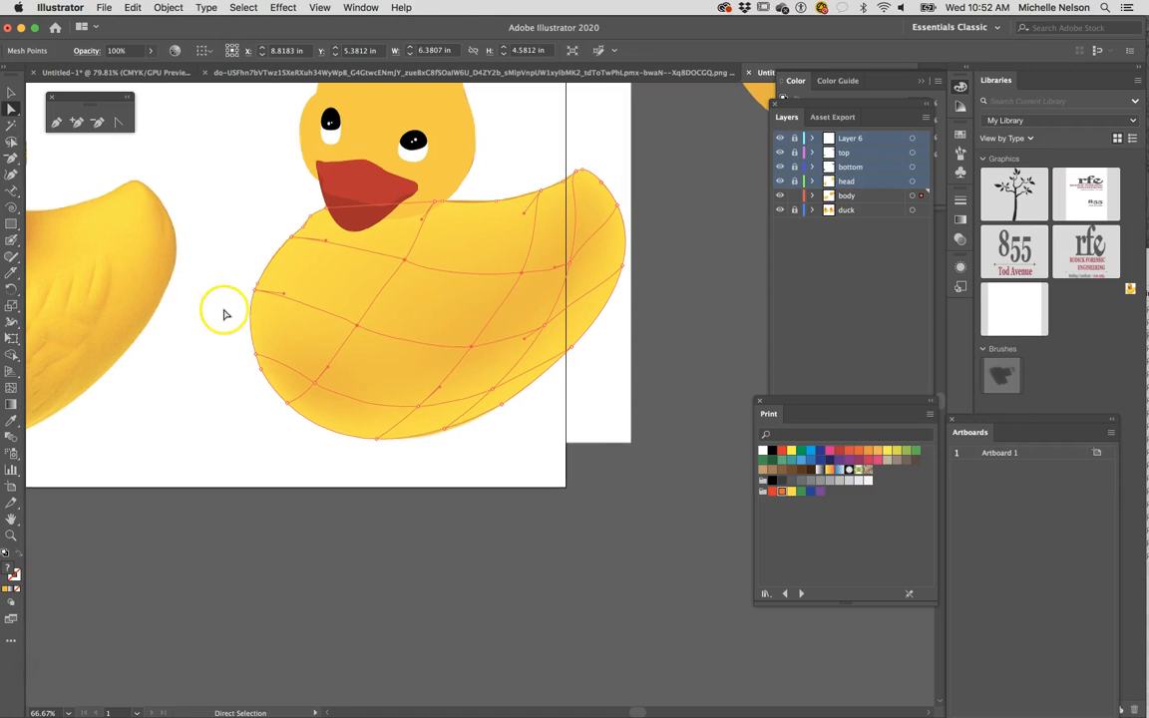
scroll(245, 305, "right", 5)
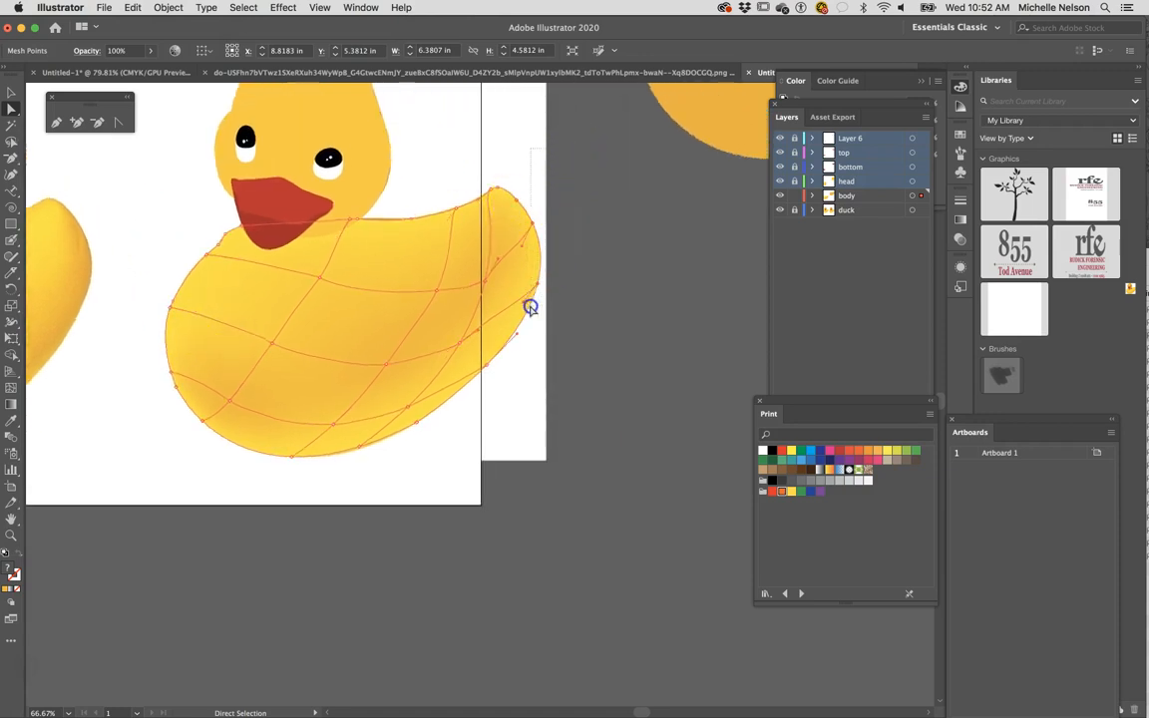
left_click_drag(529, 319, 521, 312)
left_click(13, 423)
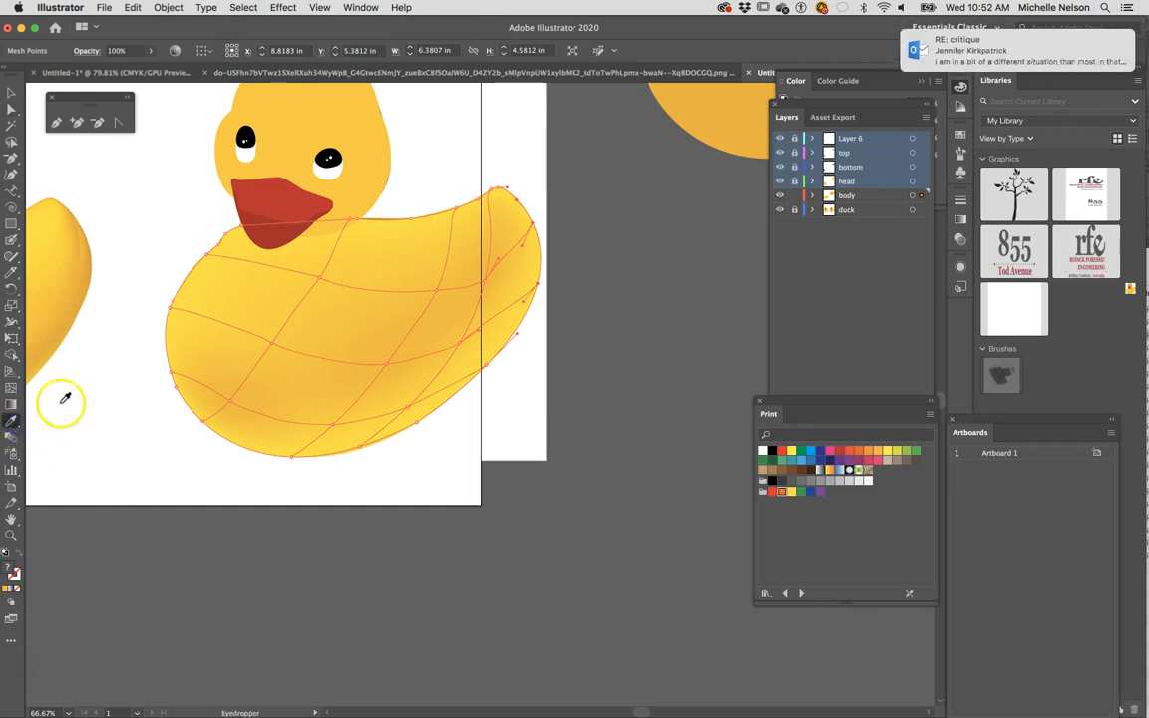
left_click(89, 263)
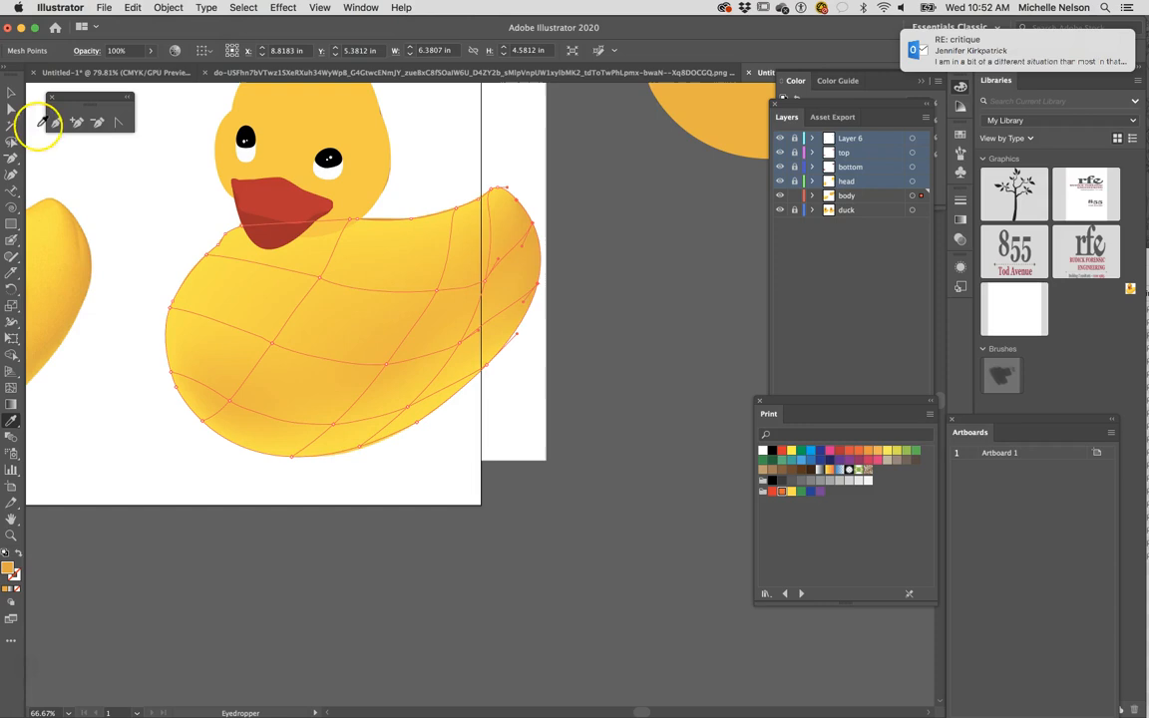
left_click(11, 91)
left_click(93, 195)
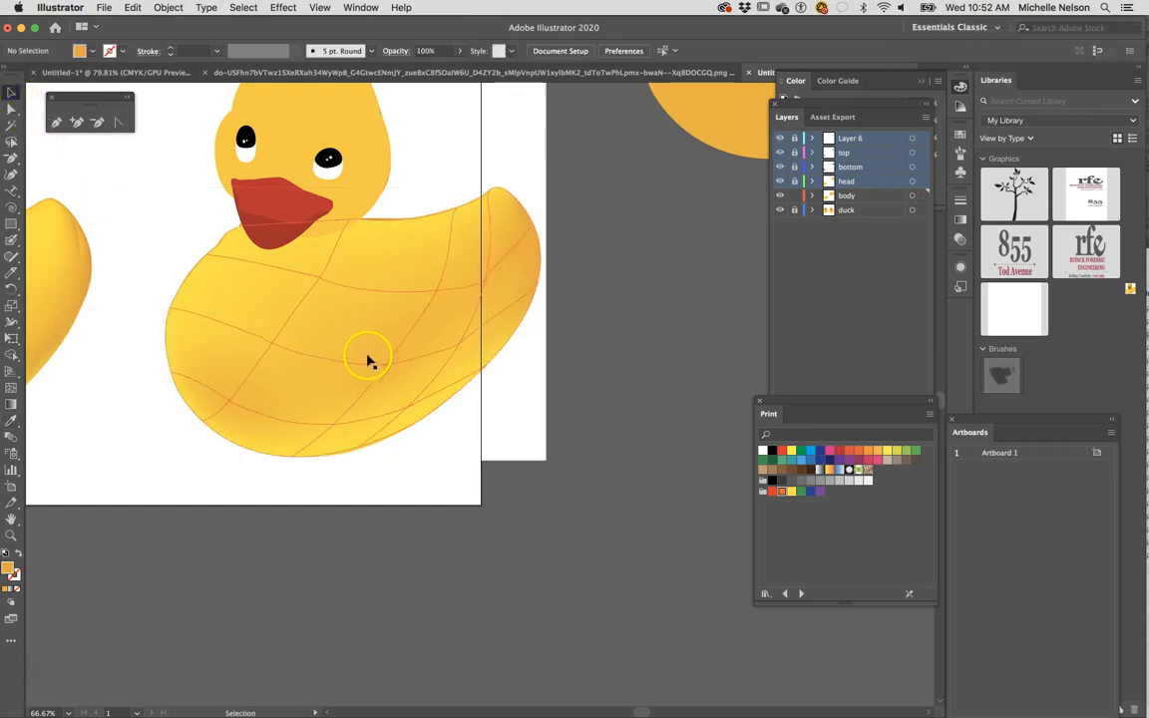
- Recolour the interior mesh points at and below the tail with orange sampled from the reference duck's tail, and deselect the body
left_click(486, 285)
left_click(12, 109)
left_click(503, 520)
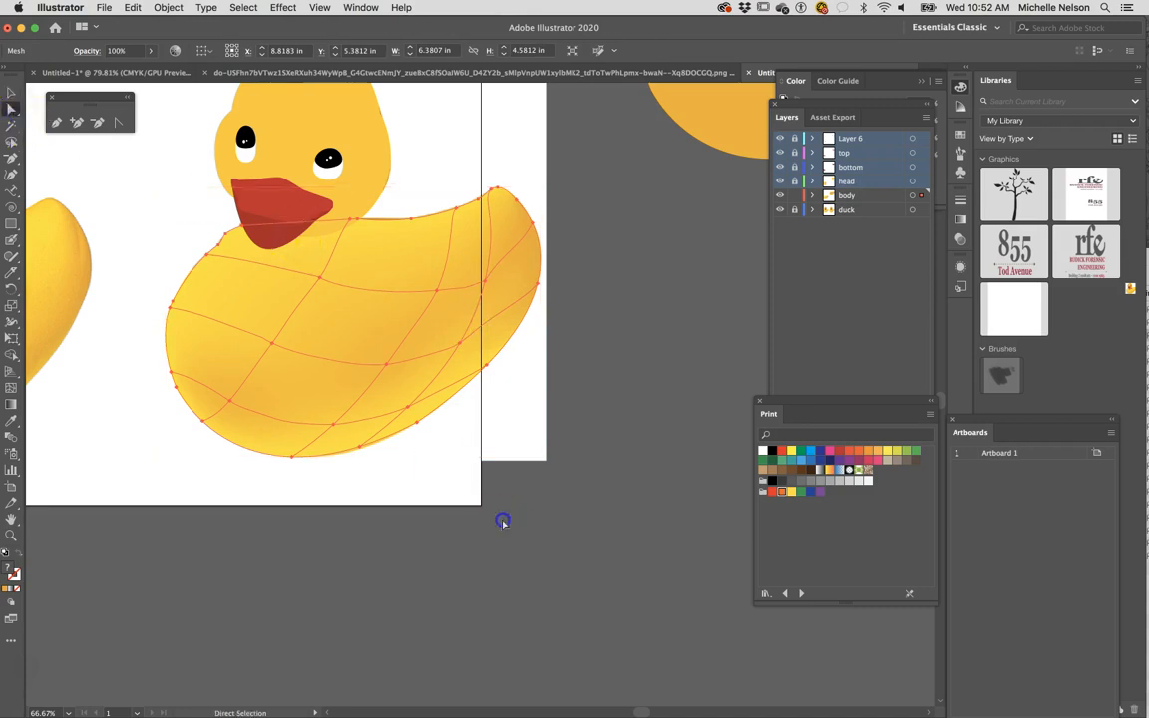
left_click(486, 288)
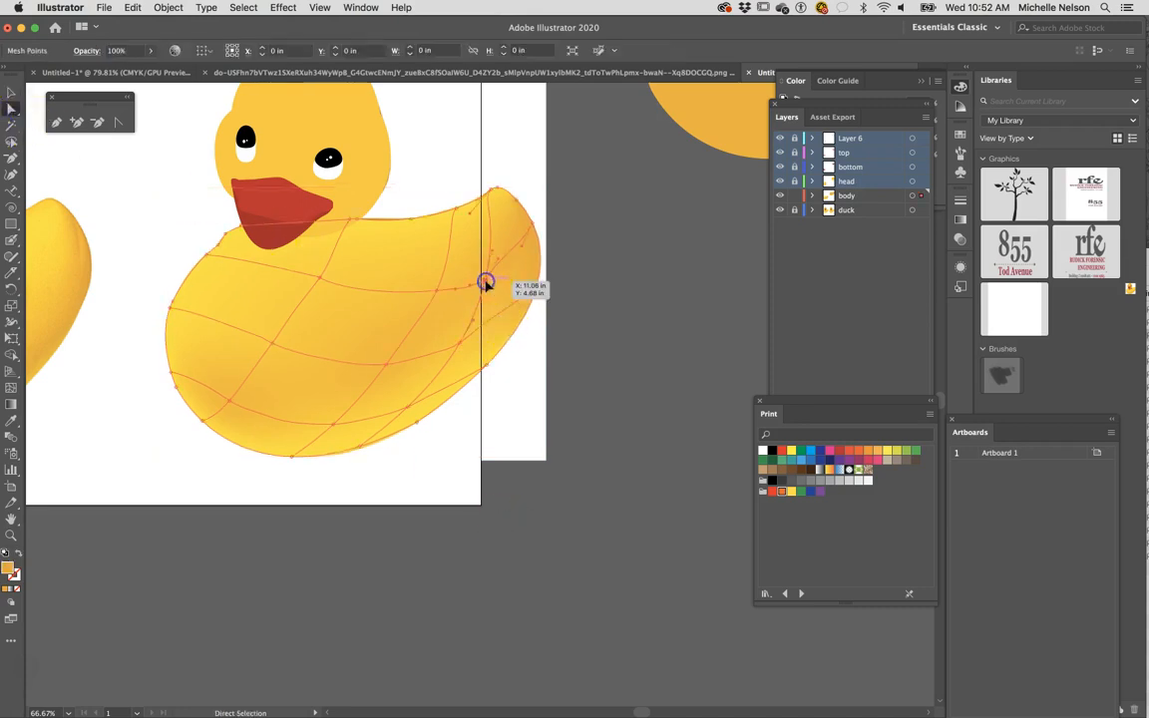
left_click(460, 345)
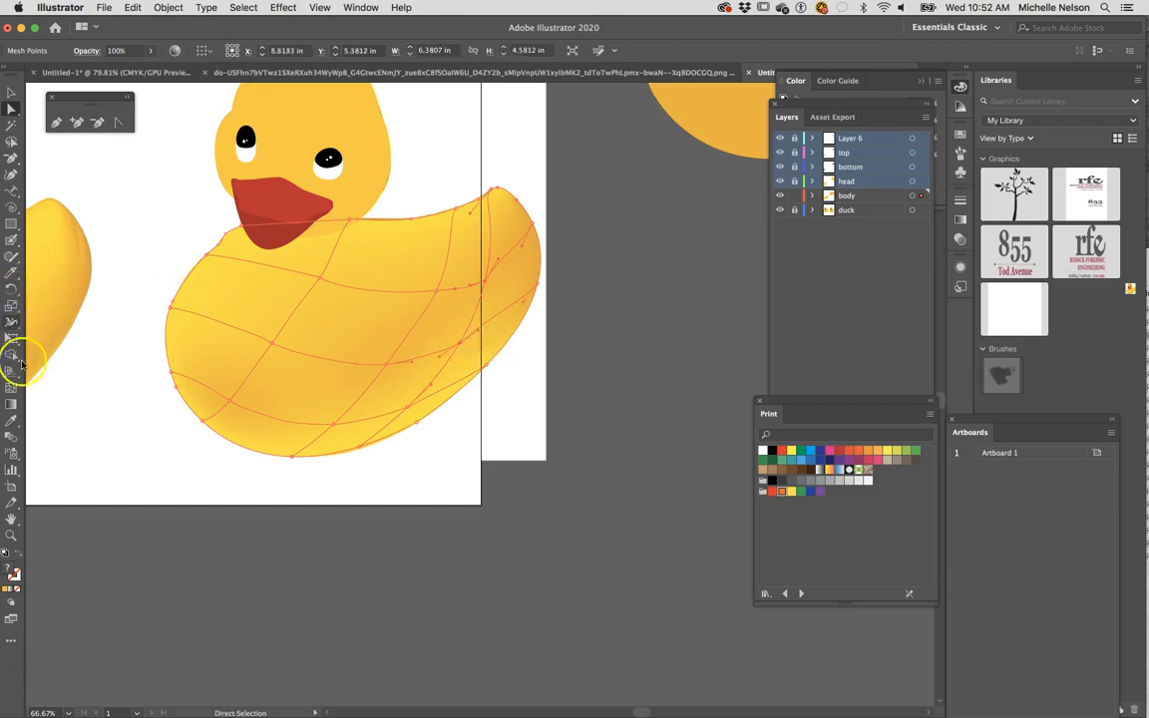
left_click(12, 423)
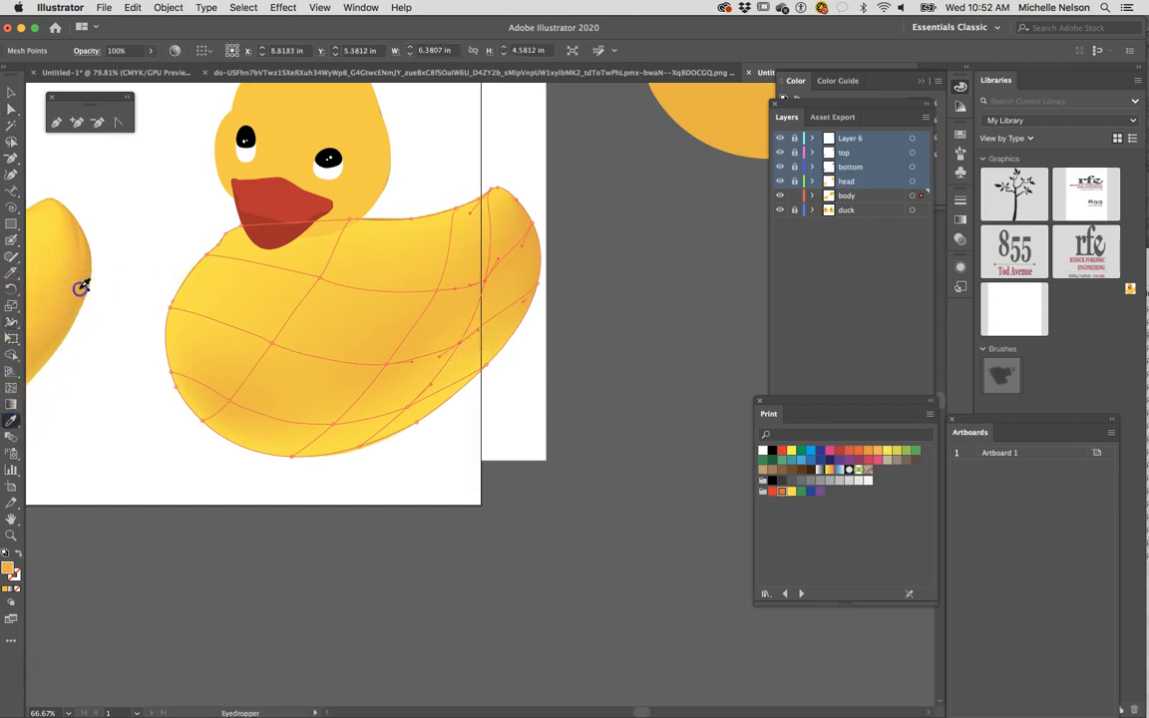
left_click(73, 261)
left_click(12, 92)
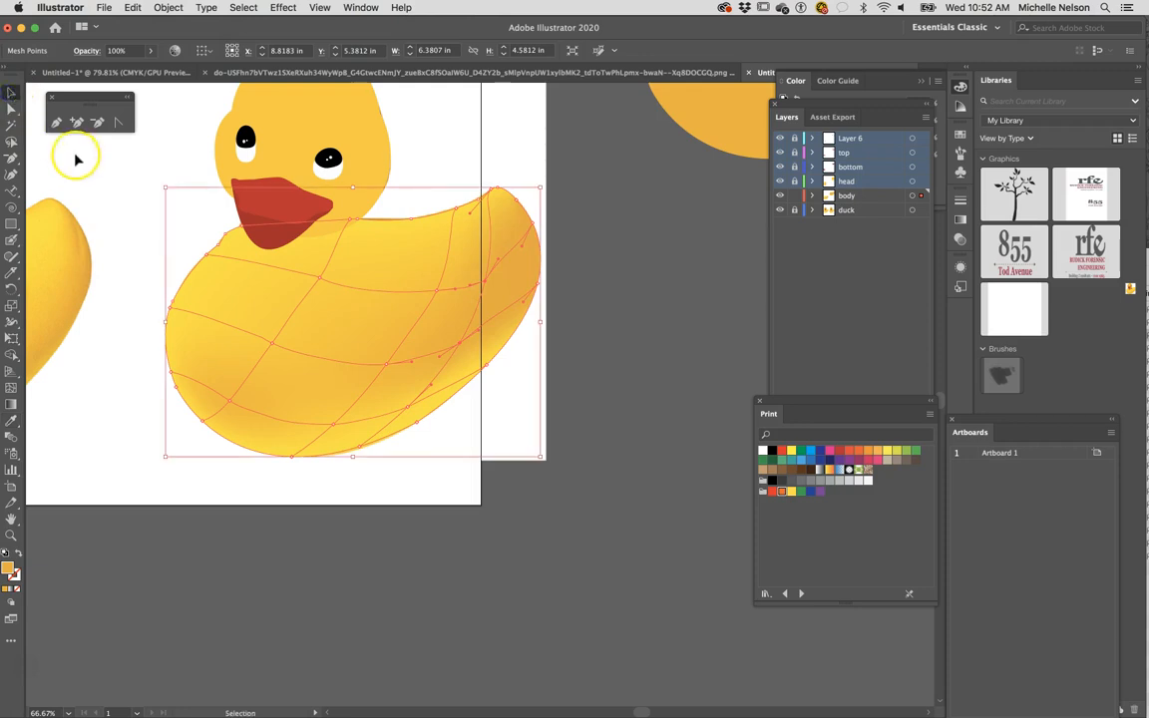
left_click(164, 305)
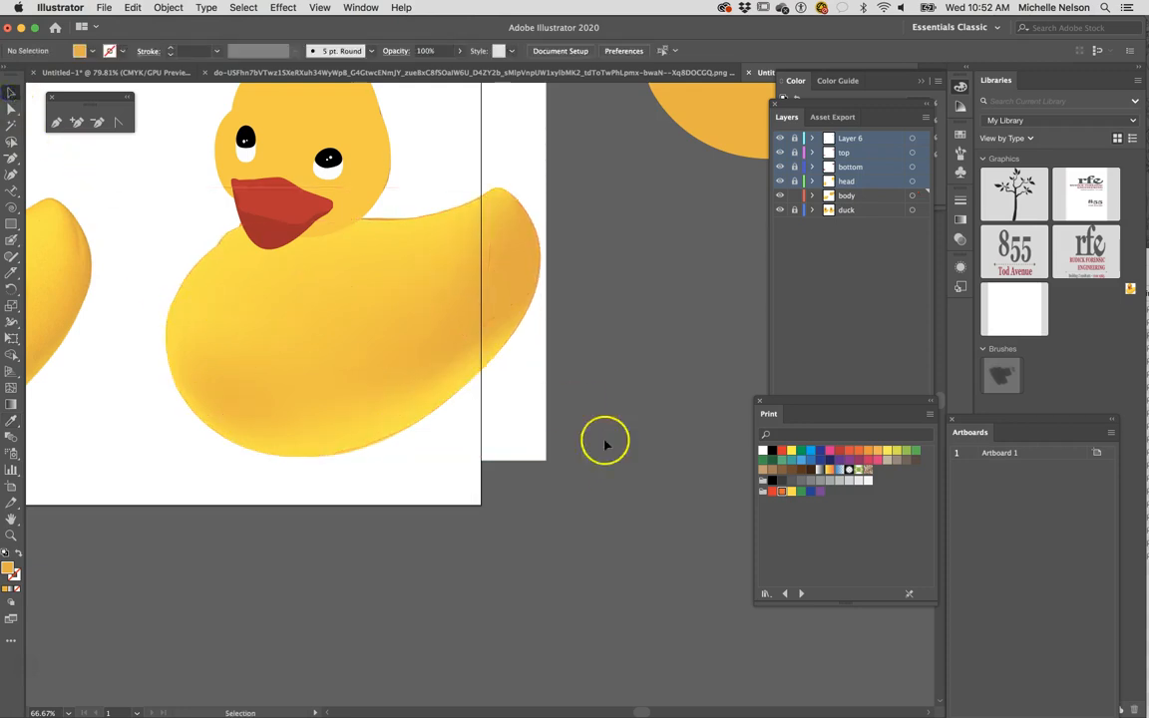
- Sample a darker orange from the reference duck and add a mesh point in that colour where the body meets the head, beside the beak
scroll(458, 454, "left", 5)
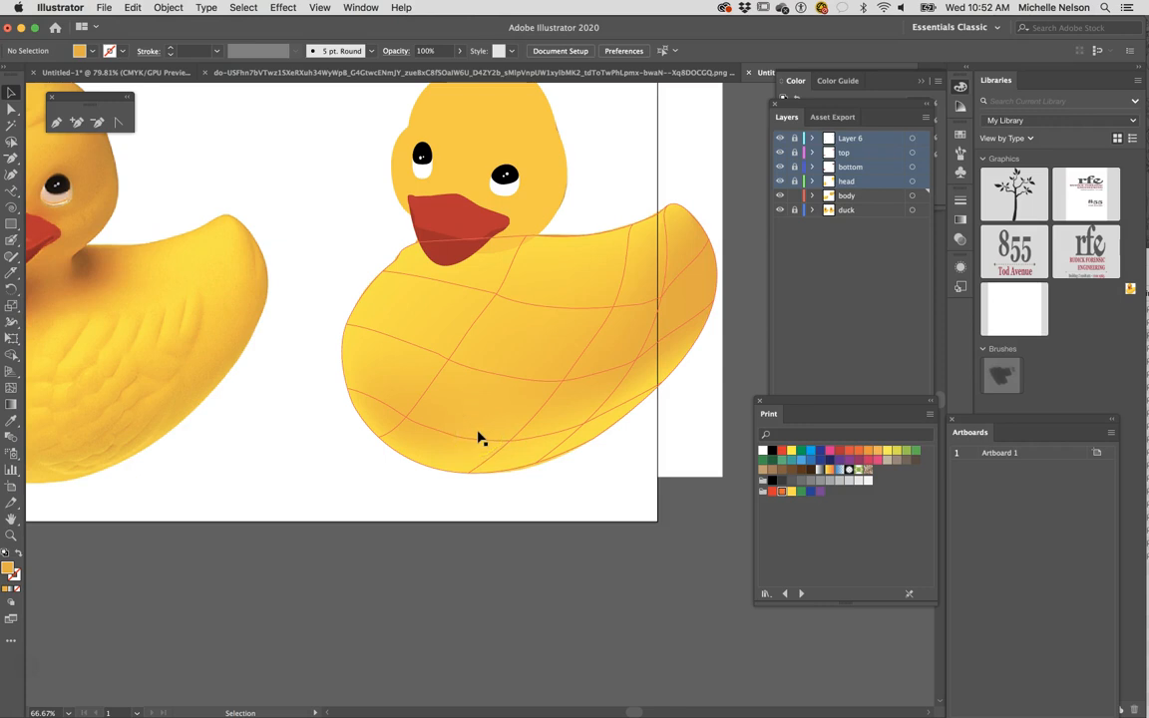
scroll(533, 439, "left", 3)
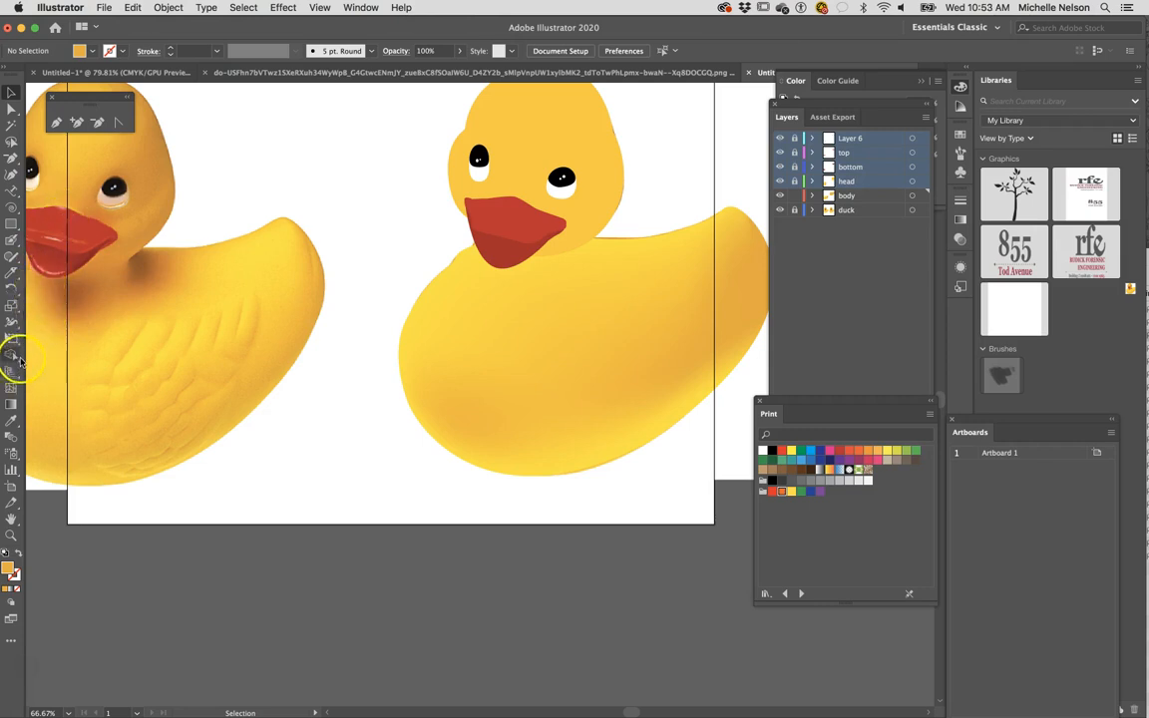
left_click(11, 424)
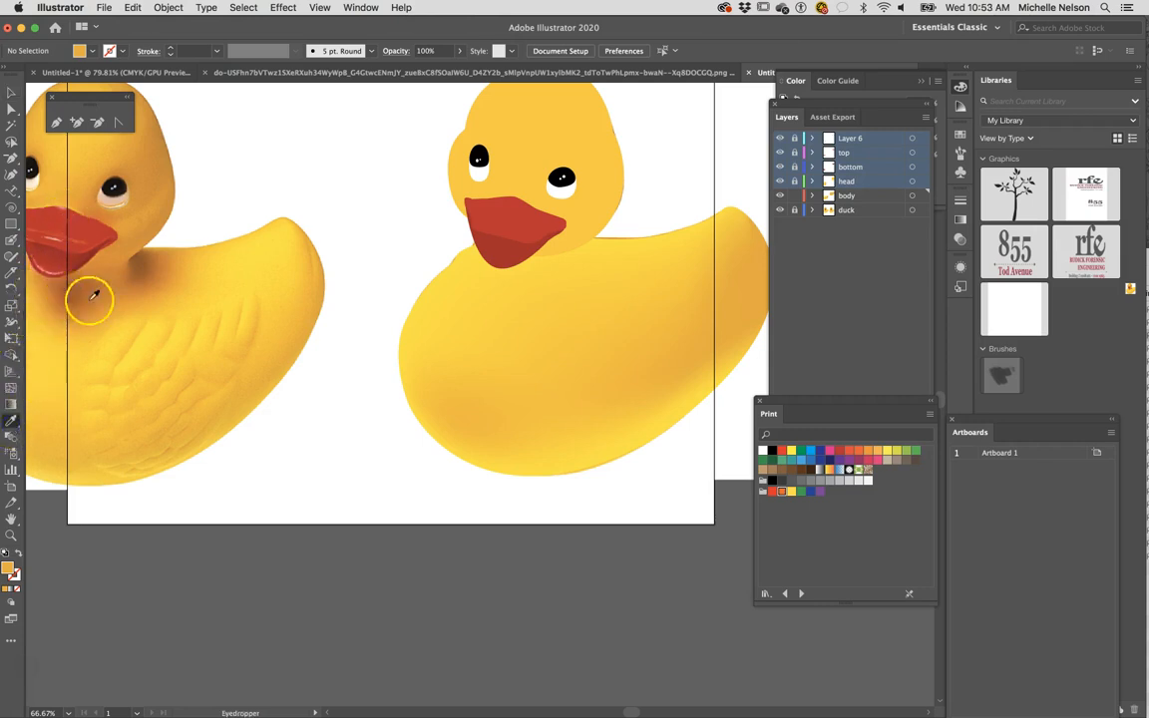
left_click(145, 157)
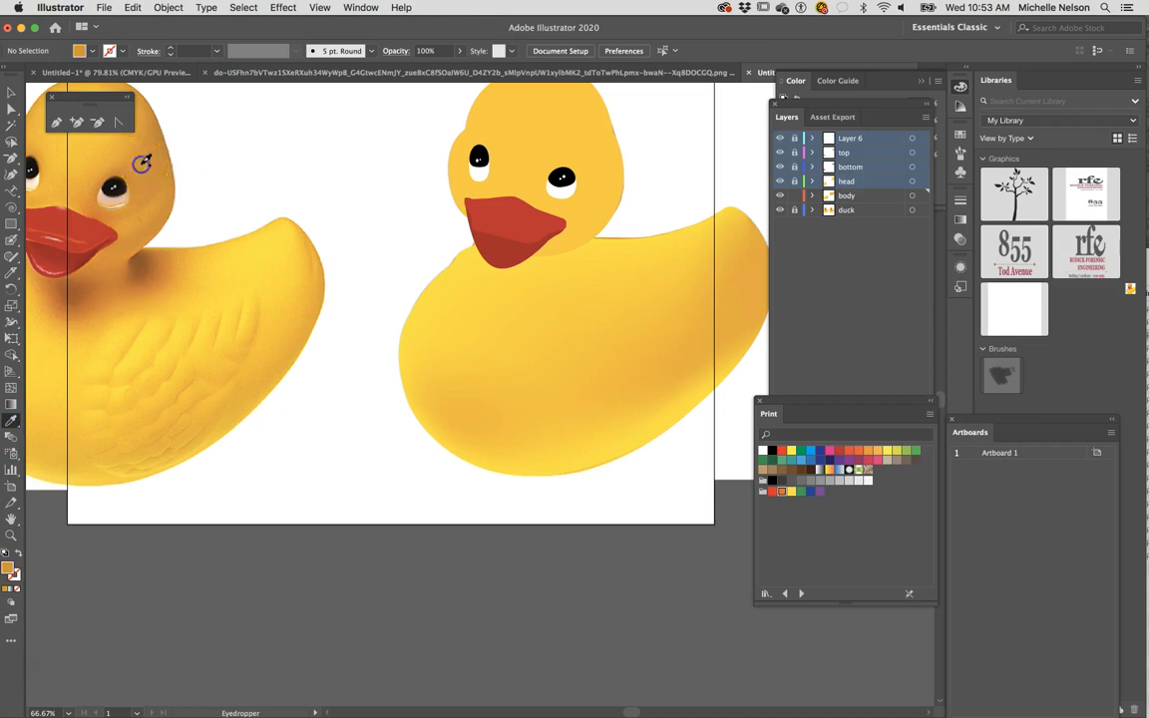
left_click(11, 387)
left_click(612, 305)
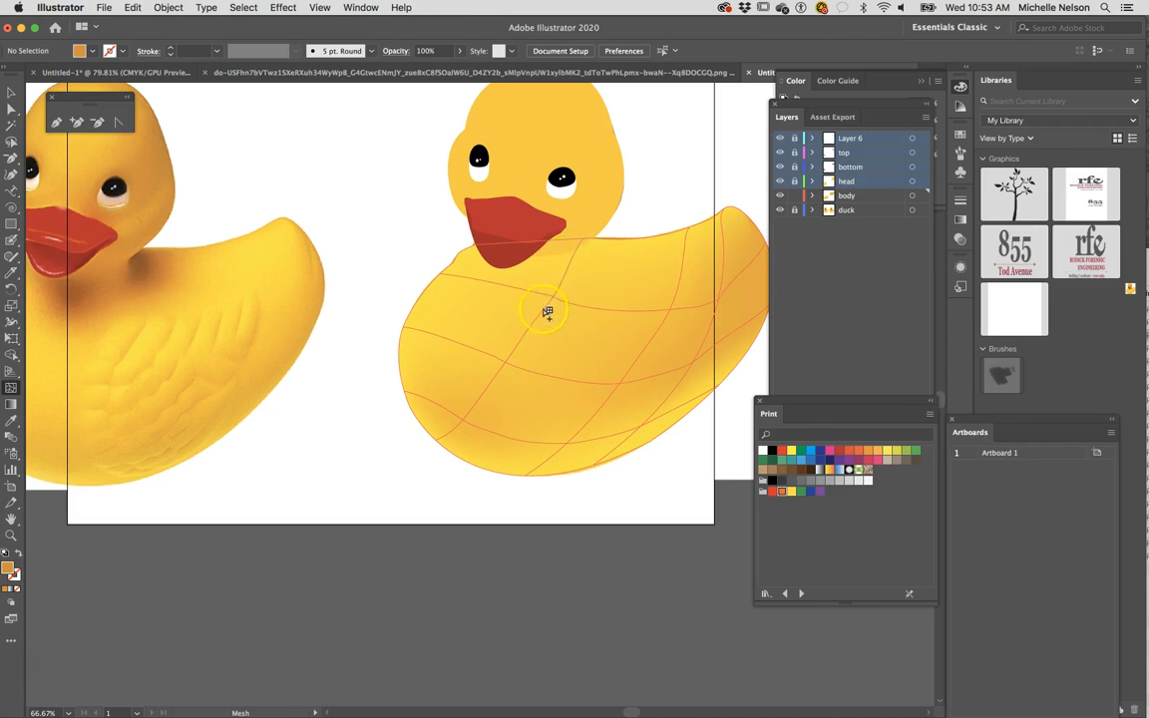
left_click(578, 258)
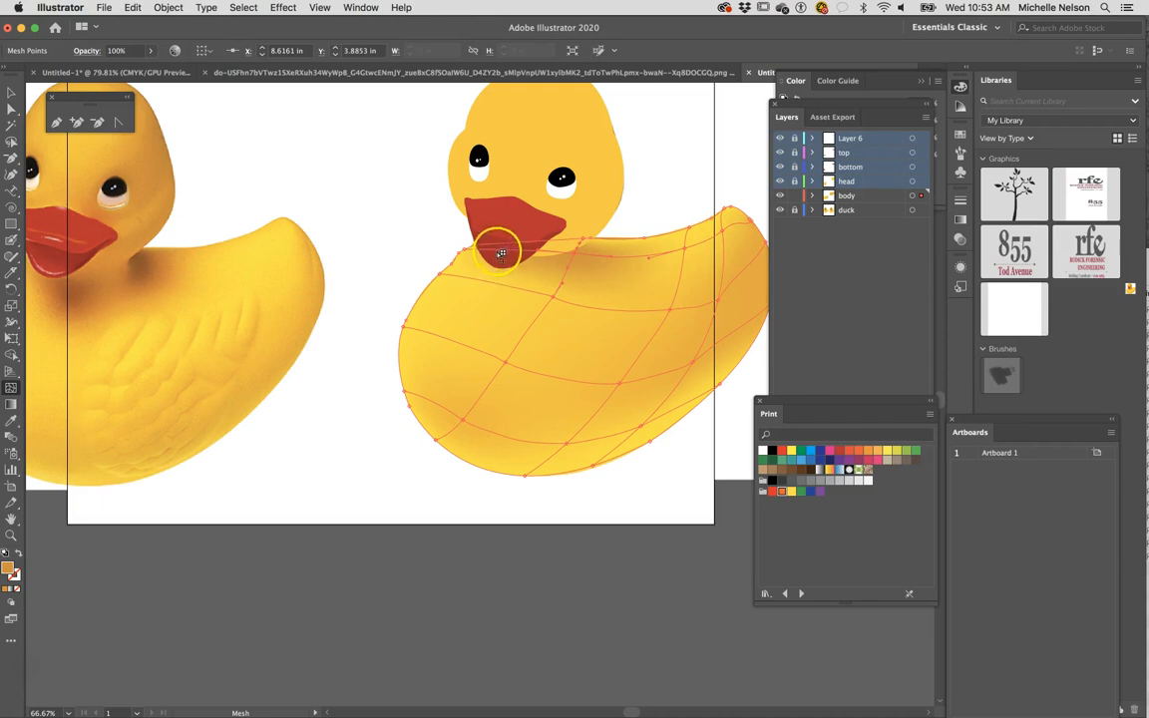
- Add a dark orange mesh point behind the beak and move the mesh point just below it to about X 7.16 in, Y 4.40 in
left_click(498, 253)
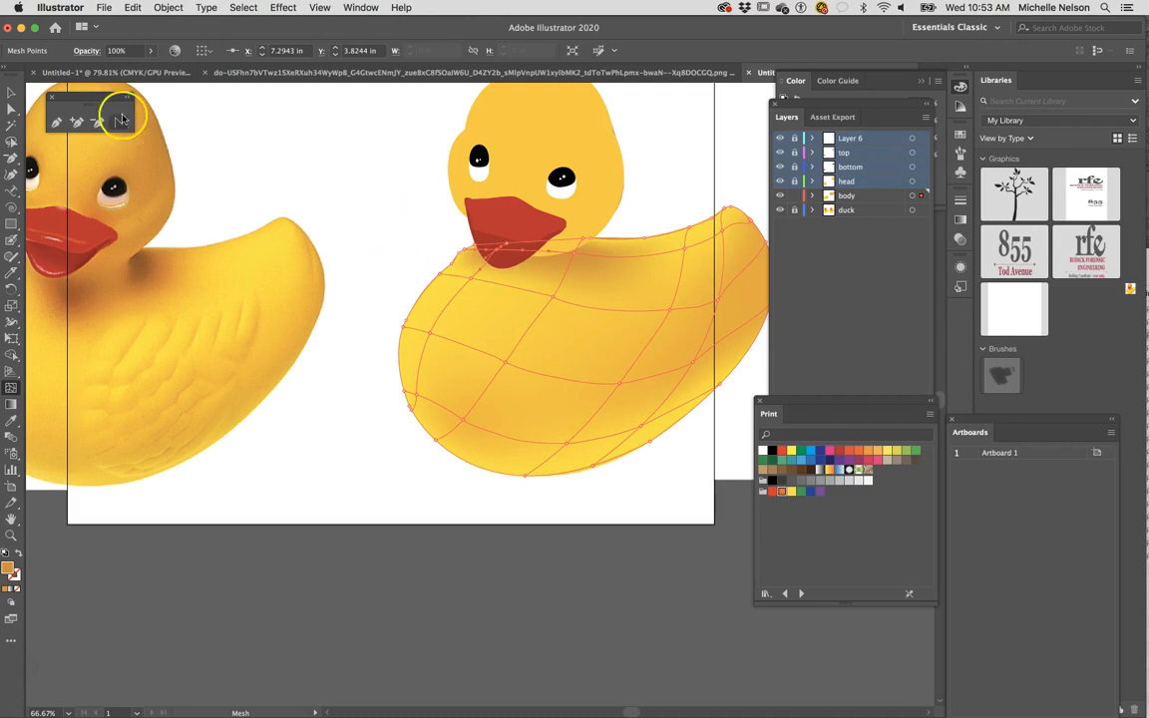
left_click(12, 107)
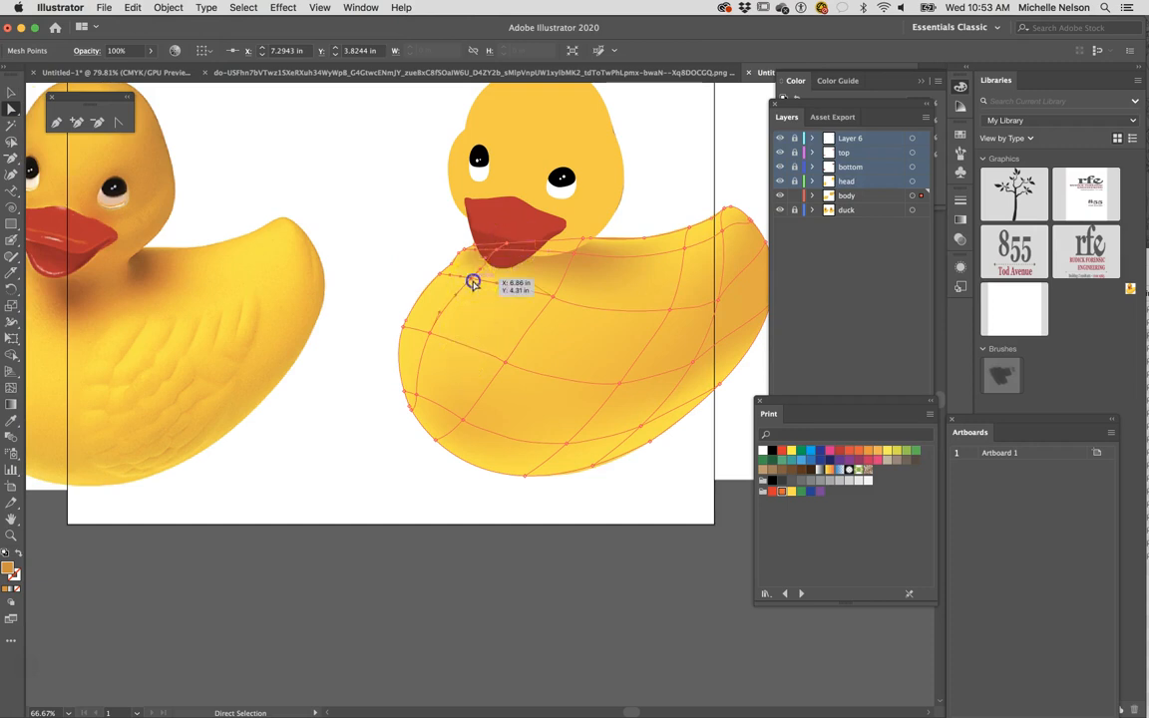
left_click_drag(474, 287, 487, 285)
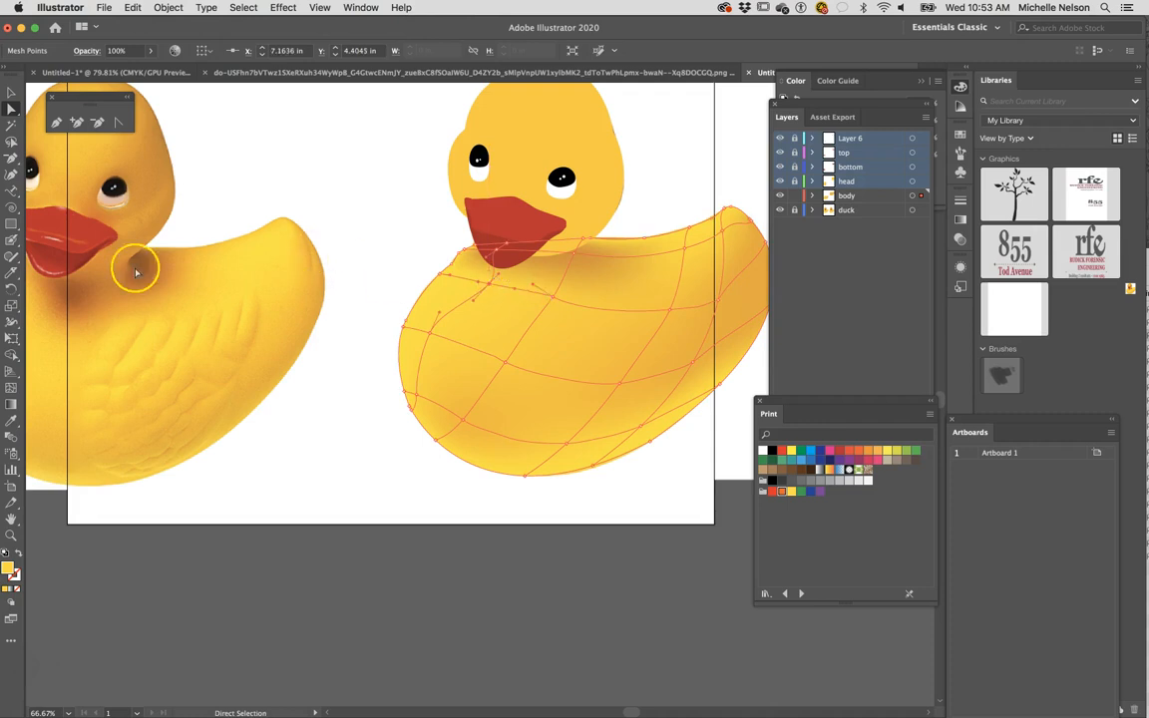
- Try to recolour the mesh point below the beak with a colour sampled using the Eyedropper
left_click(11, 422)
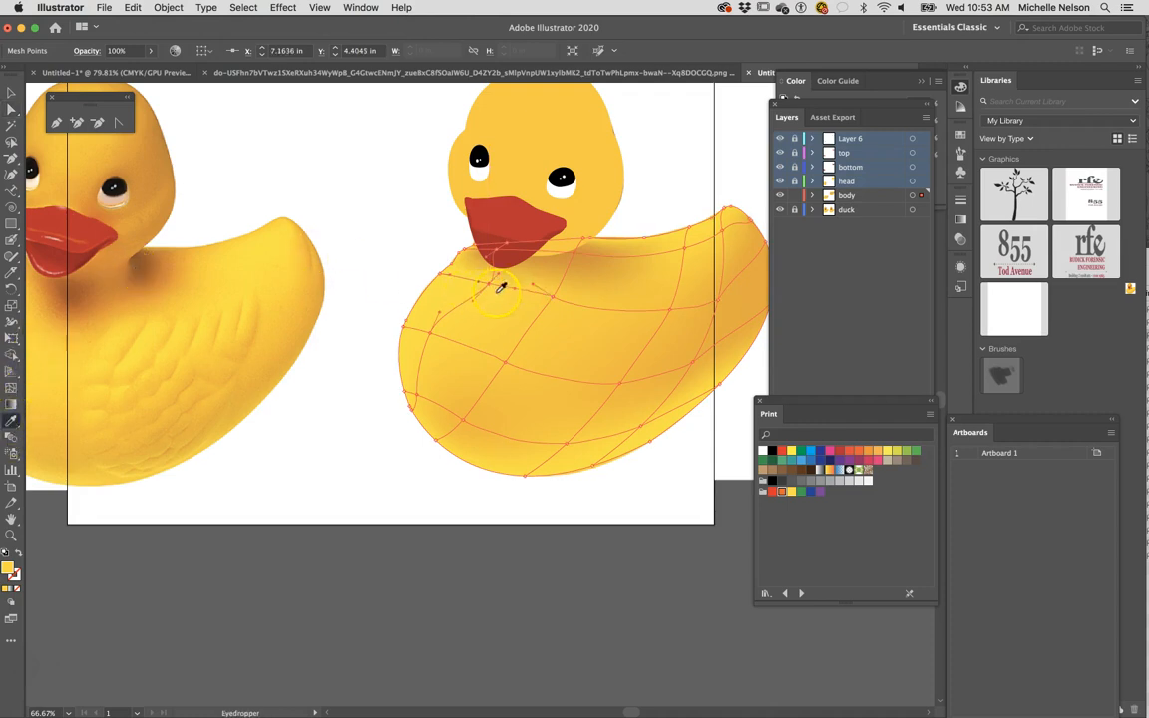
left_click(140, 146)
left_click(190, 232)
left_click(502, 285)
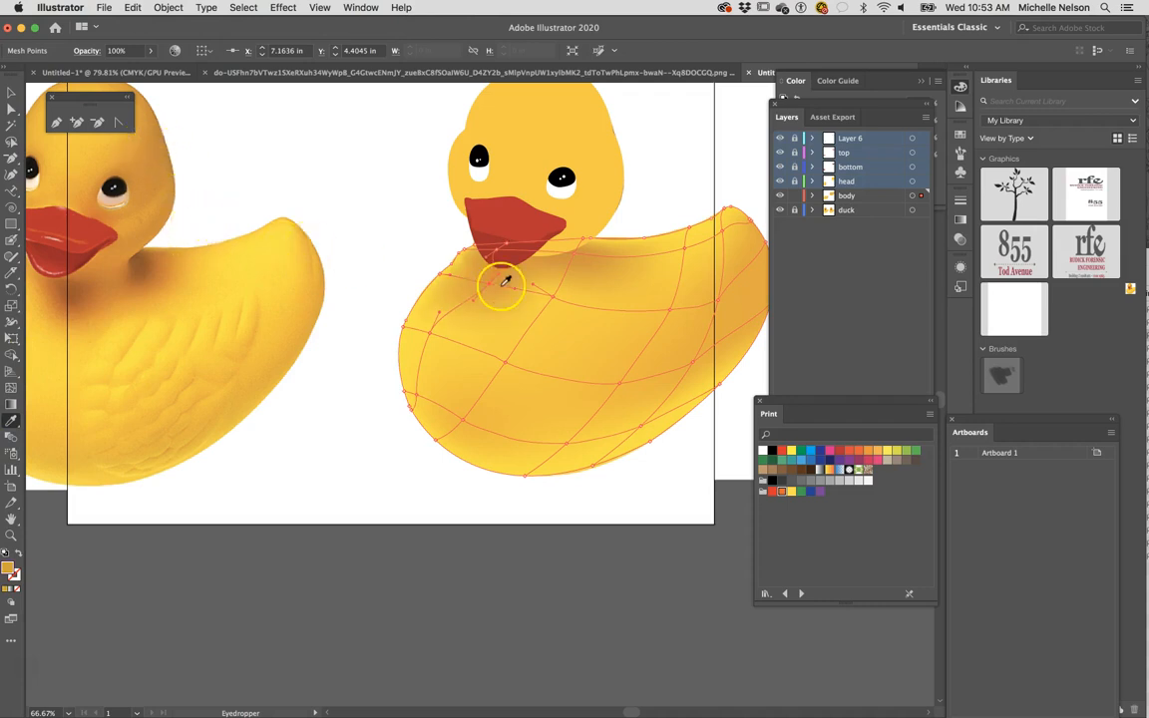
- Move the dark orange mesh point behind the beak to about X 7.48 in, Y 3.88 in
left_click(11, 92)
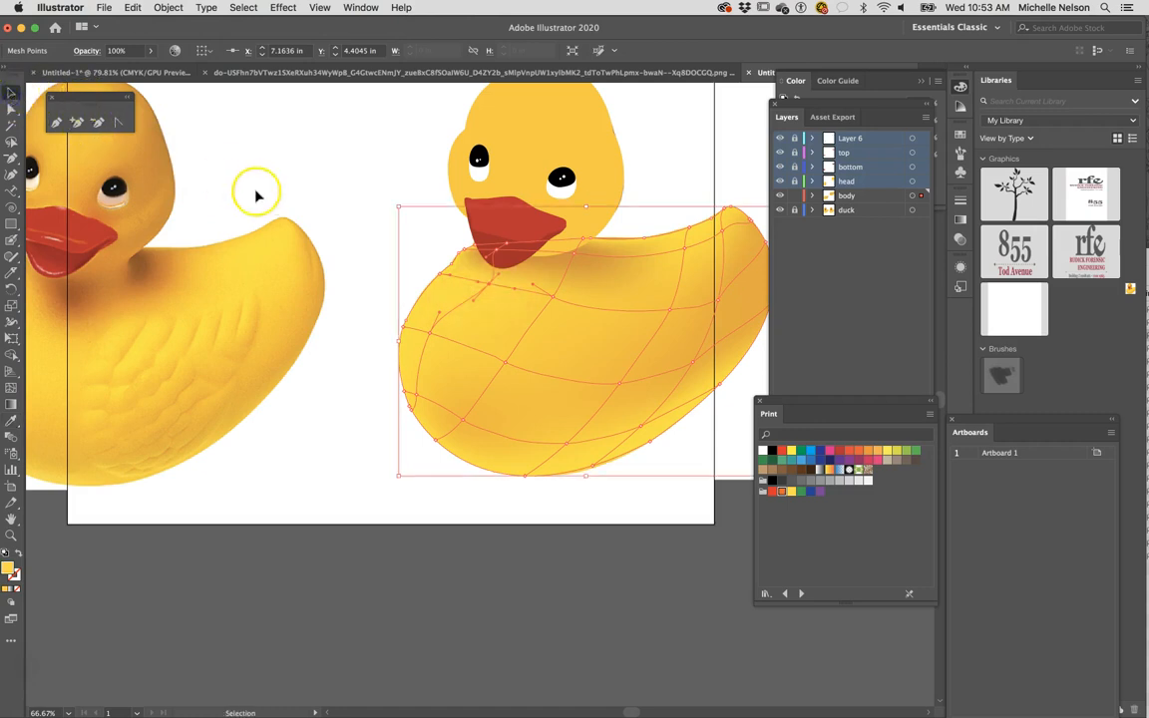
left_click(11, 108)
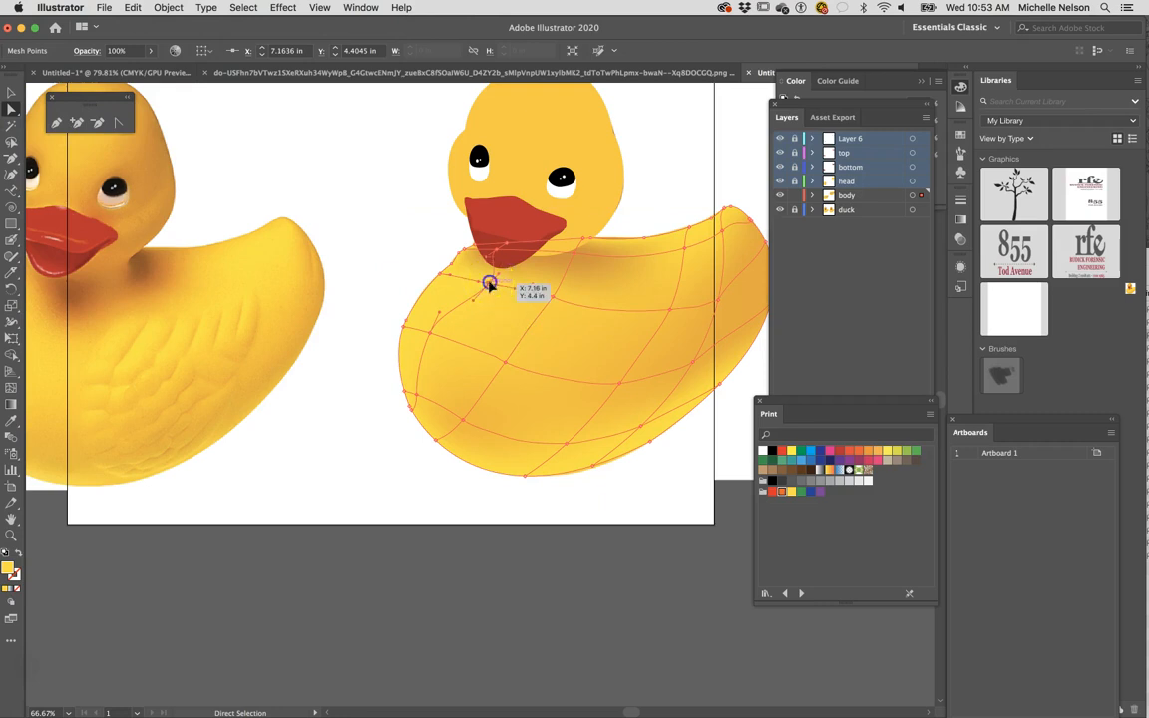
left_click_drag(489, 285, 507, 253)
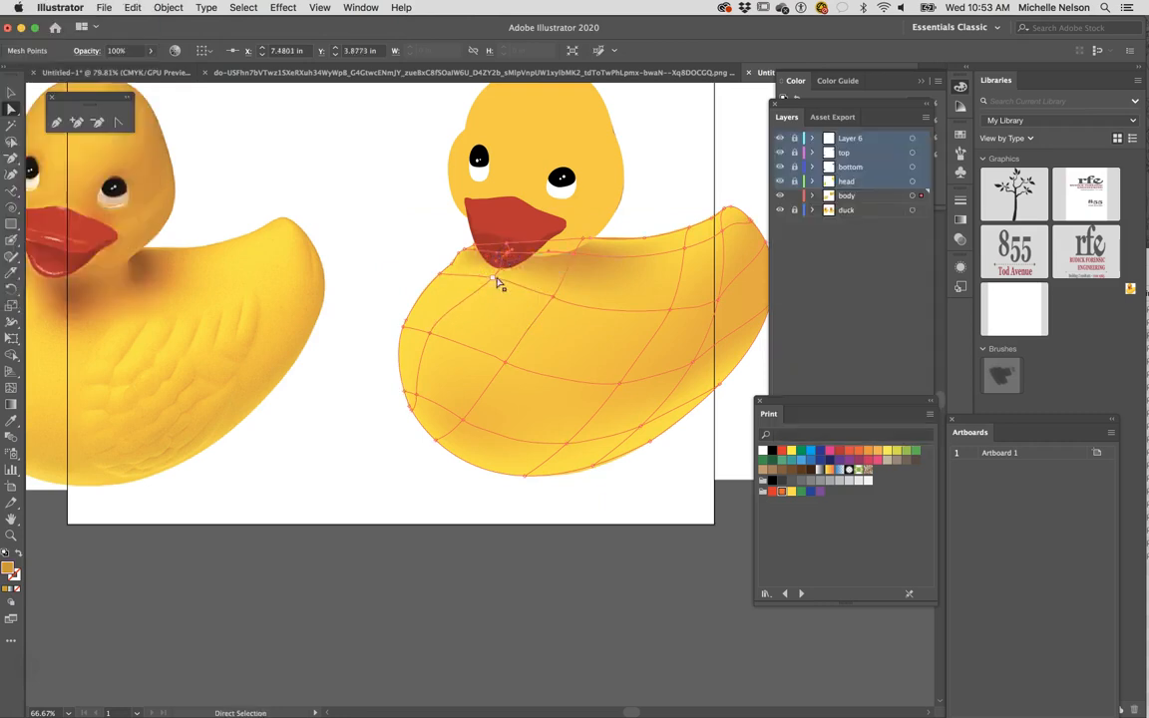
- Recolour the mesh point on the body just below the beak with an orange sampled from the reference duck
left_click(494, 281)
left_click(13, 420)
left_click(136, 157)
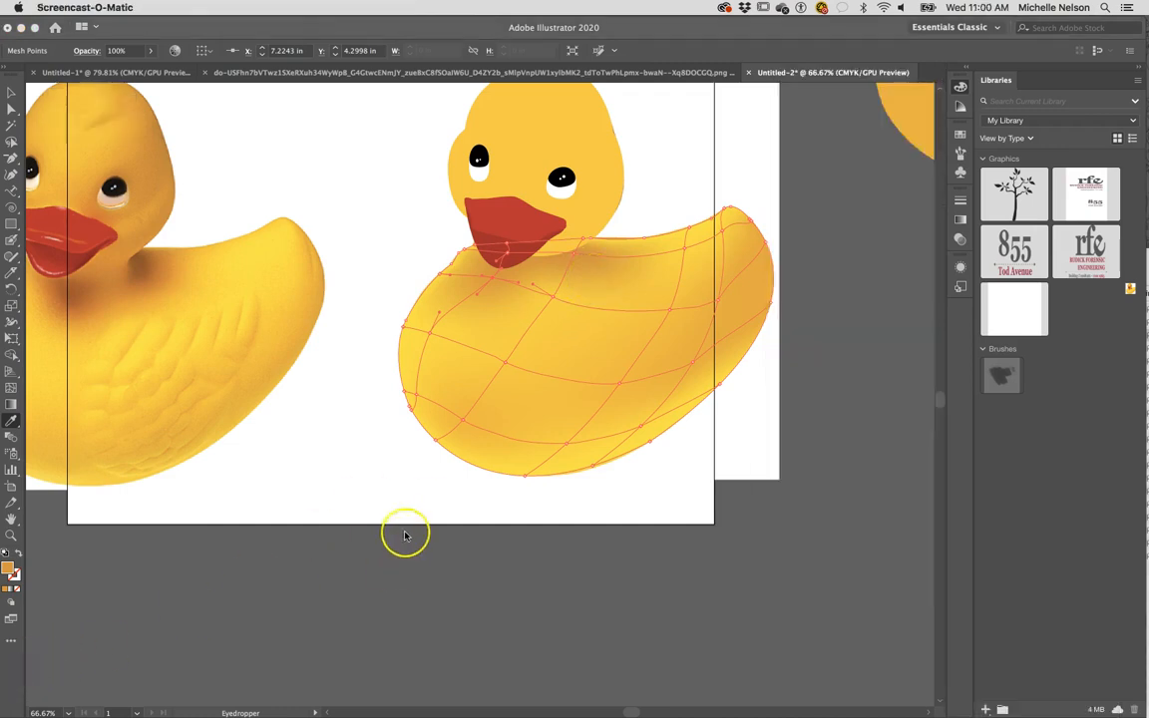
- Deselect the body mesh, lock the body layer and unlock the head layer
scroll(399, 544, "up", 3)
scroll(399, 544, "left", 2)
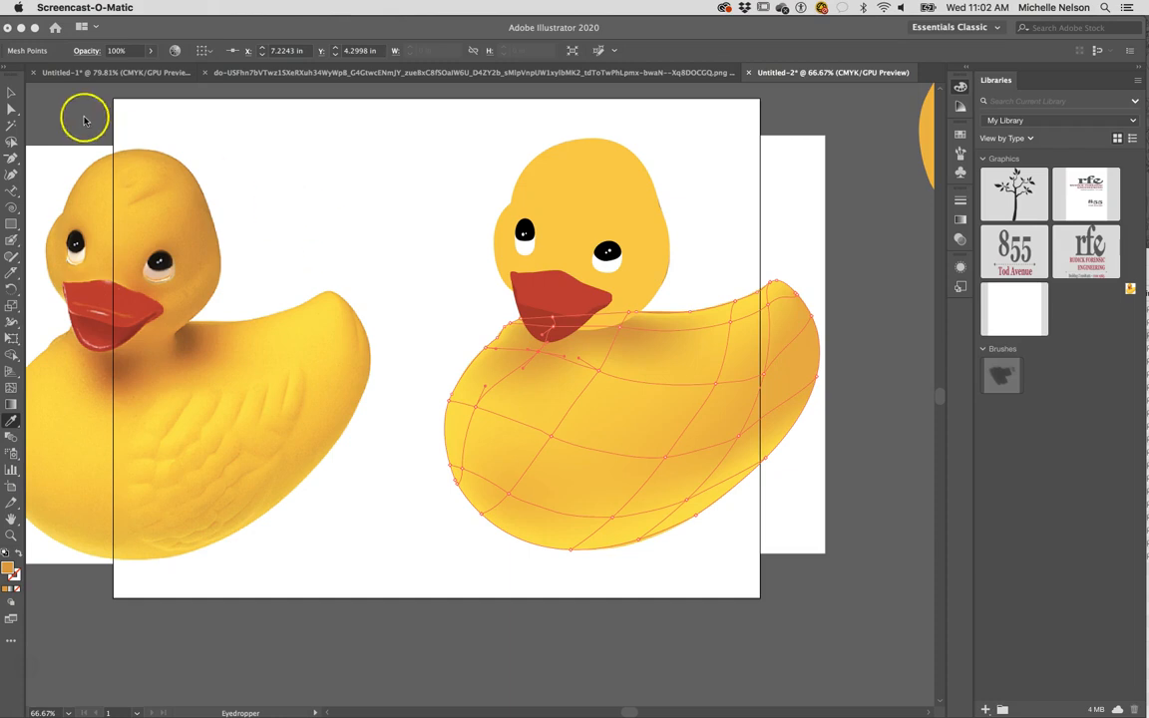
left_click(257, 140)
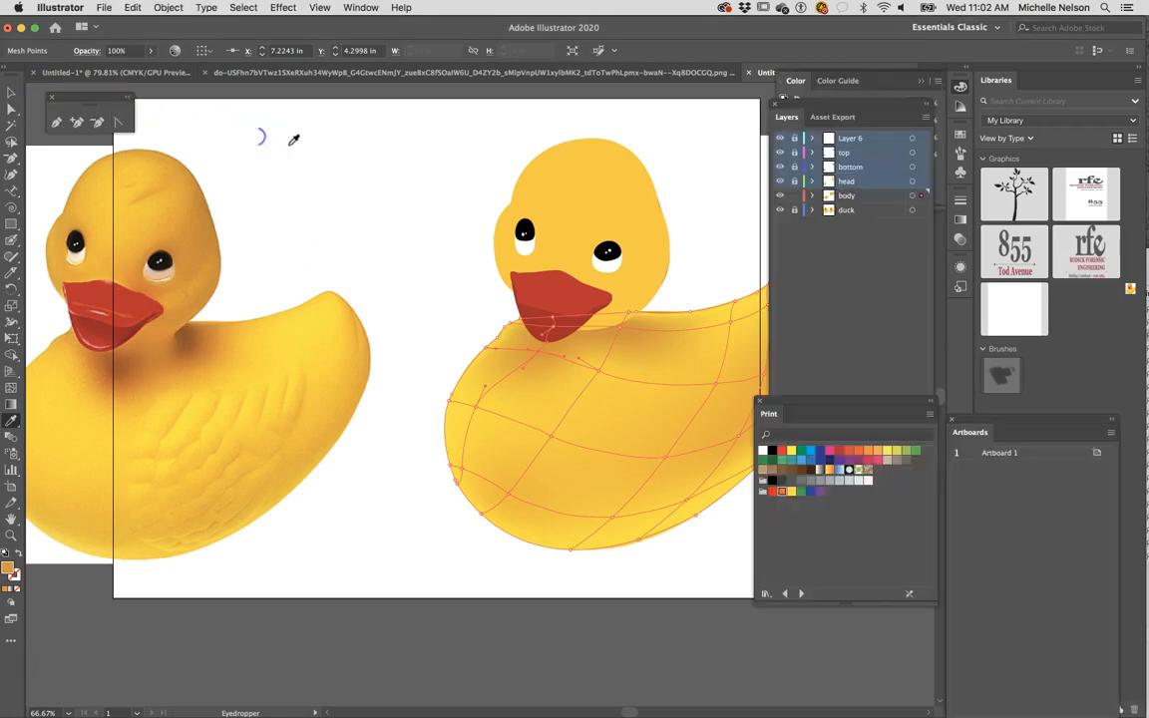
left_click(11, 94)
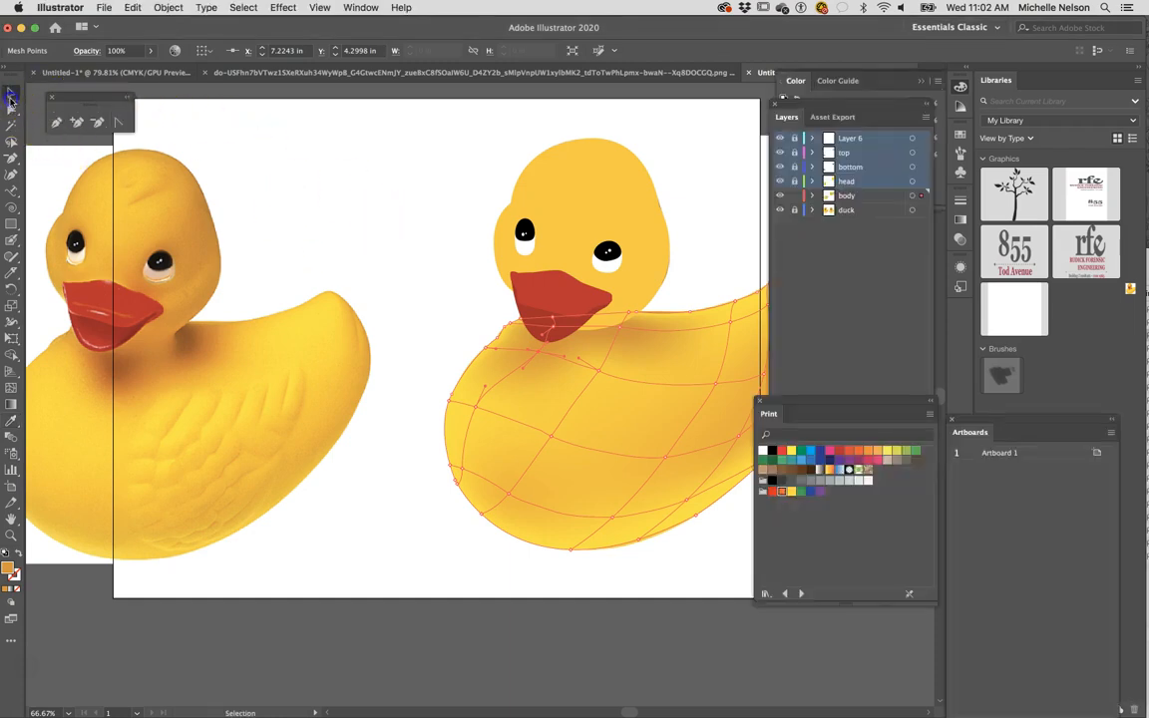
left_click(385, 217)
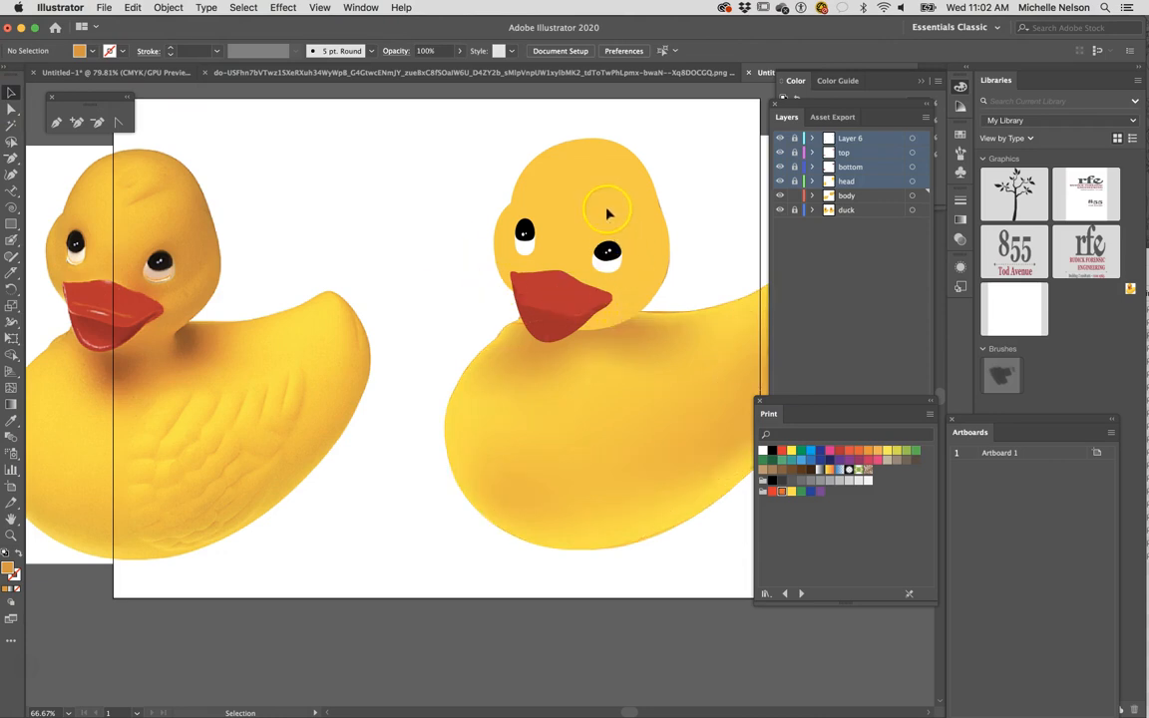
left_click(795, 195)
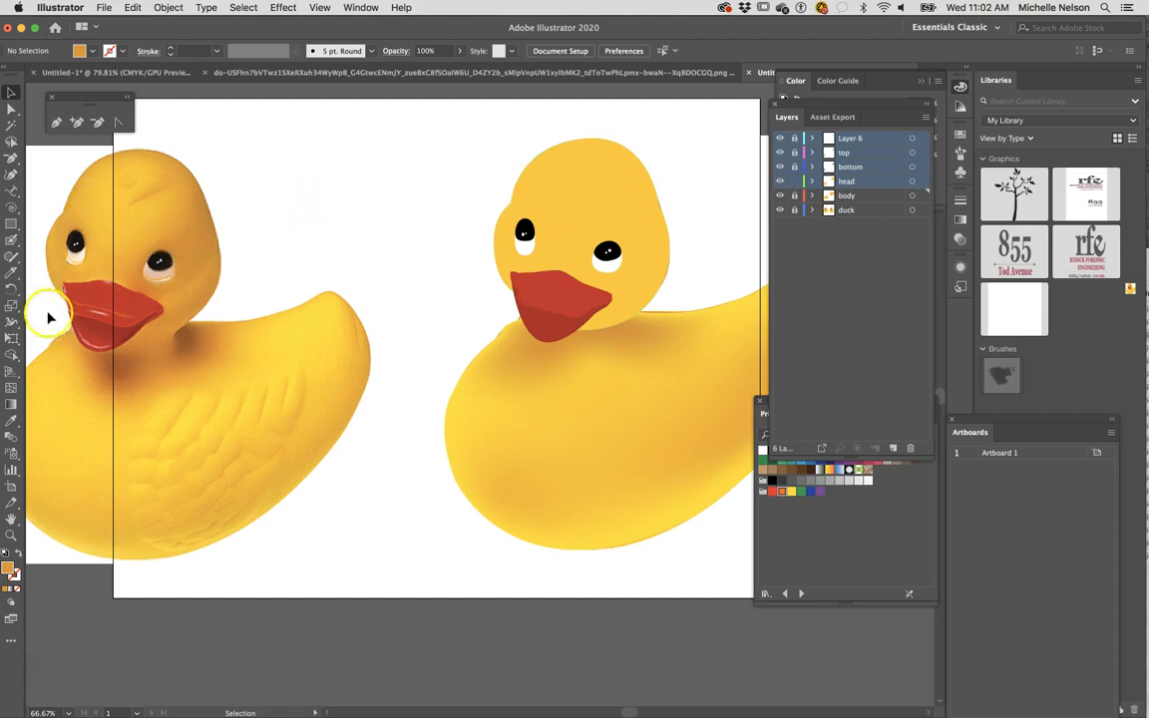
- Fill the traced duck's head with a flat orange sampled from the reference duck's head
left_click(592, 206)
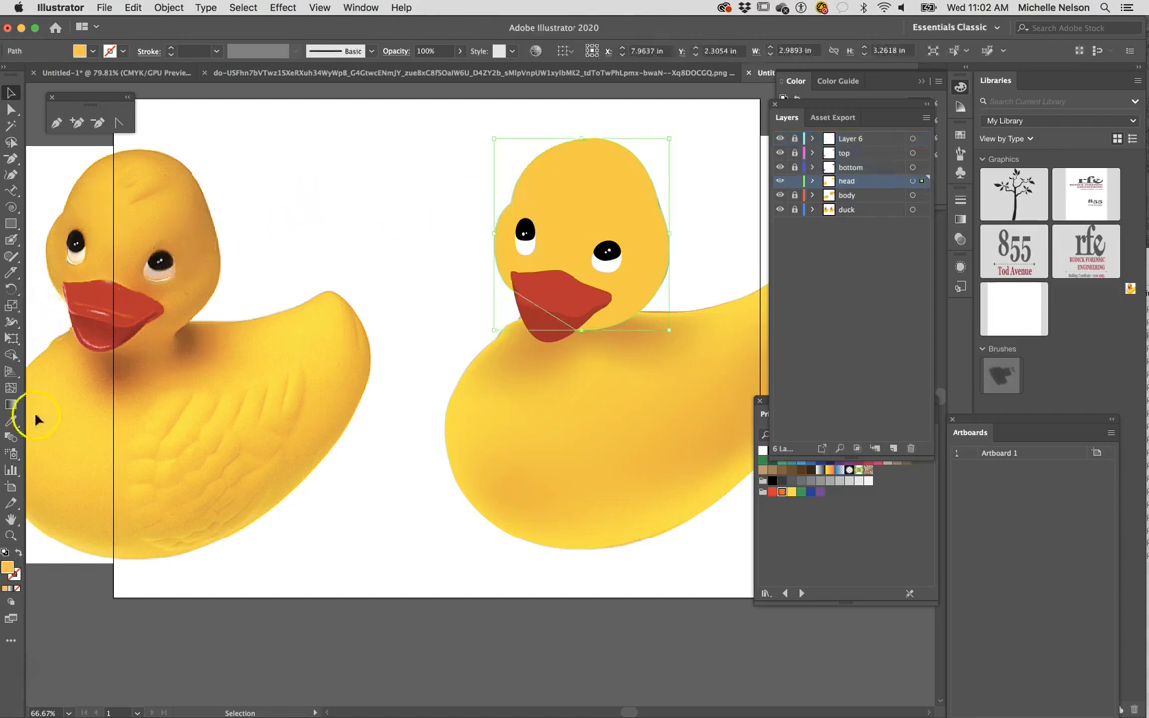
left_click(10, 420)
left_click(89, 180)
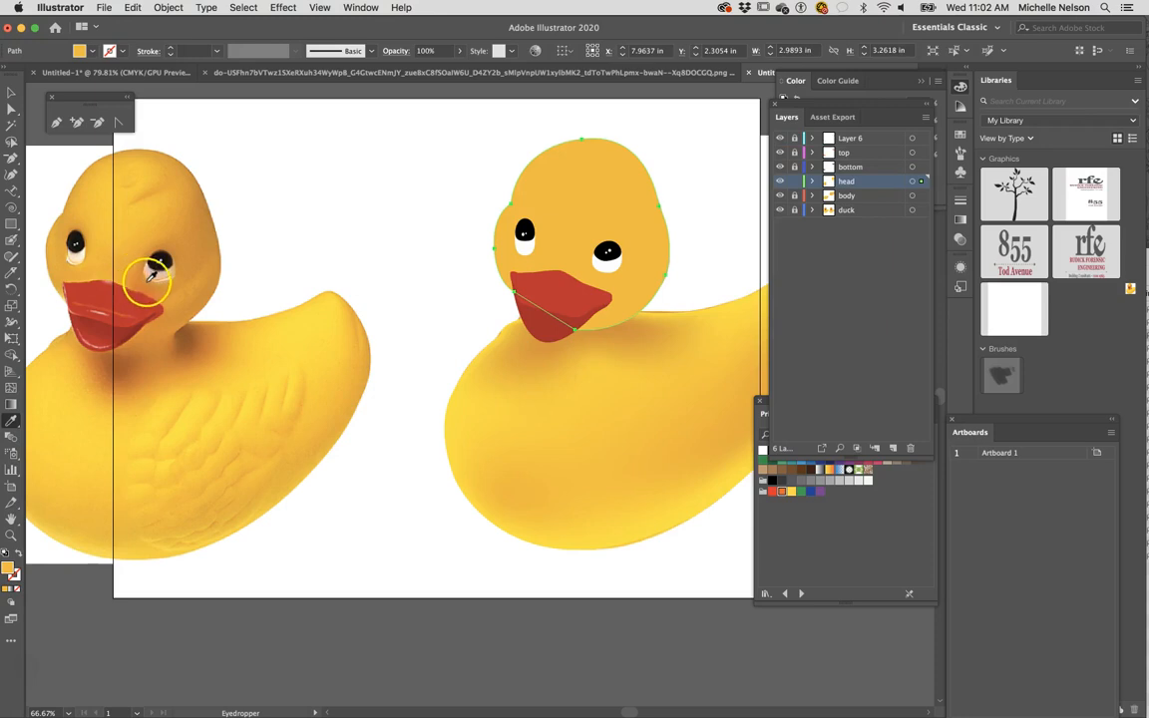
left_click(190, 262)
left_click(176, 218)
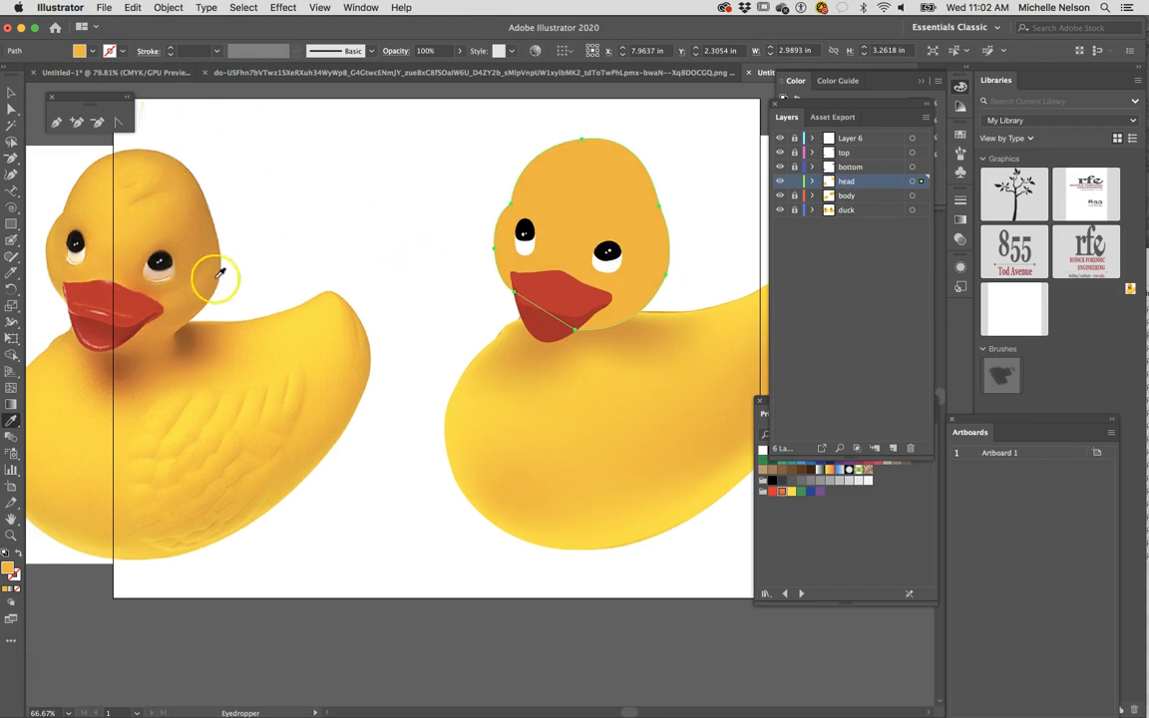
left_click(11, 93)
left_click(315, 259)
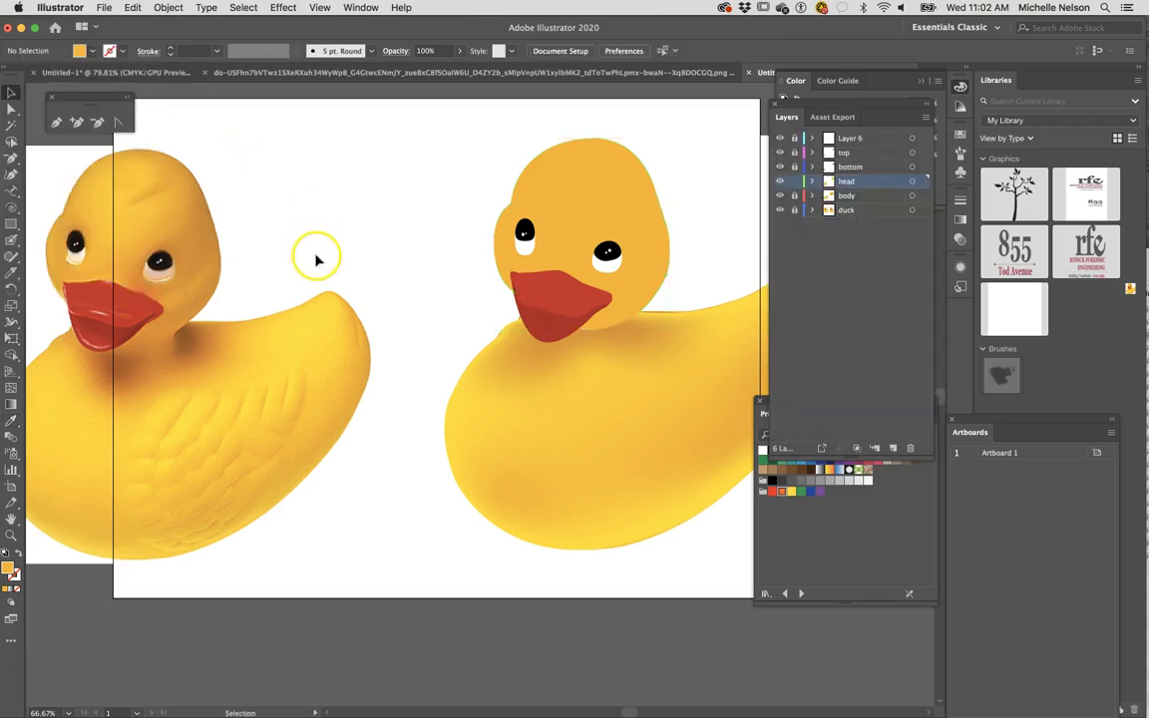
- Try a bright yellow mesh point on the forehead in a colour sampled from the reference duck, and undo it
scroll(449, 283, "right", 3)
scroll(449, 283, "down", 1)
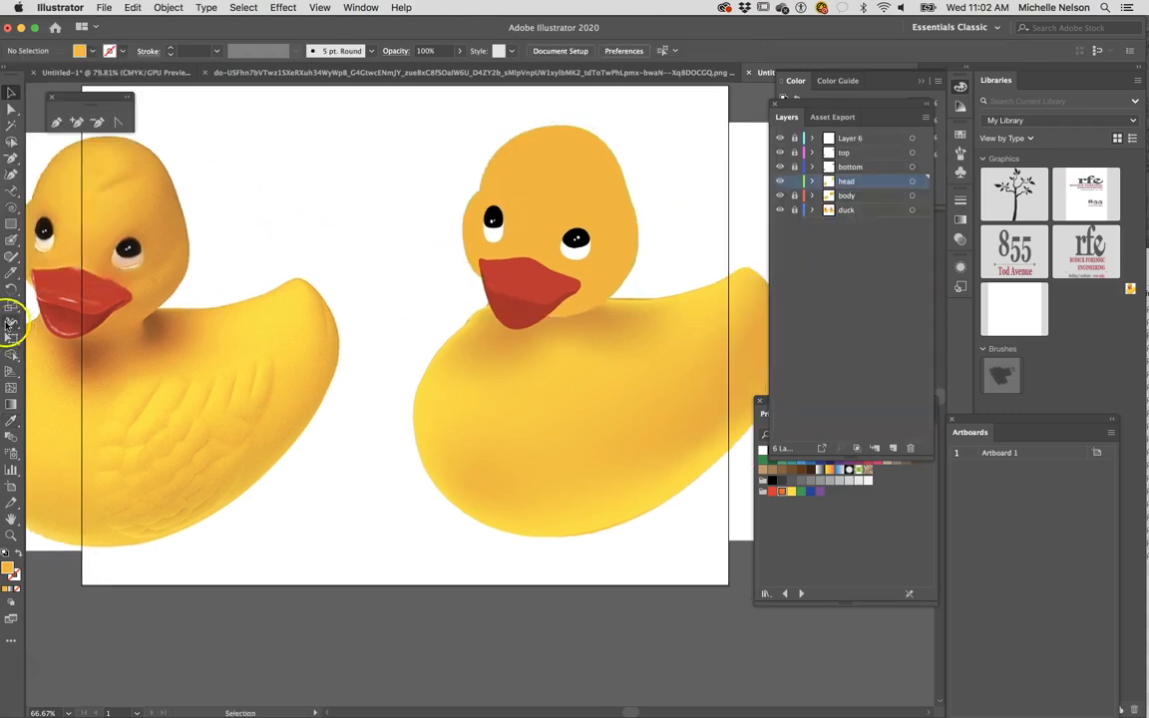
left_click(11, 420)
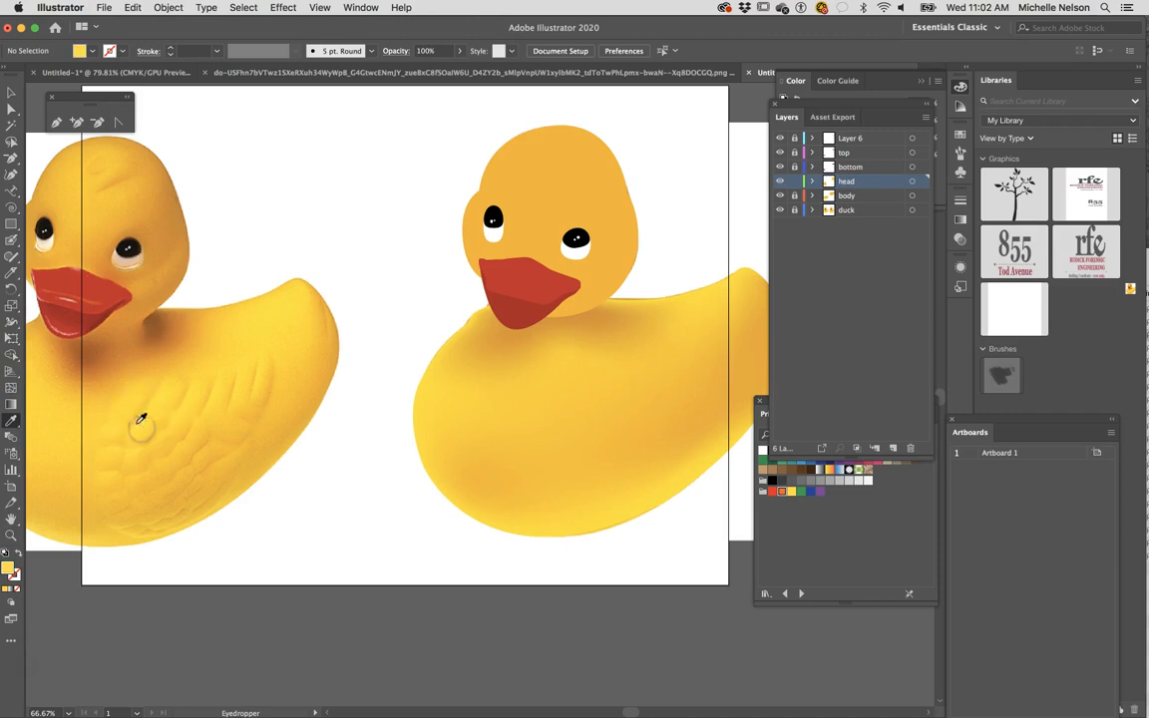
left_click(11, 393)
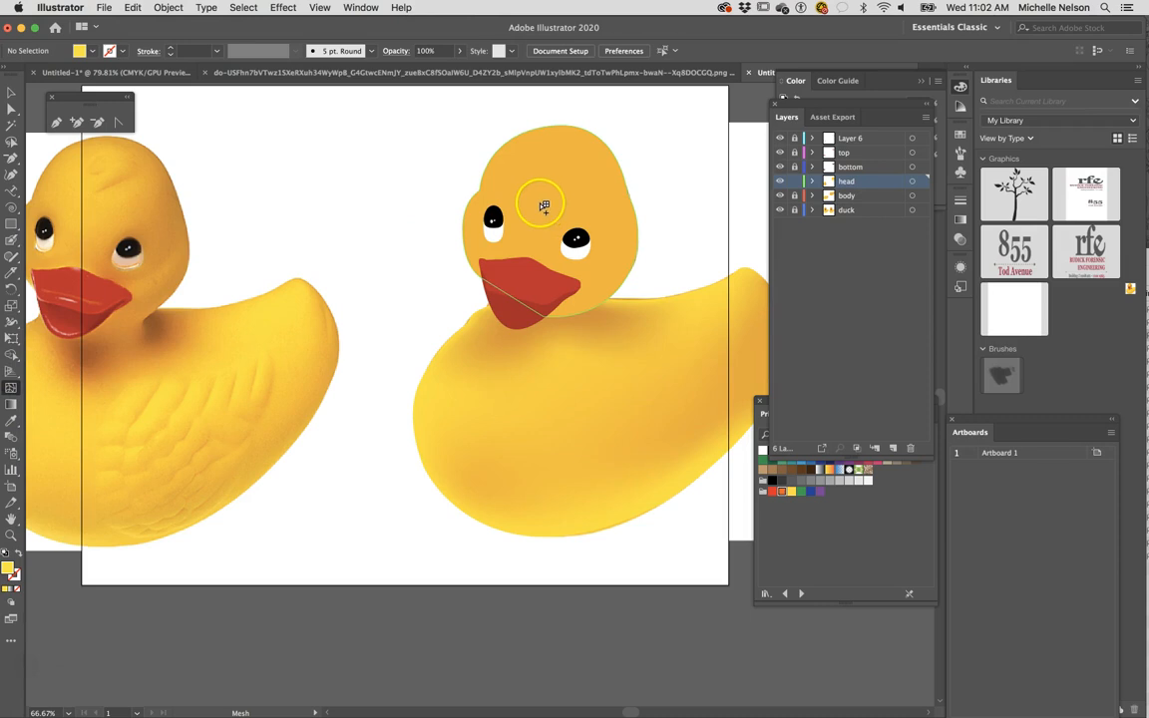
left_click(543, 202)
left_click(13, 95)
left_click(406, 309)
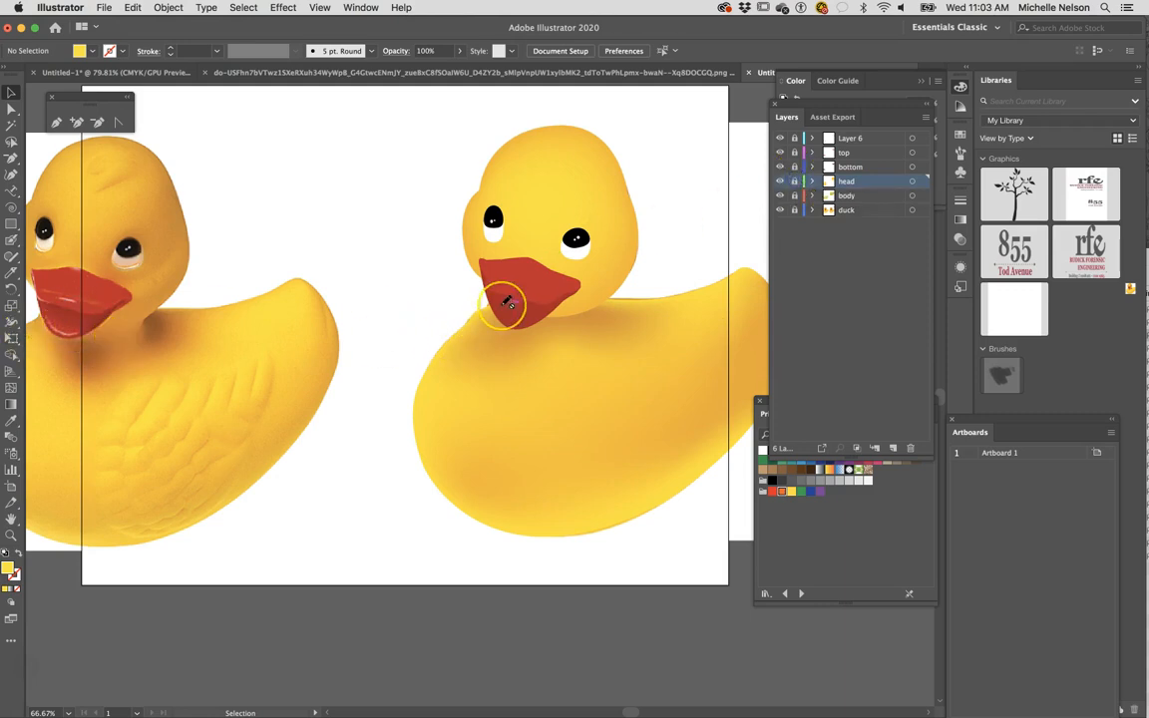
key("super+z")
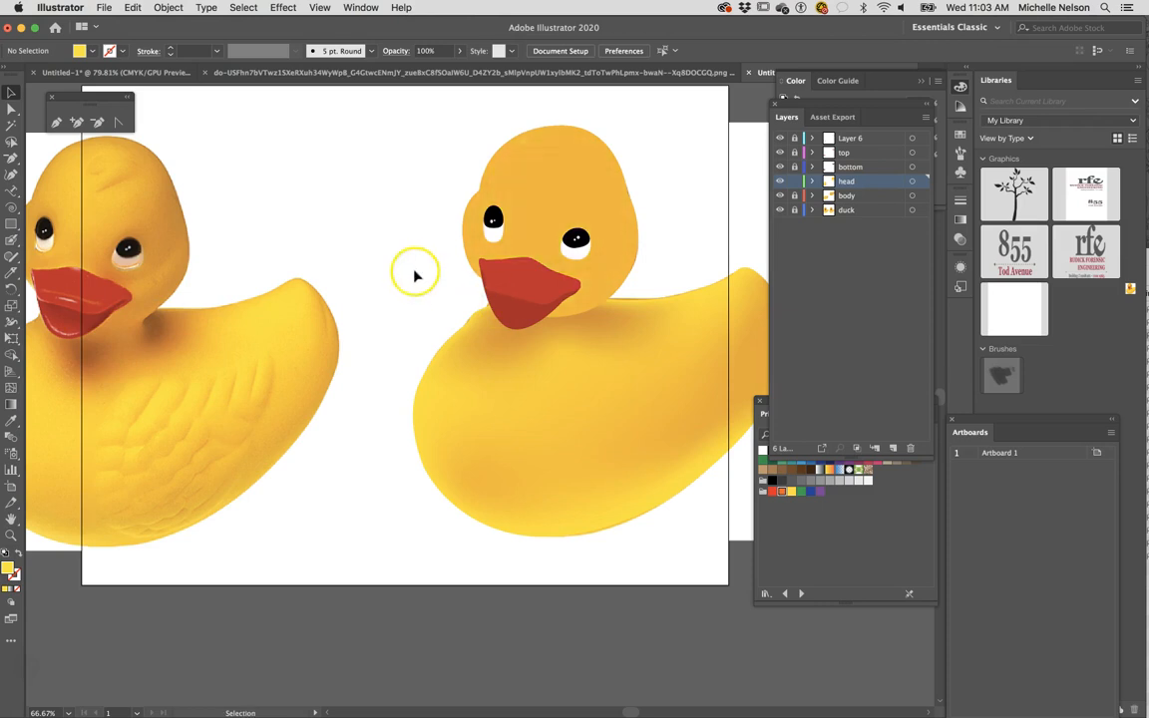
- Sample a golden yellow from the reference duck and add a mesh point in that colour on the forehead at about X 7.88 in, Y 1.96 in
left_click(10, 420)
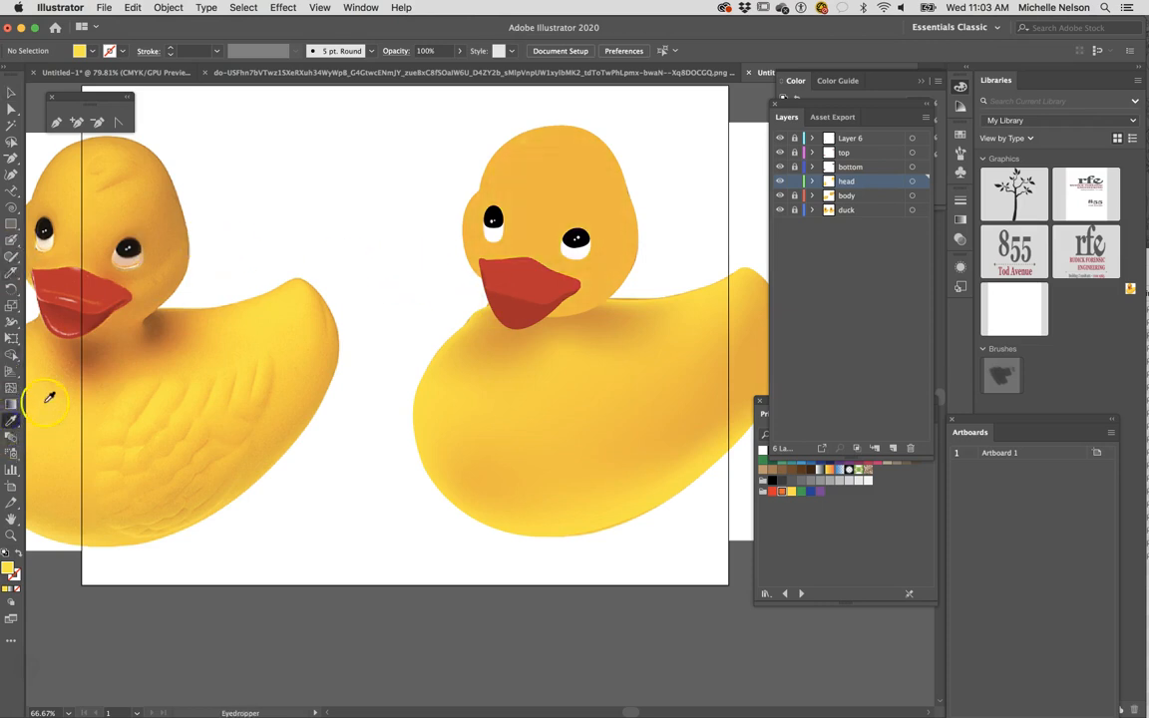
left_click(10, 388)
left_click(545, 199)
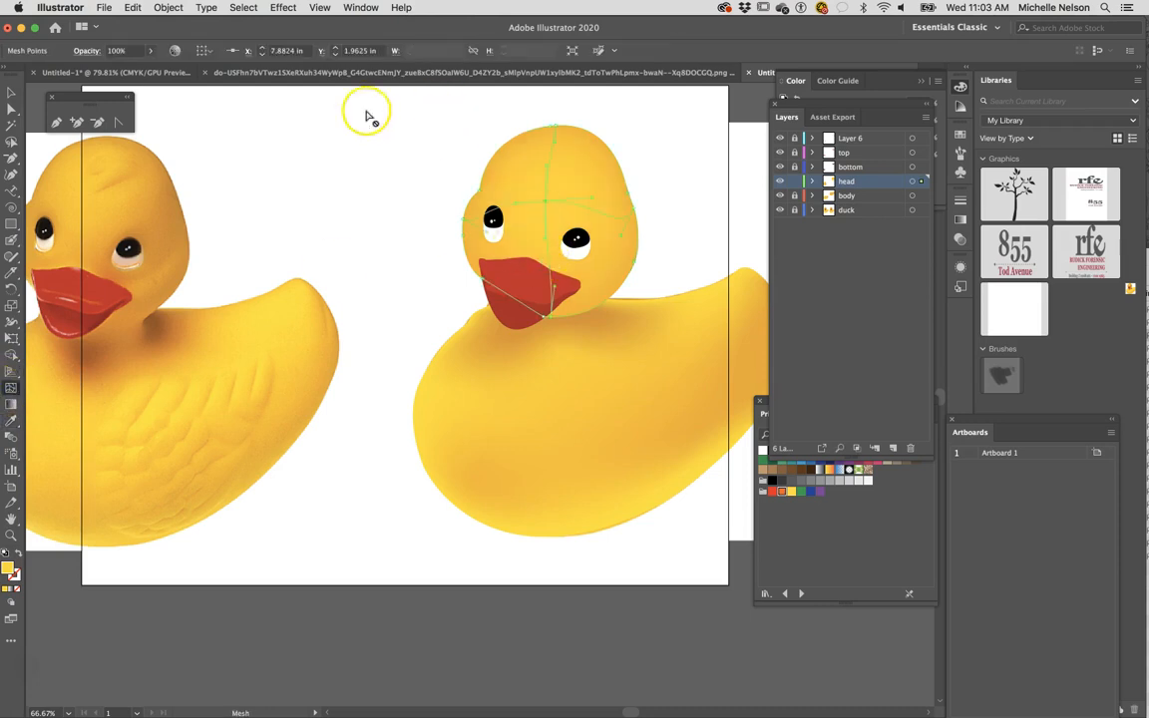
- Deselect the head mesh, lock the head layer and unlock the bottom layer
left_click(9, 91)
left_click(398, 211)
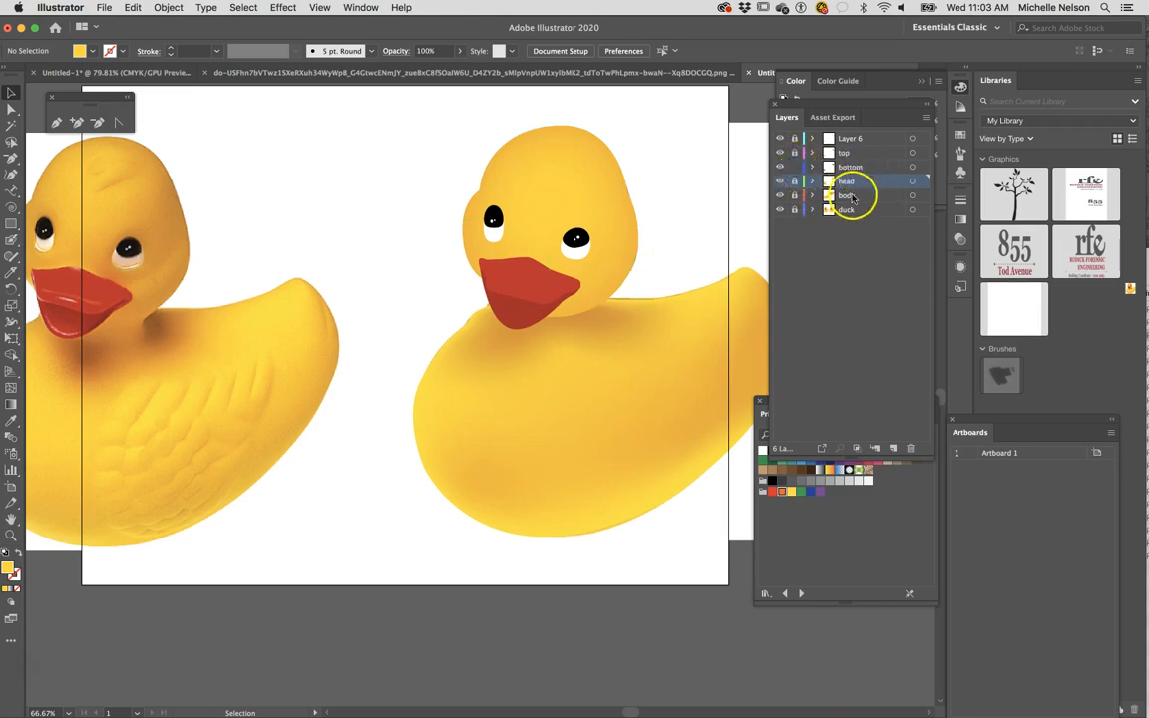
left_click(371, 434)
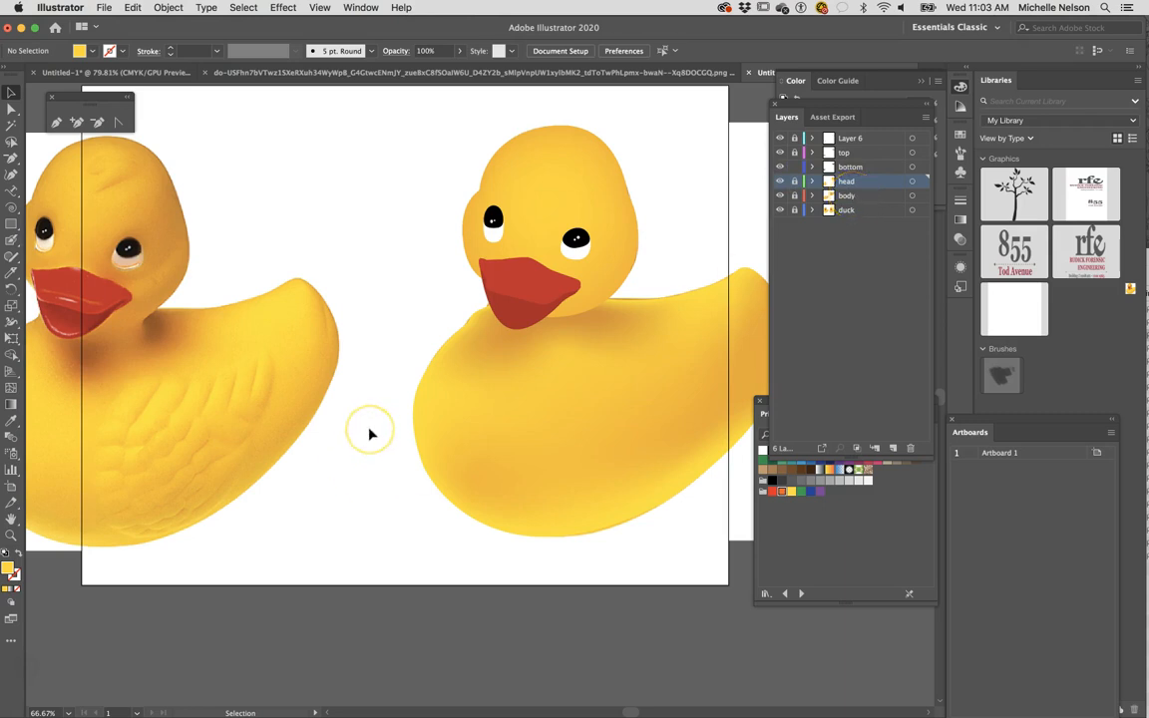
- Sample the pale pink highlight along the lower edge of the reference duck's beak
key("super+equal")
key("super+equal")
key("super+equal")
key("space")
left_click_drag(214, 493, 1146, 542)
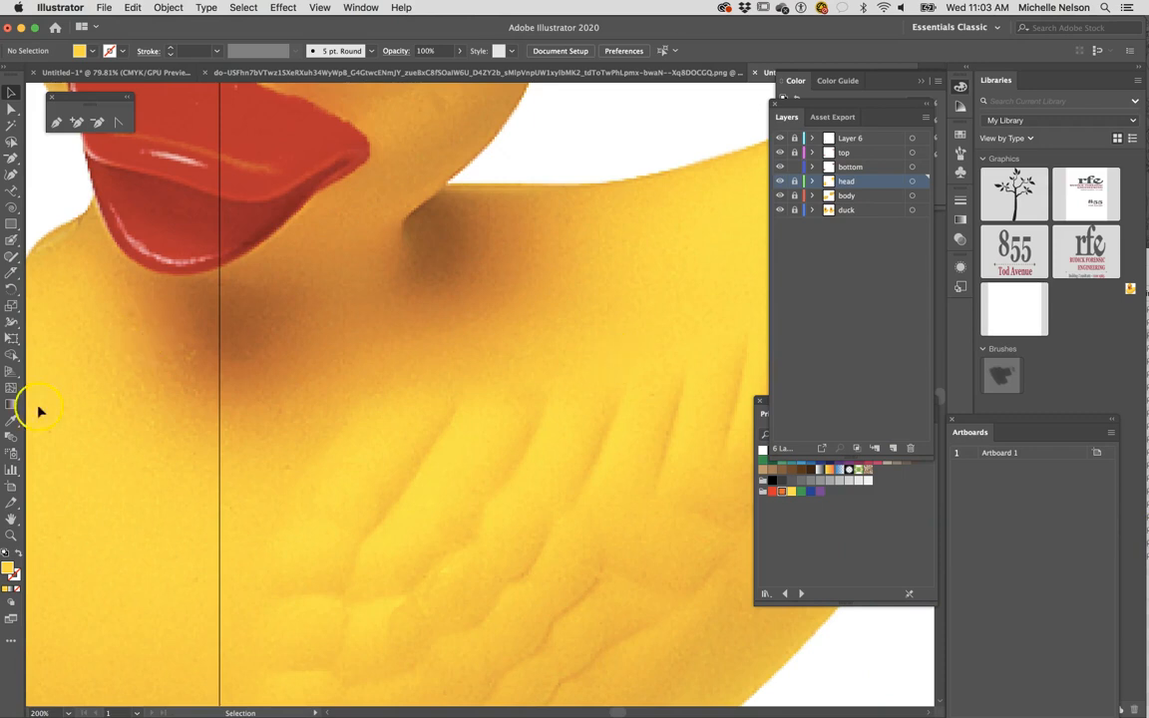
left_click(143, 251)
- Add a pale pink mesh point near the tip of the traced lower beak at about X 7.31 in, Y 4.04 in
scroll(464, 400, "right", 5)
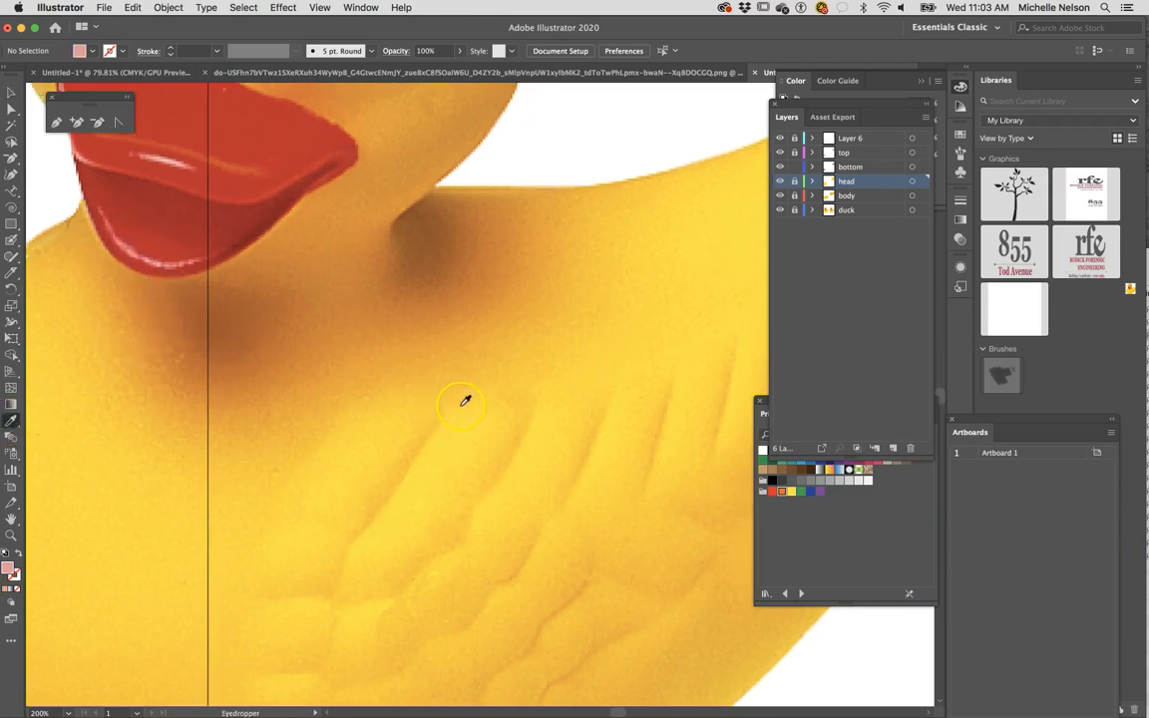
scroll(463, 400, "right", 10)
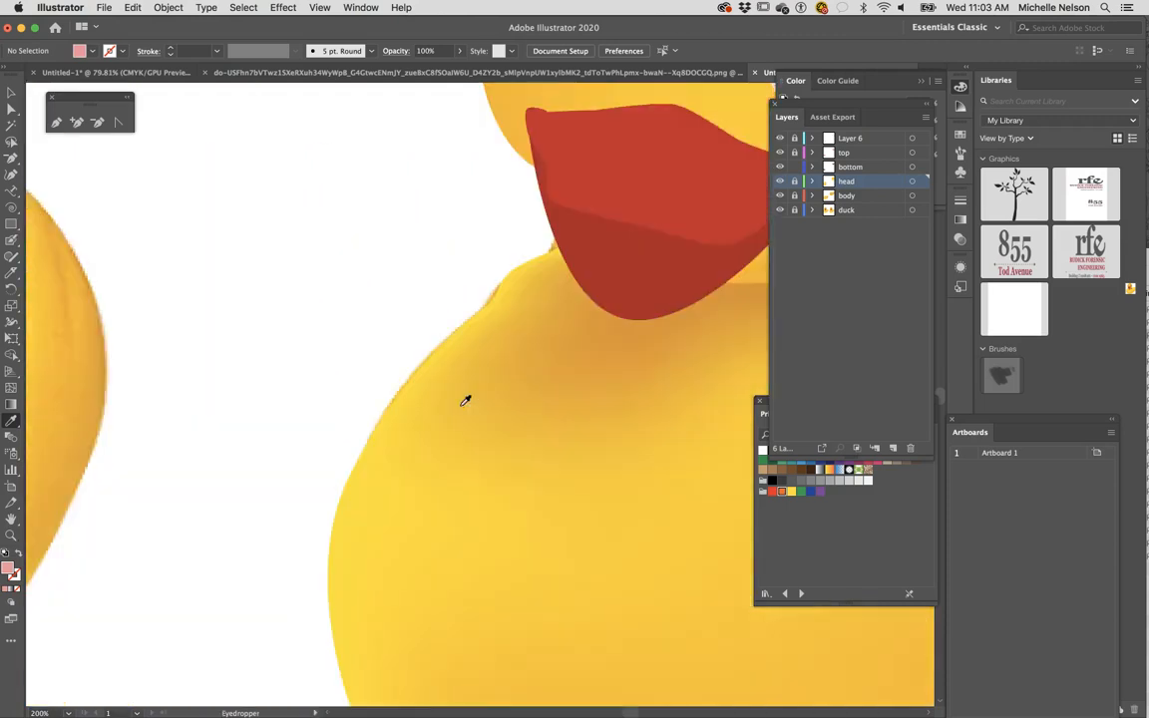
scroll(465, 400, "up", 2)
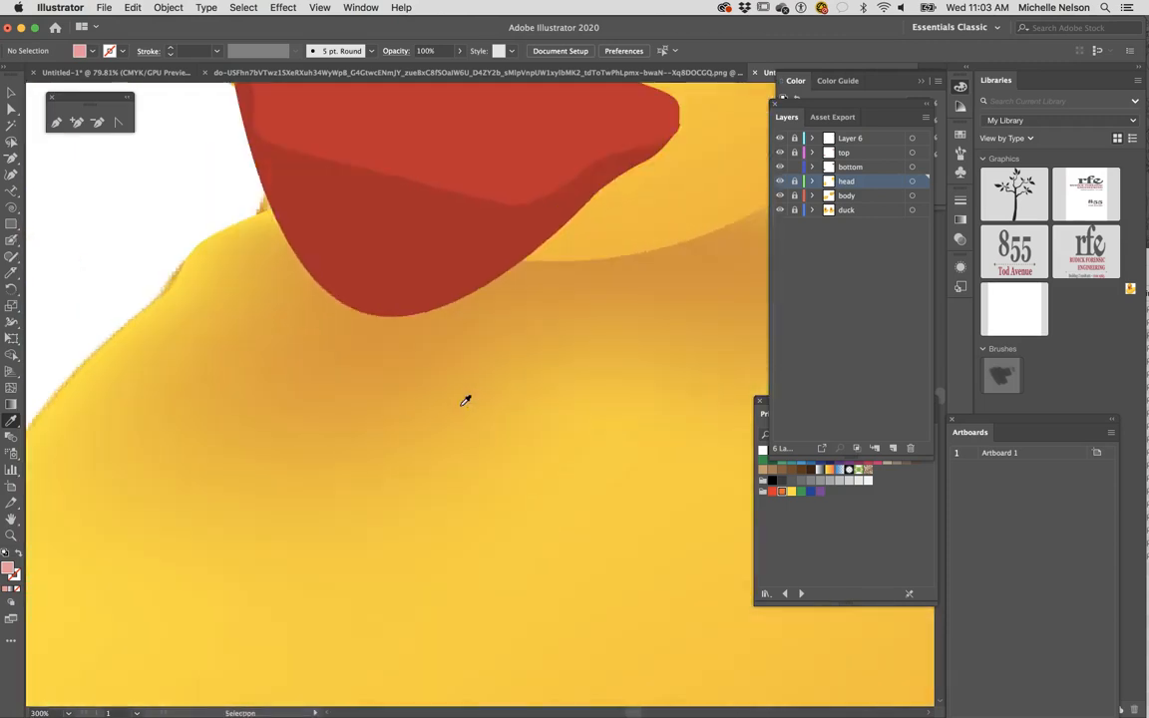
scroll(475, 390, "up", 3)
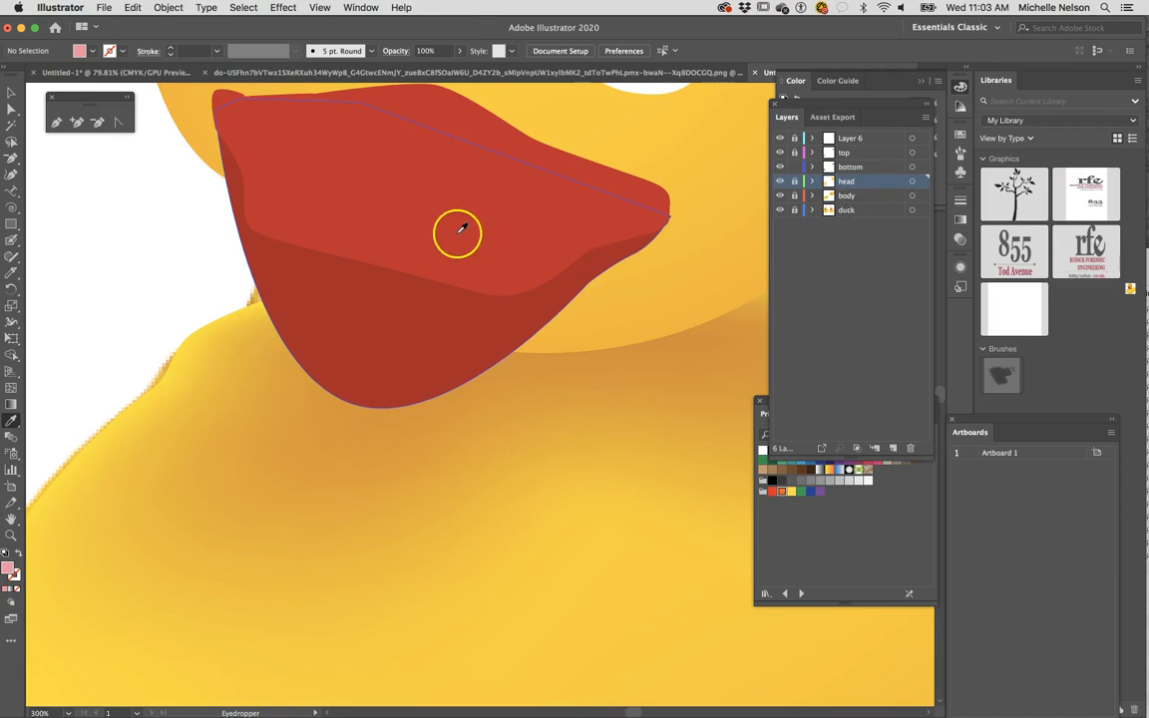
left_click(12, 391)
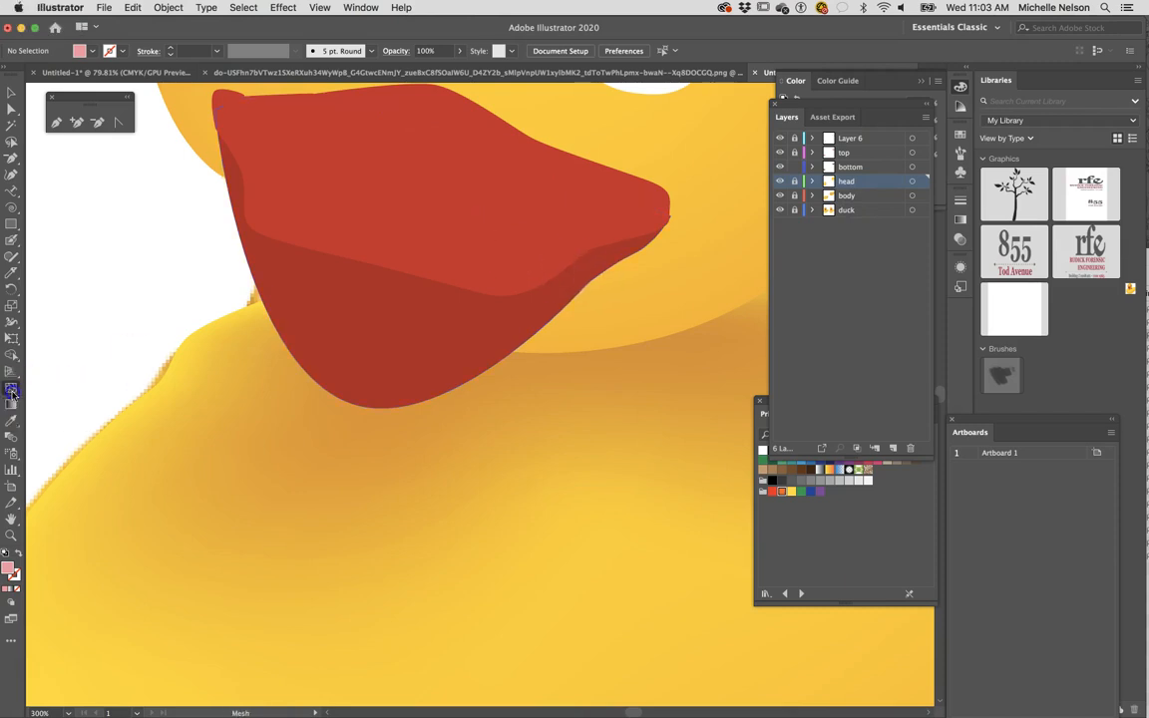
left_click(361, 381)
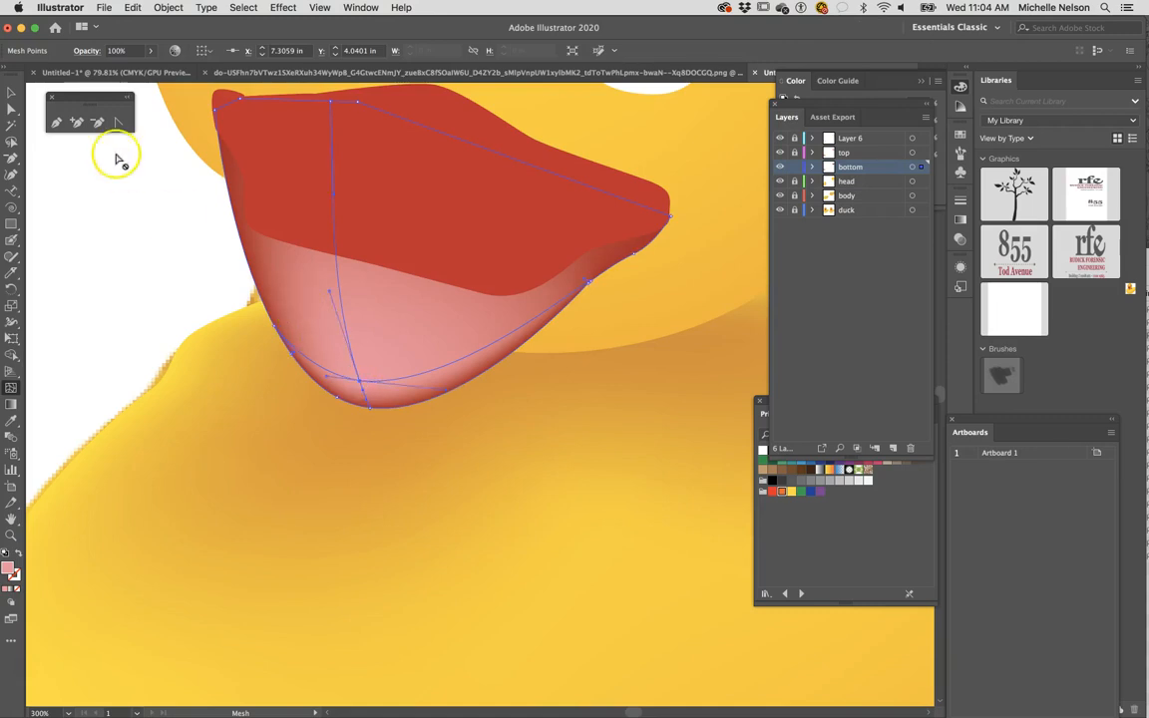
- Try to adjust the pink mesh point near the lower beak's tip, and undo the change
left_click(362, 383)
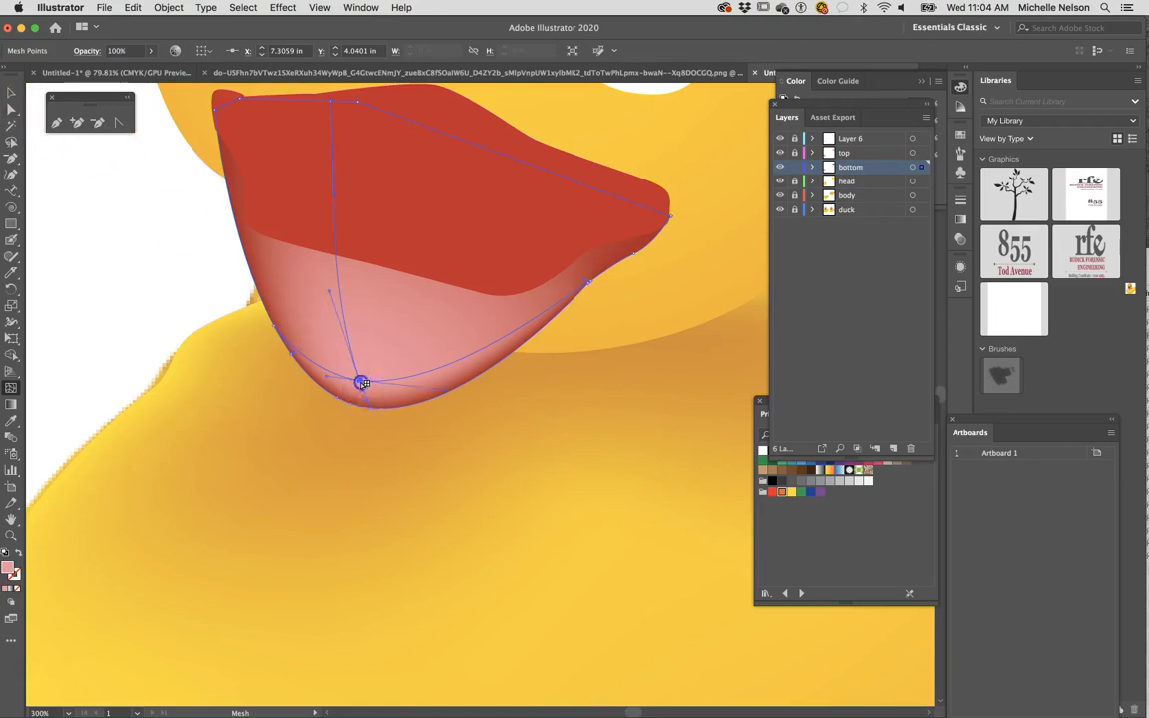
left_click_drag(365, 388, 369, 391)
key("super+z")
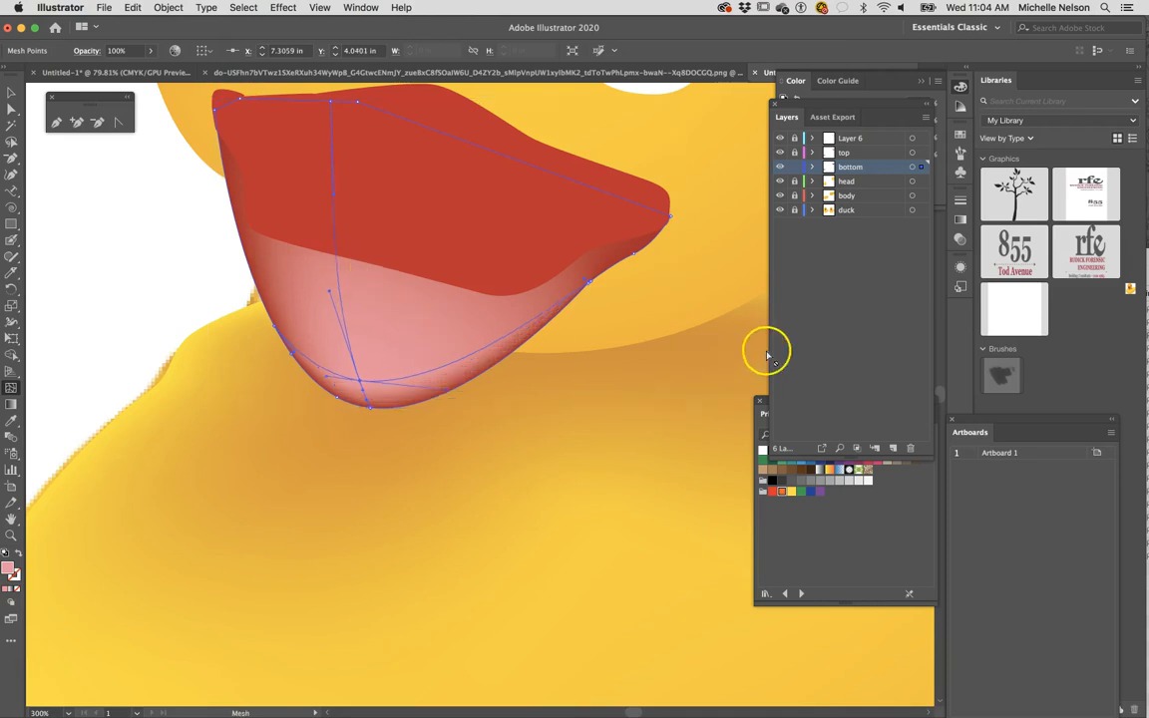
- Examine the beak's mesh lines in Outline view and return to the colour preview
scroll(559, 150, "right", 2)
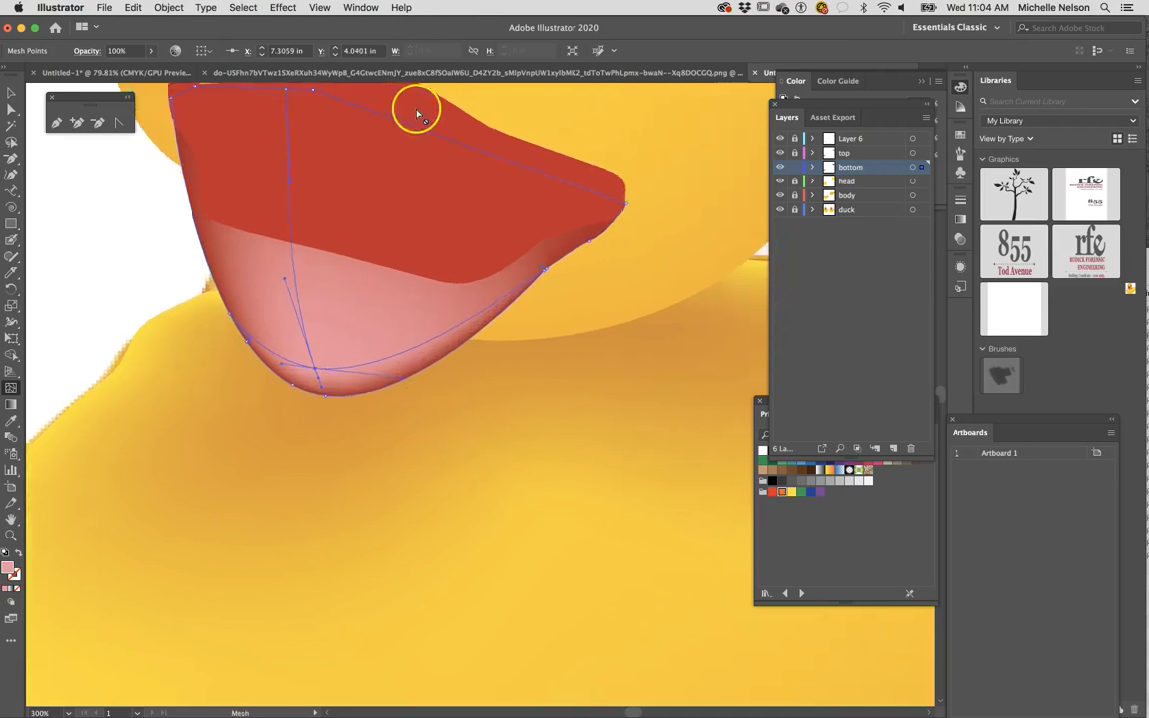
left_click(316, 7)
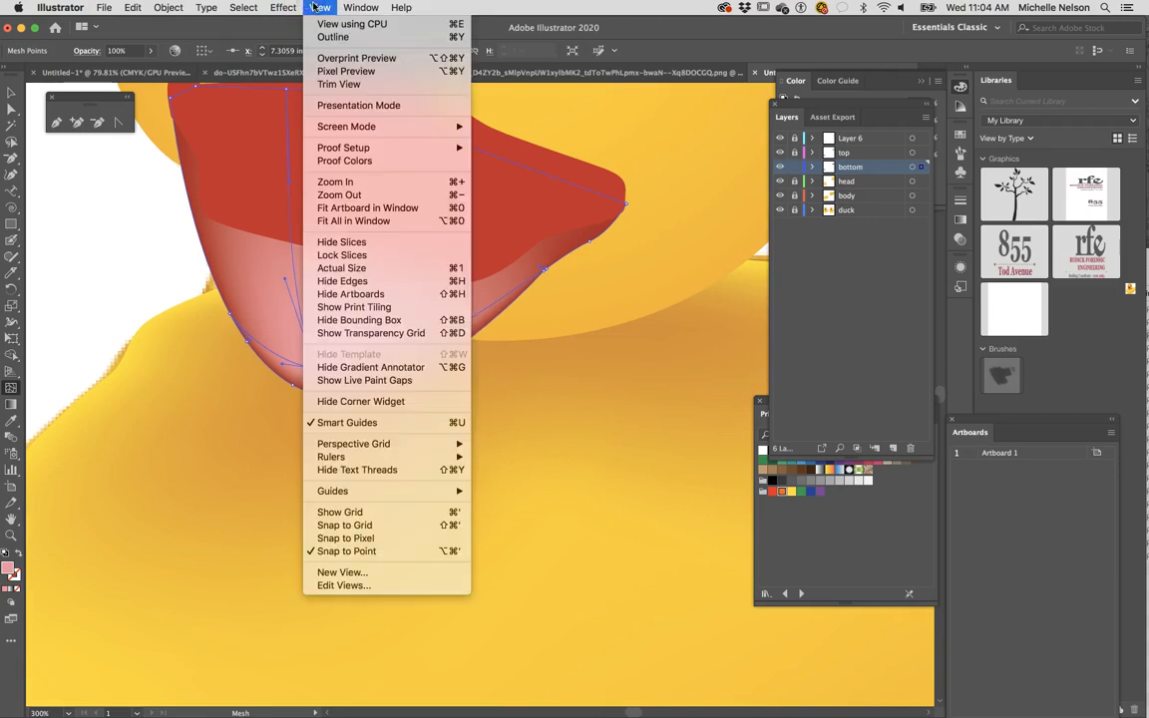
left_click(324, 37)
left_click(291, 133)
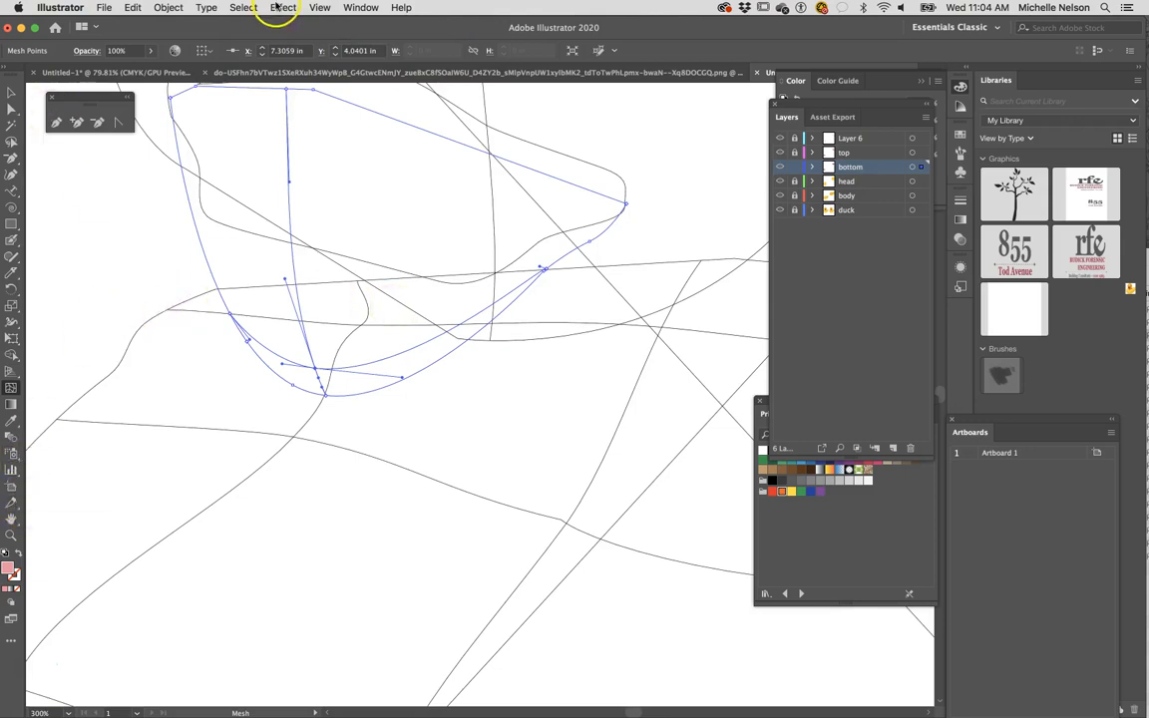
left_click(319, 7)
left_click(325, 37)
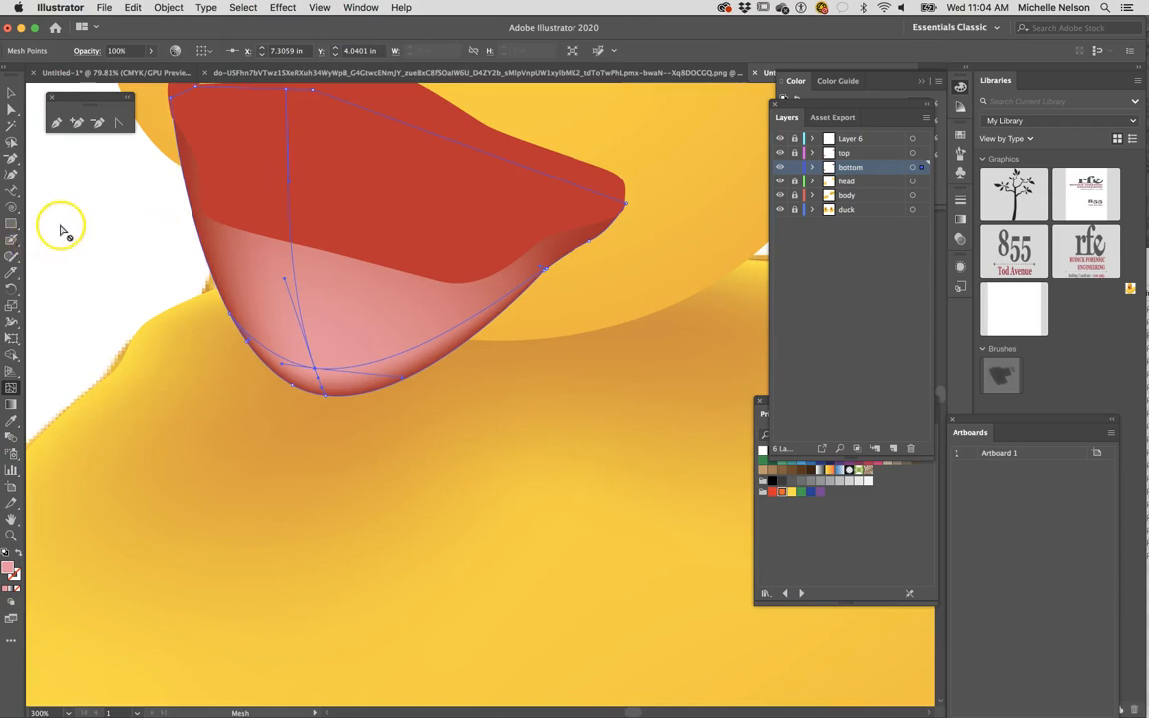
- Recolour the selected lower-beak mesh point with the dark red sampled from the side edge of the traced beak
left_click(11, 435)
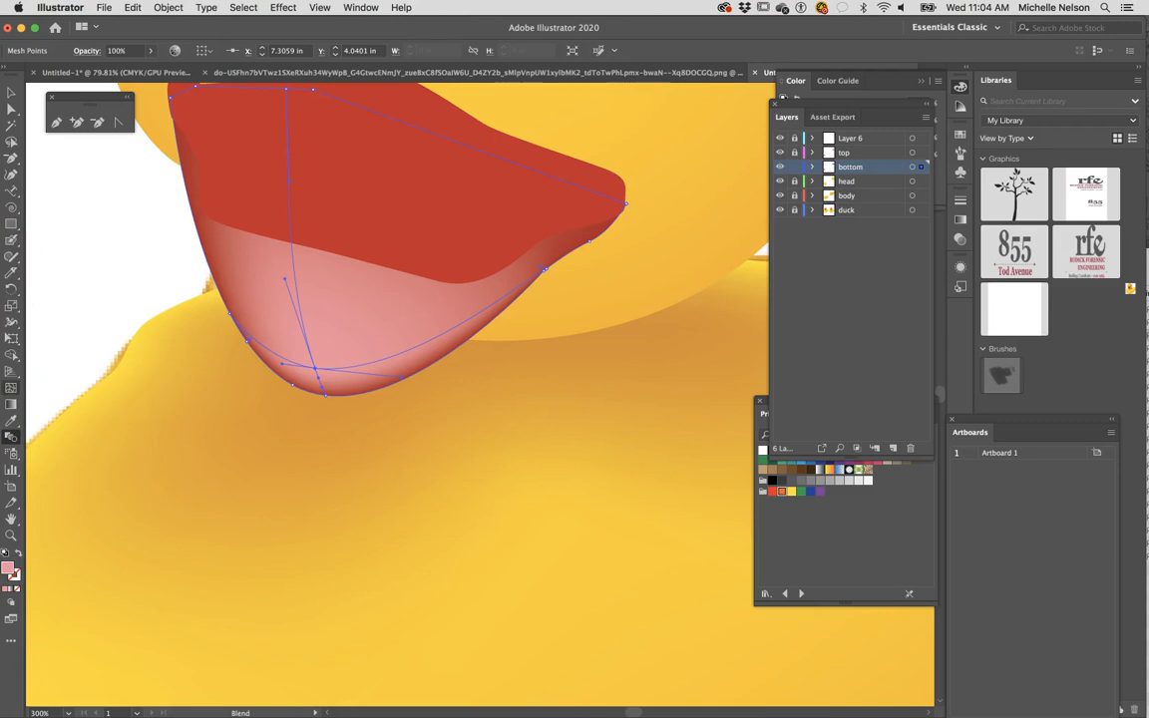
left_click(11, 419)
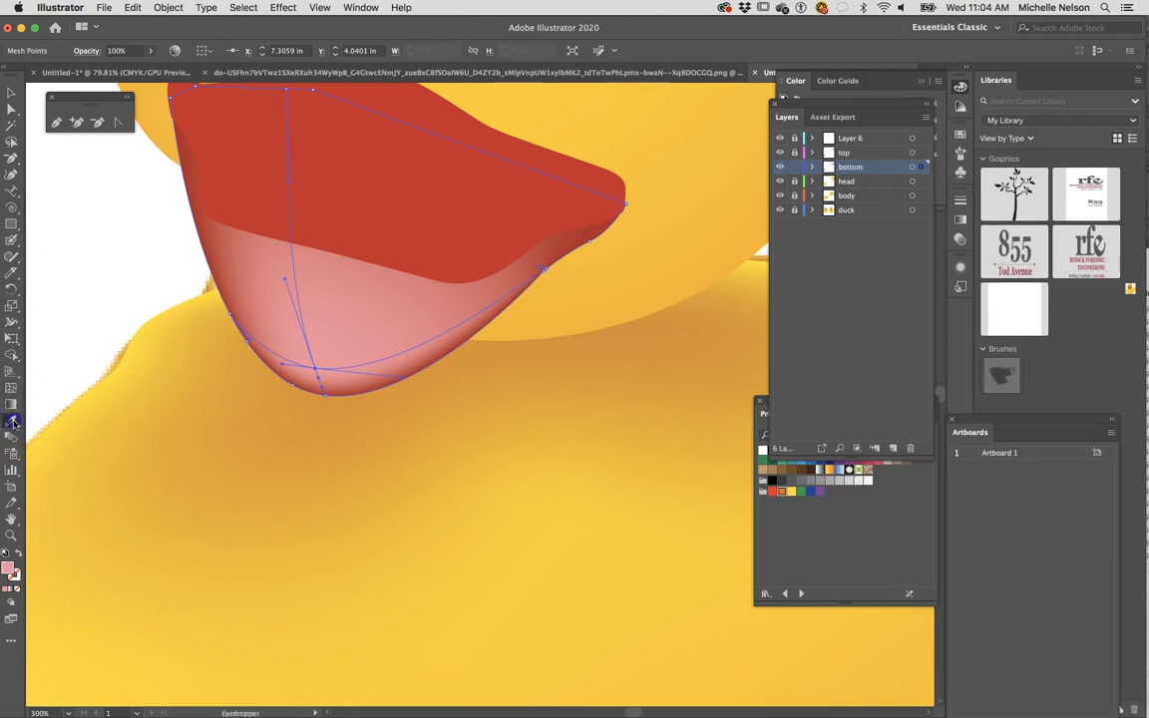
left_click(183, 134)
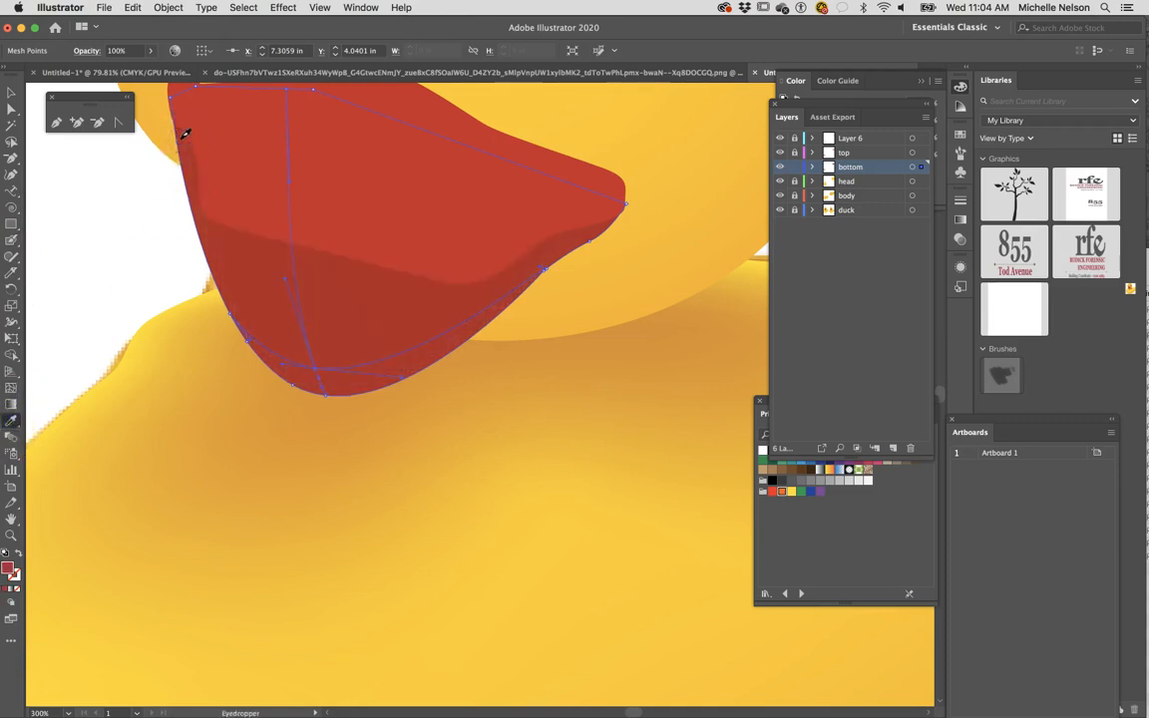
- Undo the last recolour of the lower-beak mesh point, deselect the mesh and sample the red near the traced beak's side edge as the fill colour
key("super+z")
left_click(11, 93)
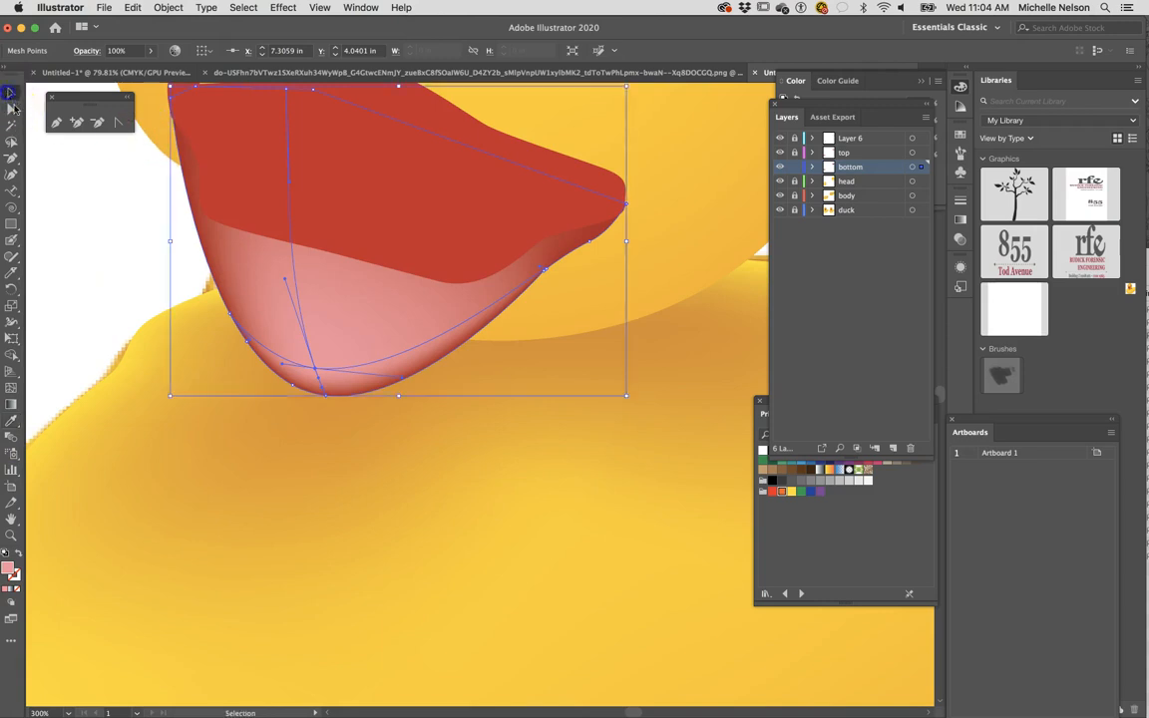
left_click(58, 224)
left_click(12, 419)
left_click(181, 135)
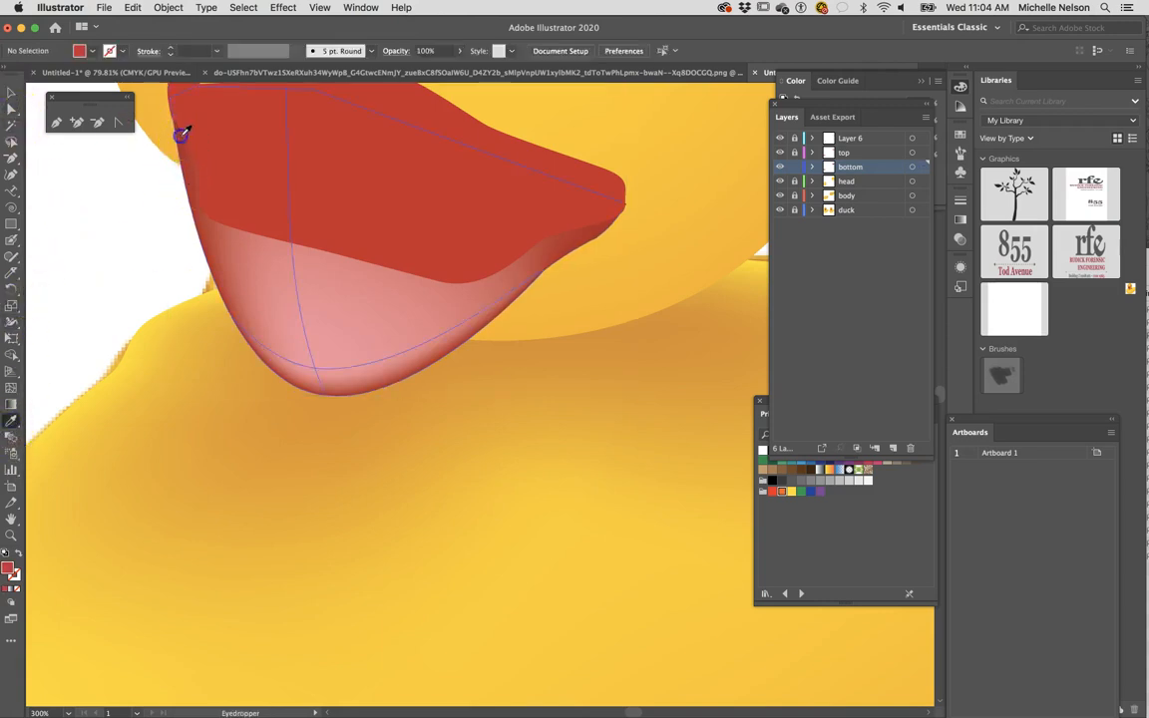
- In Outline view, add red mesh points above and beside the pink point, at about X 7.30, Y 4.01 in and X 7.60, Y 3.99 in
left_click(319, 7)
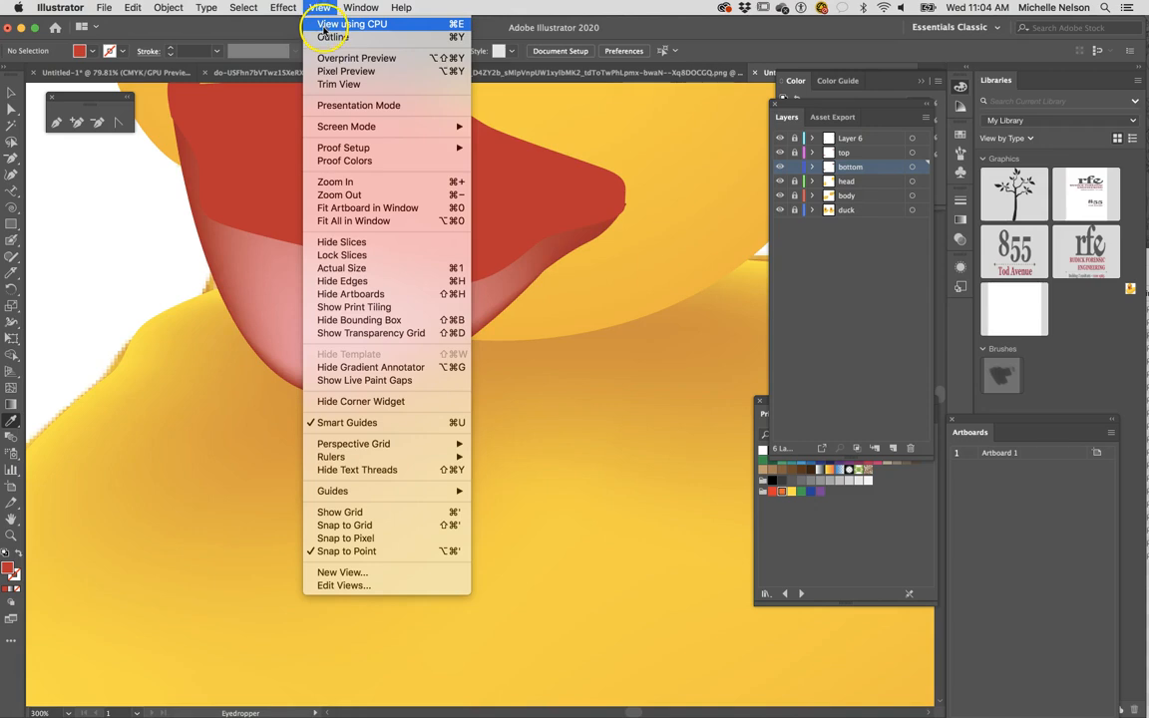
left_click(329, 36)
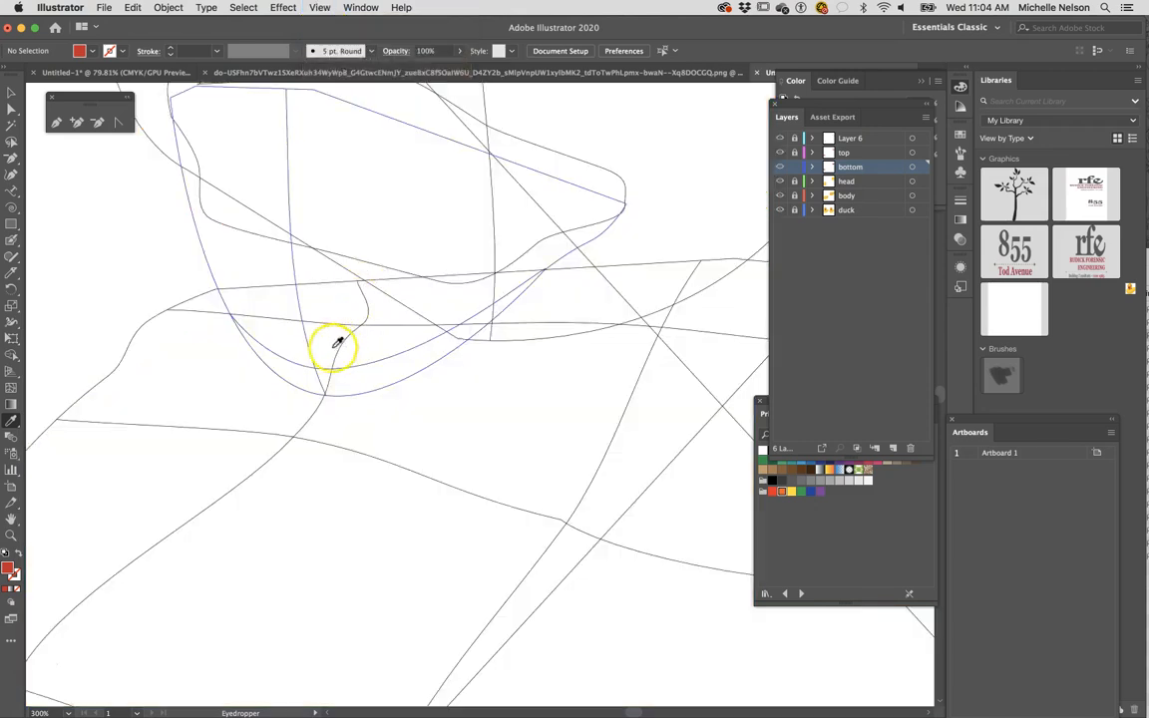
left_click(11, 388)
left_click_drag(324, 393, 390, 357)
right_click(389, 356)
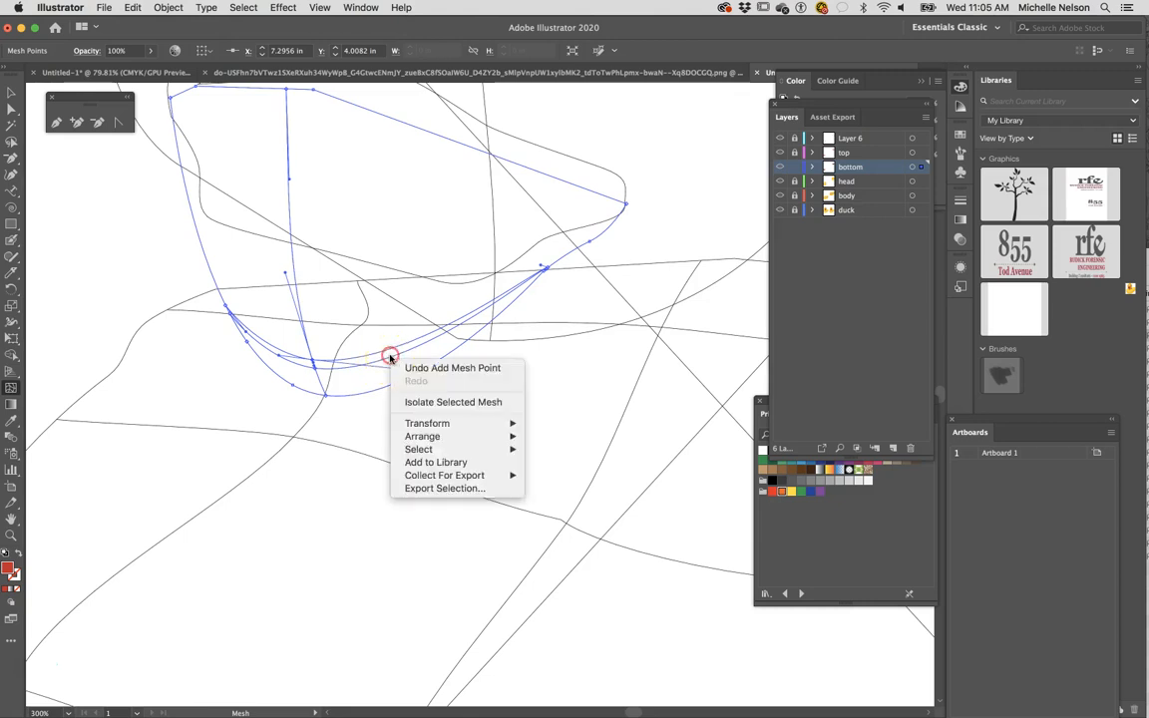
left_click(390, 360)
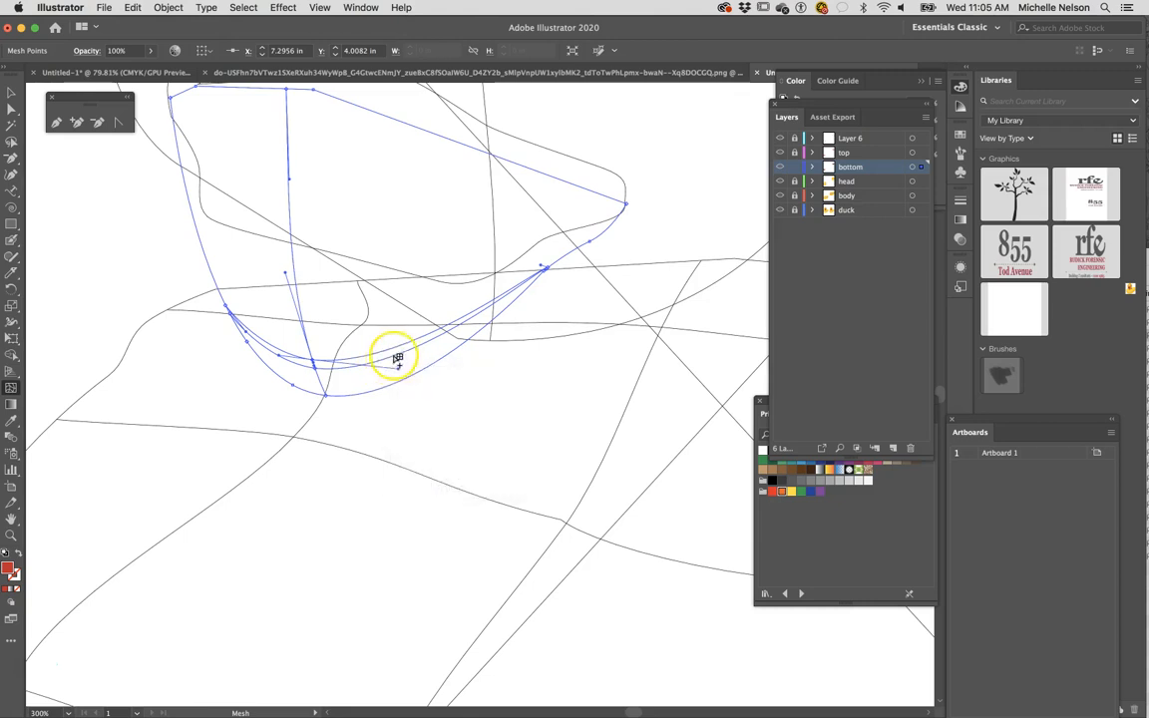
left_click(394, 357)
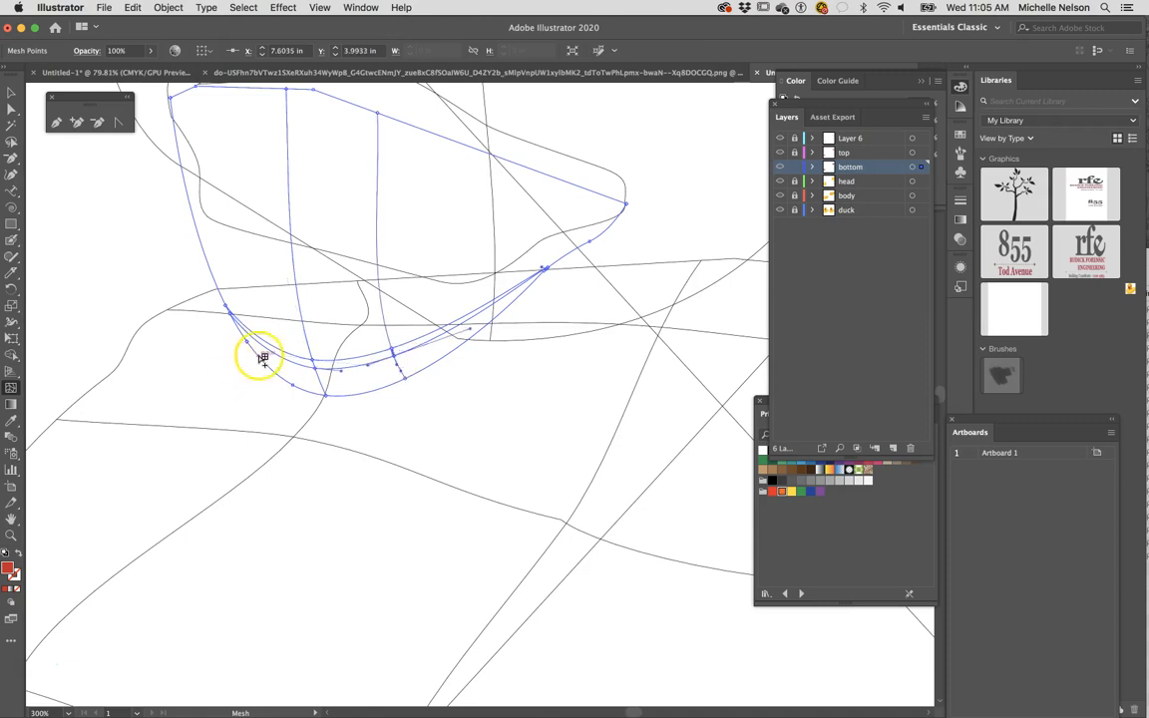
- Add red mesh points on the highlight's other side and below it at about X 7.32 in, Y 4.07 in, and return to the colour preview
left_click(260, 341)
left_click(312, 372)
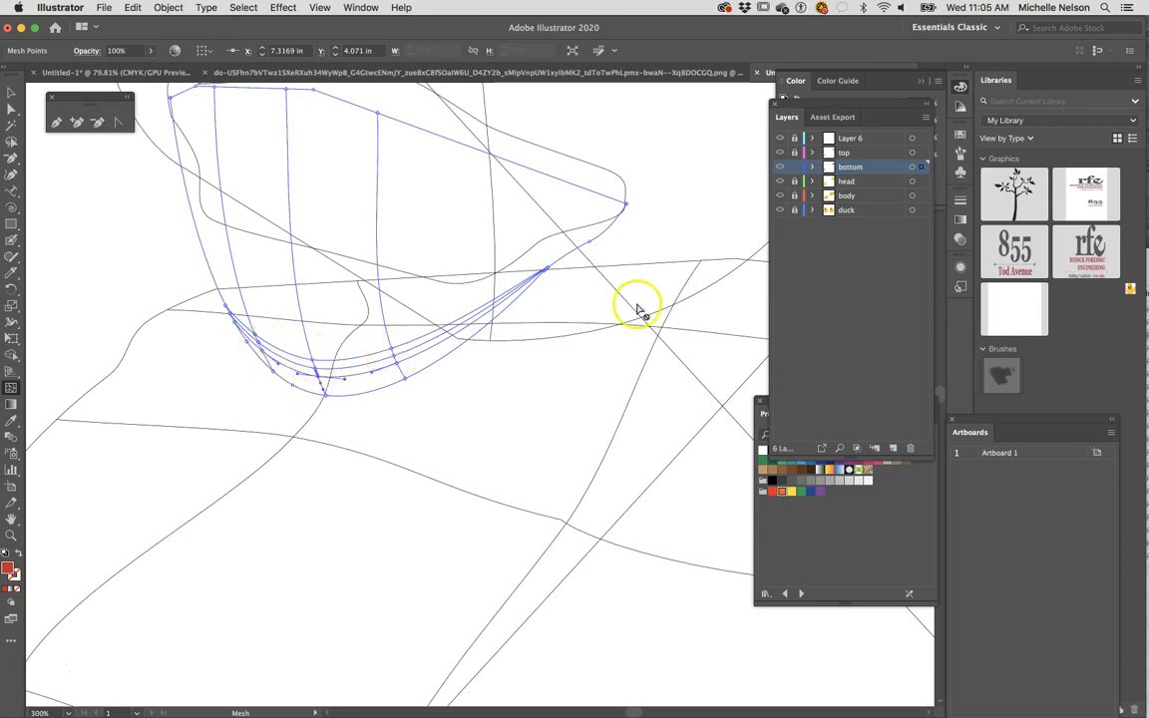
left_click(320, 7)
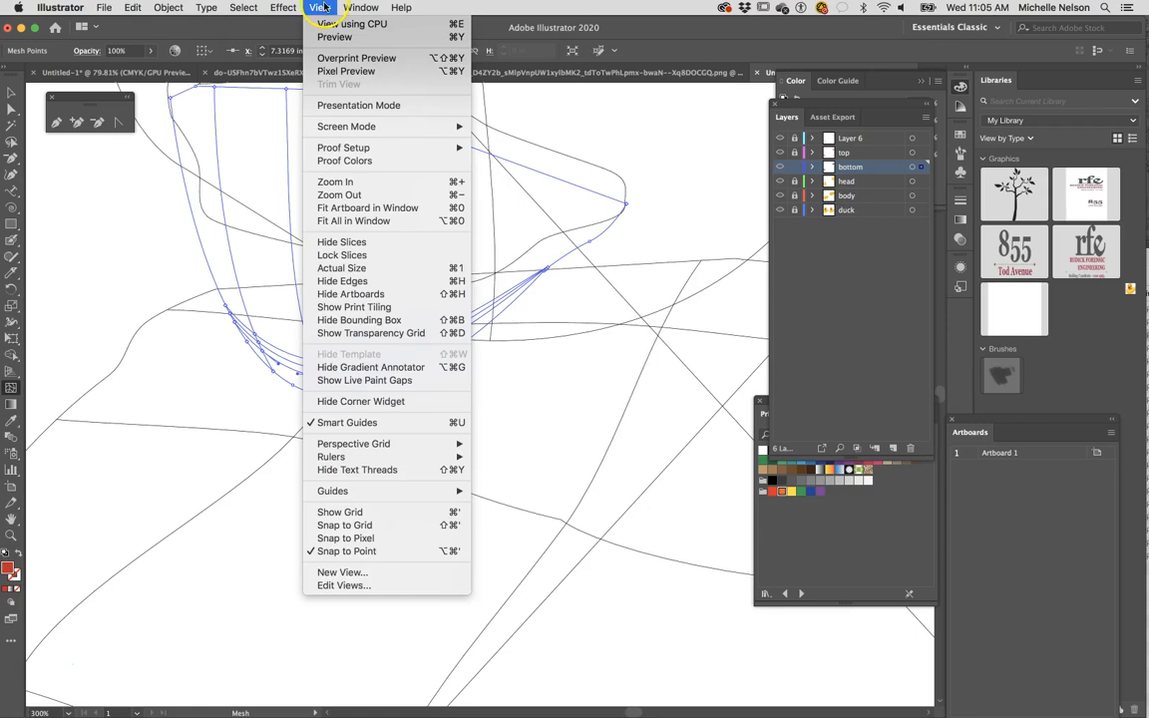
left_click(321, 36)
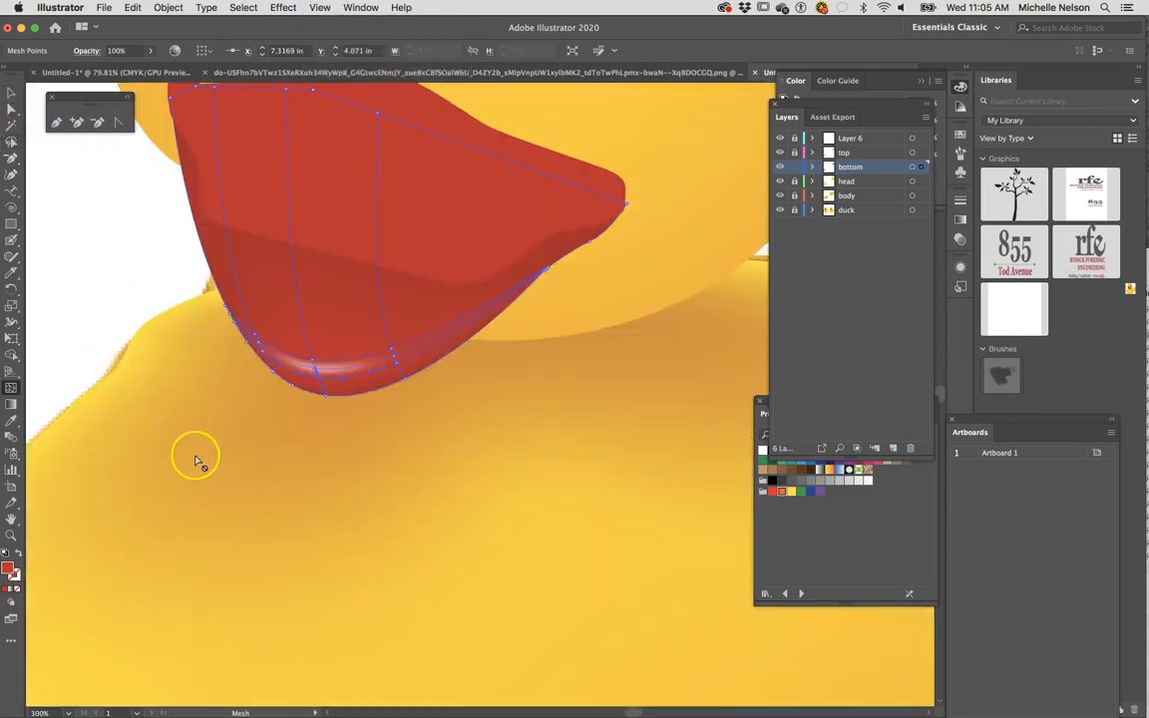
left_click(11, 94)
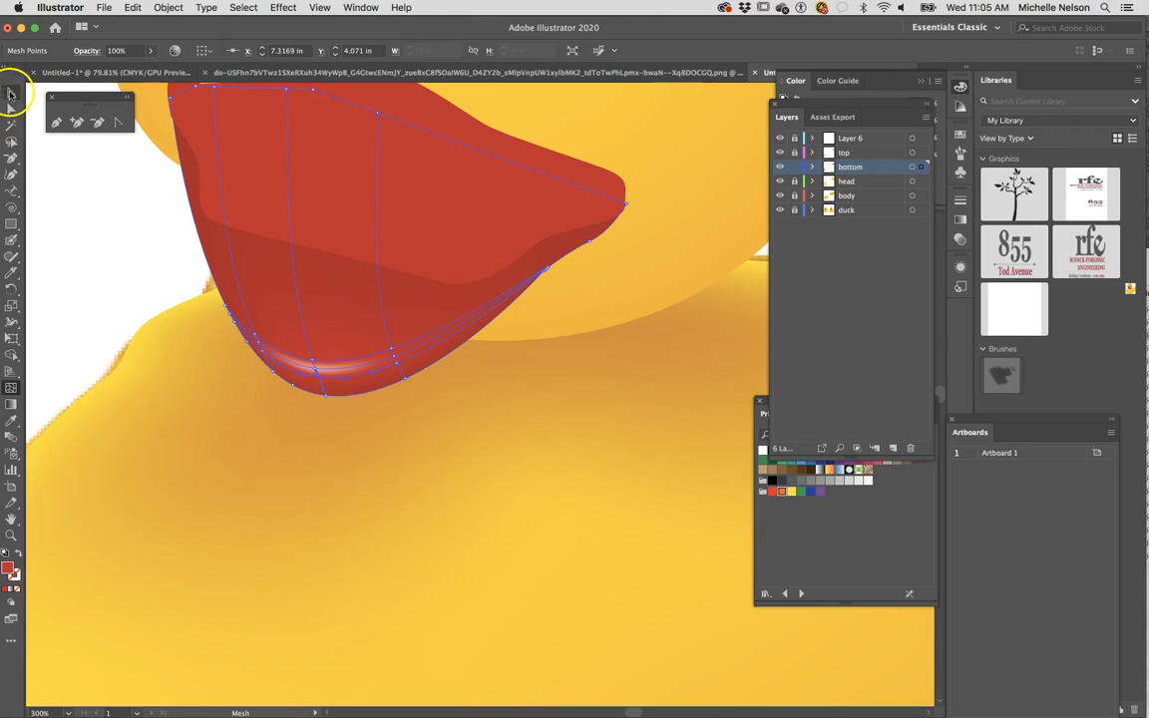
left_click(80, 300)
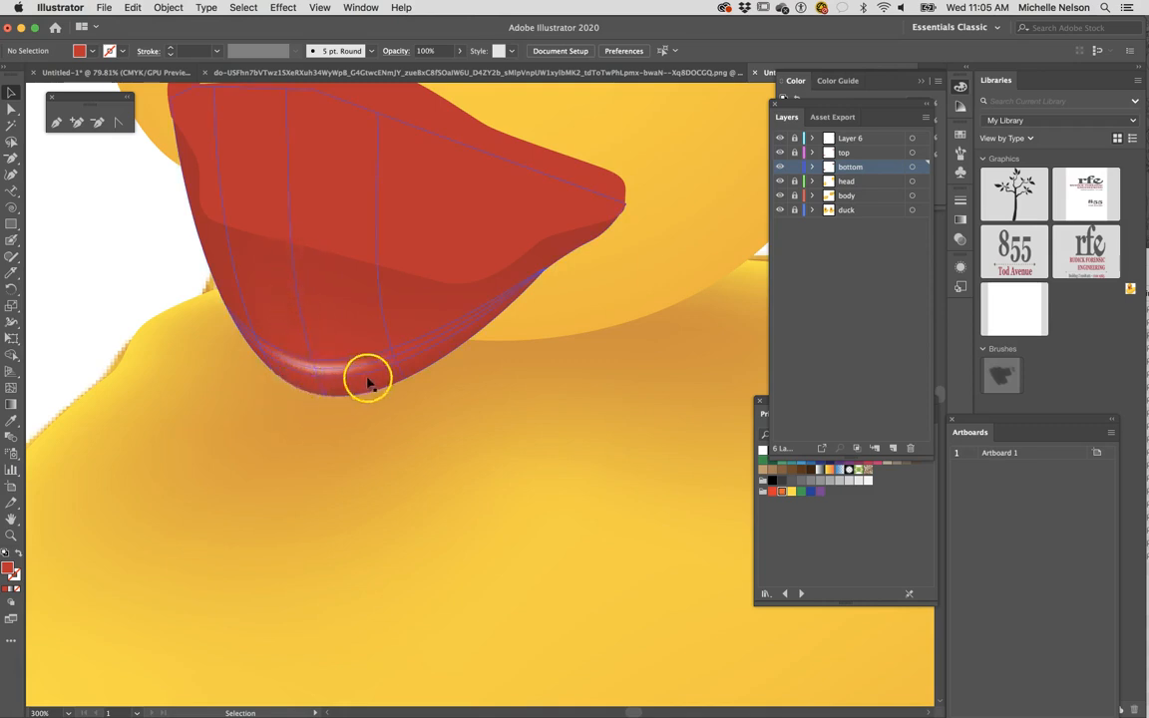
- Lock the bottom layer holding the shaded lower beak and make the top layer active
scroll(372, 377, "up", 2)
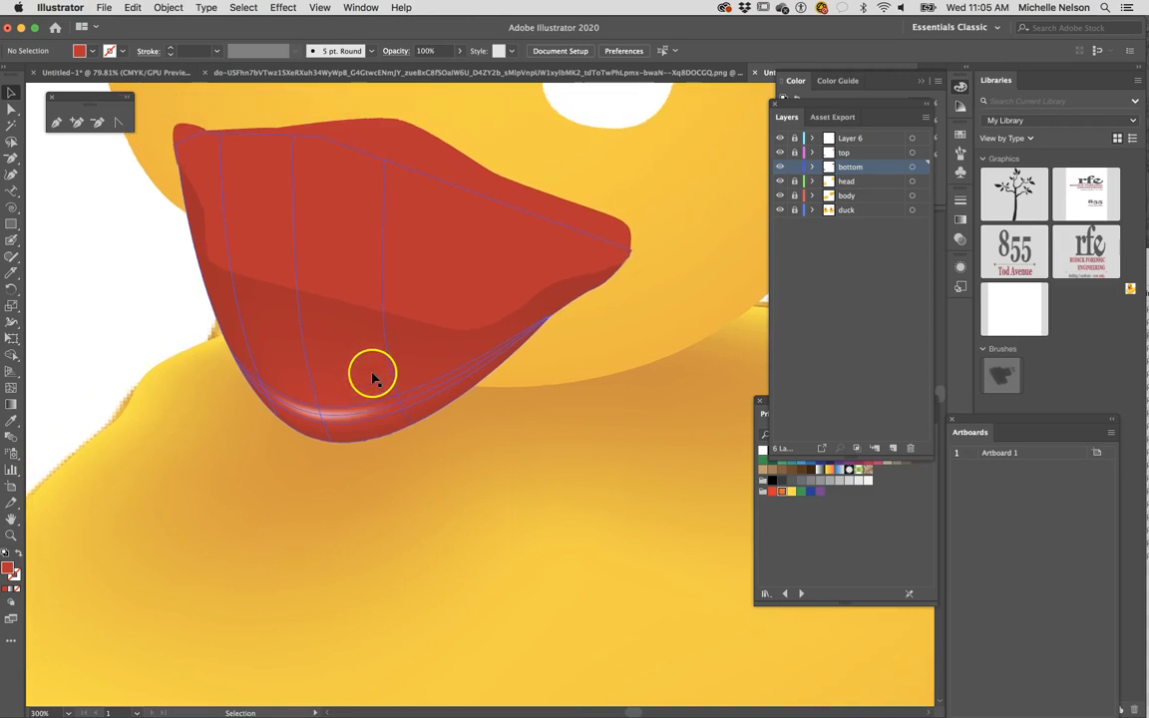
left_click(354, 289)
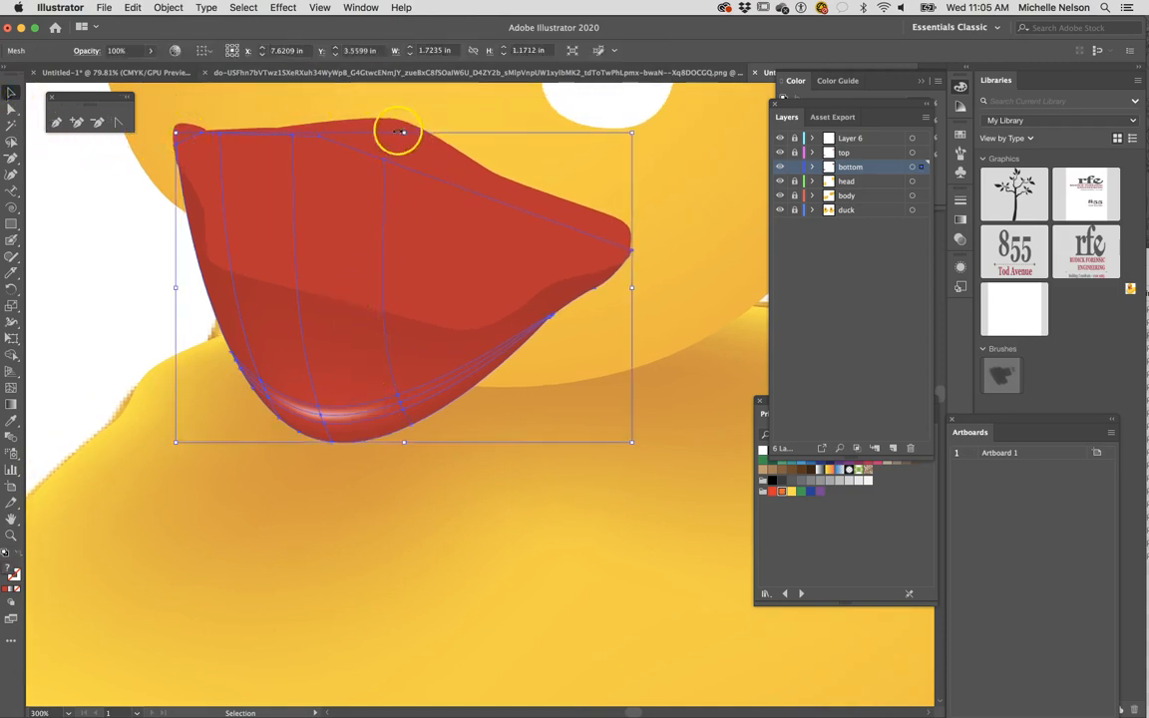
left_click(795, 168)
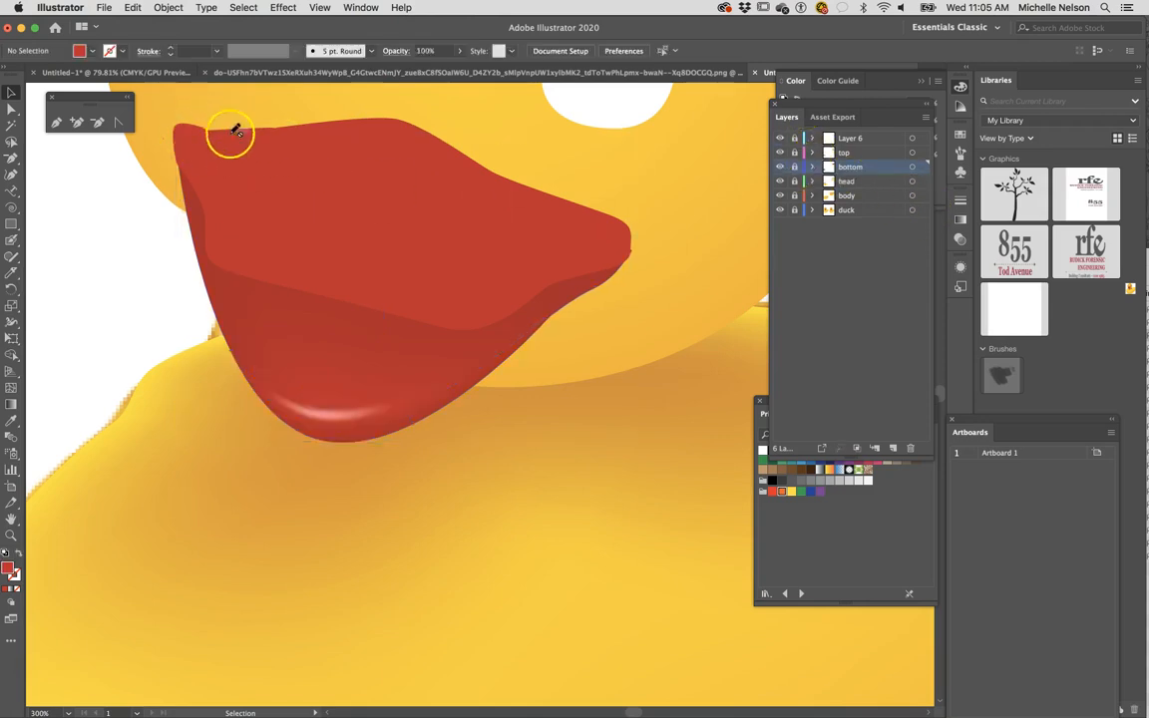
left_click(849, 154)
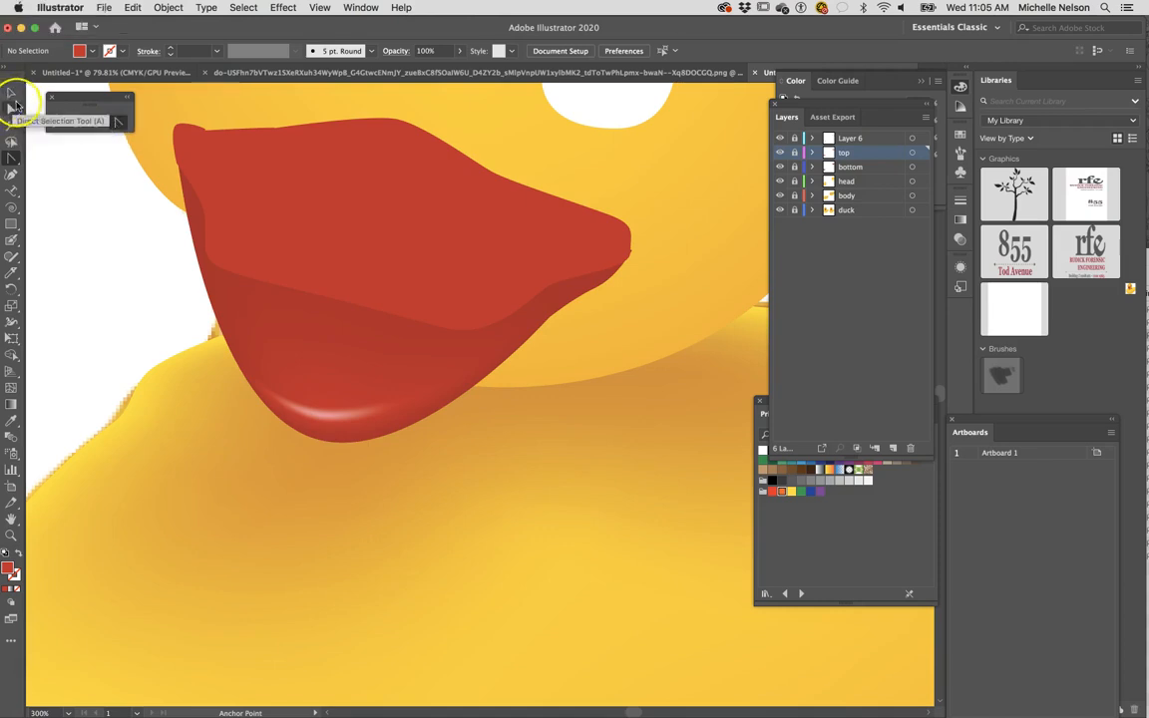
- Unlock the top layer and delete the extra anchor point beside the rounded corner on the upper beak's upper edge
left_click(11, 109)
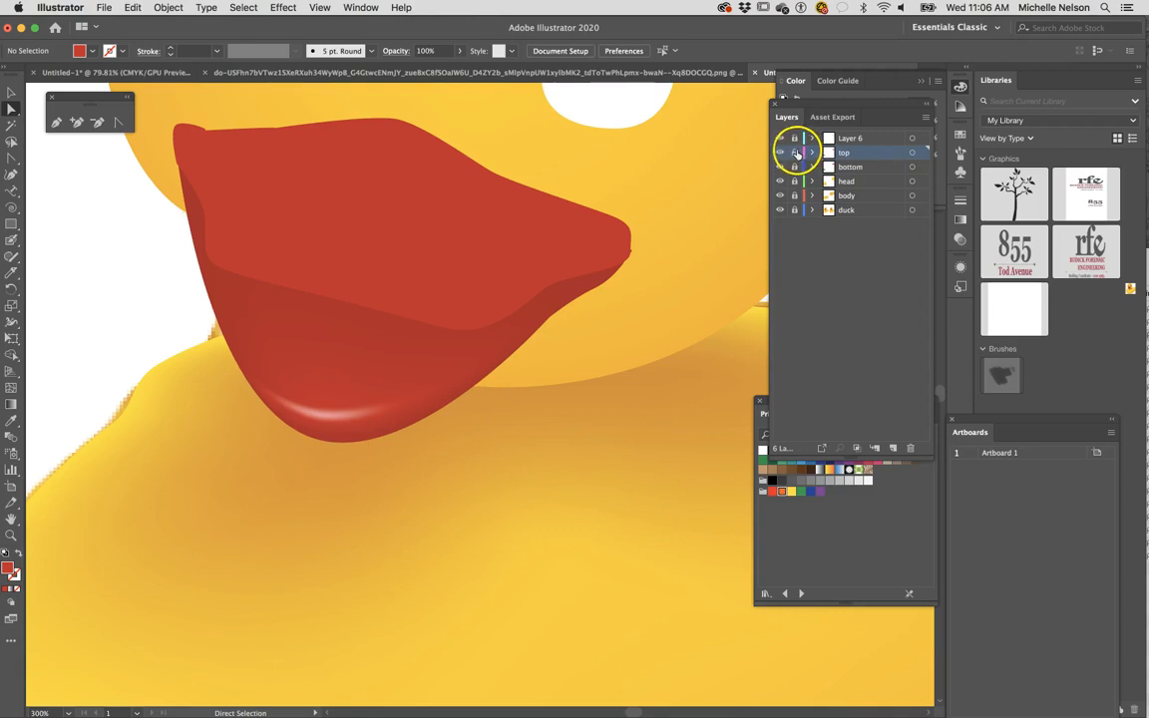
left_click(328, 157)
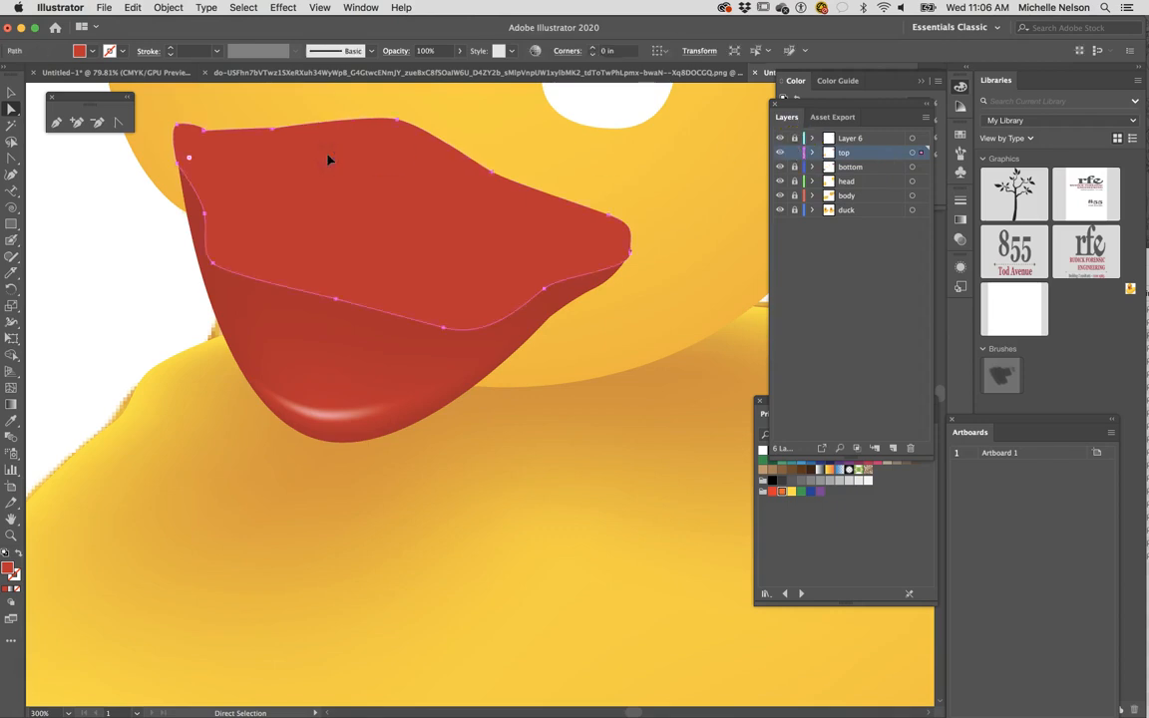
key("super+equal")
key("super+equal")
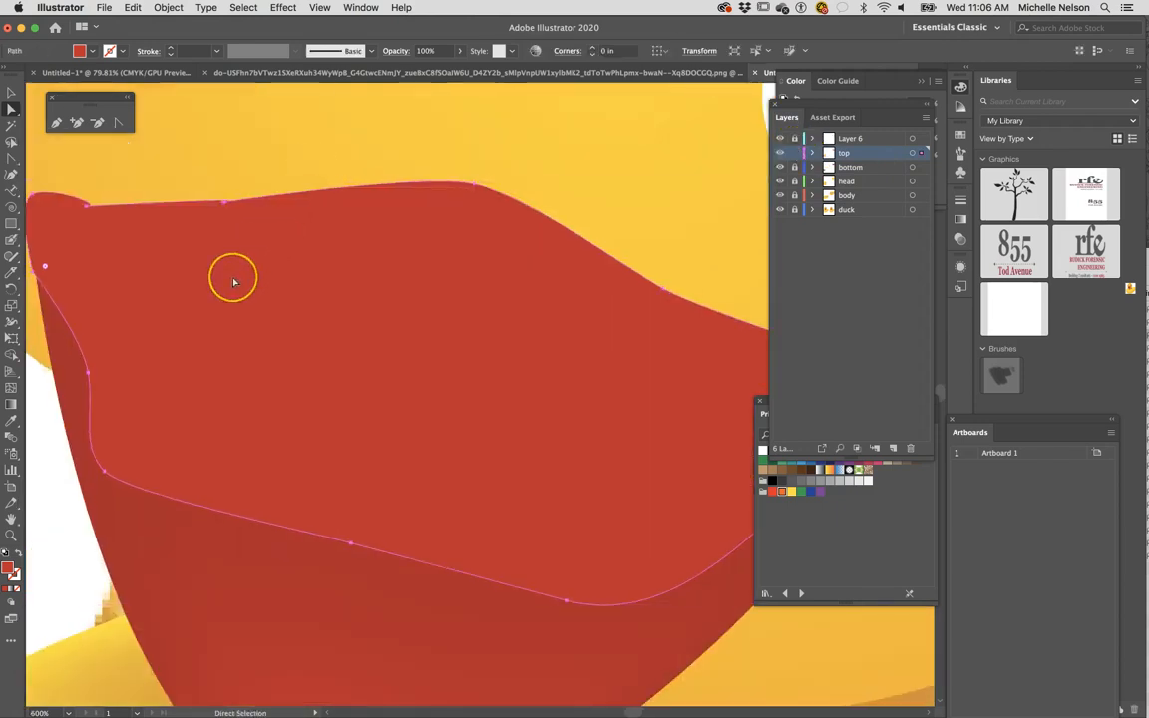
scroll(234, 283, "left", 2)
scroll(234, 282, "up", 1)
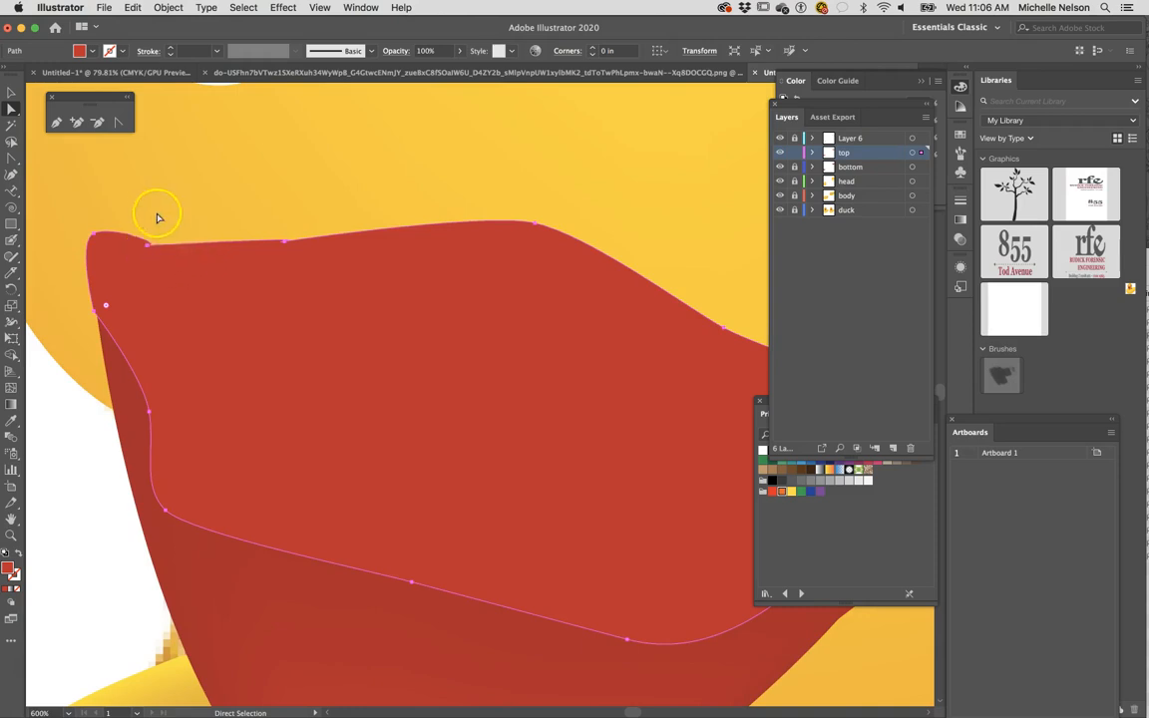
left_click(97, 121)
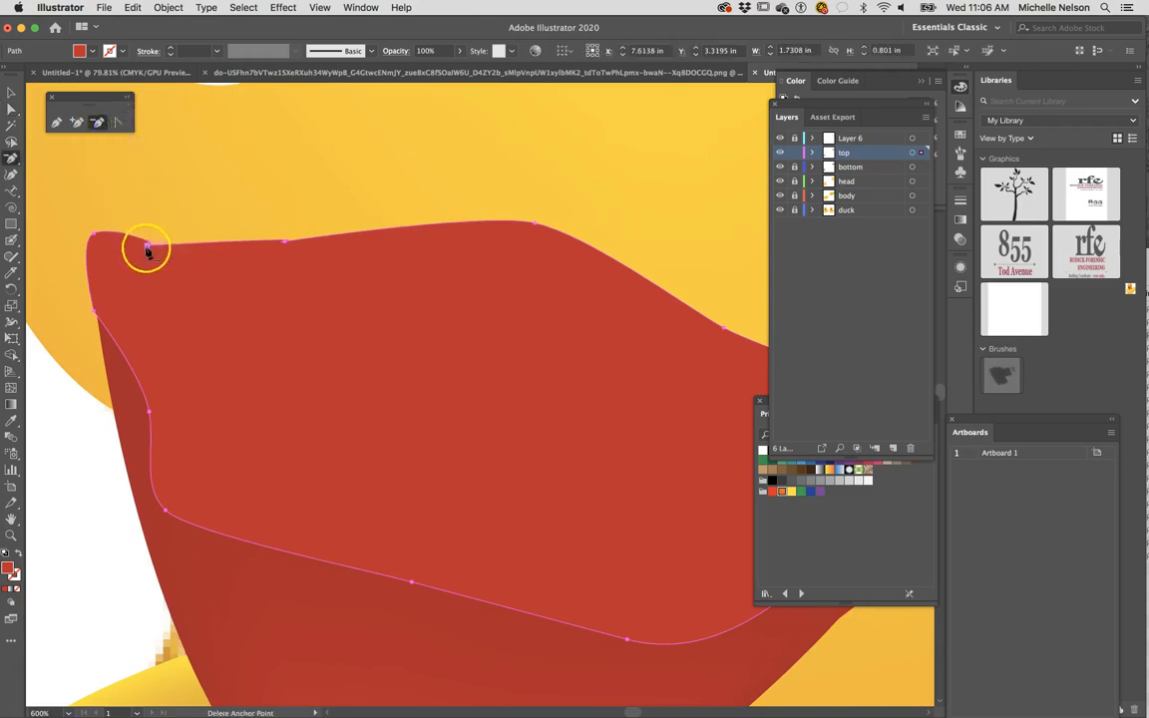
left_click(146, 244)
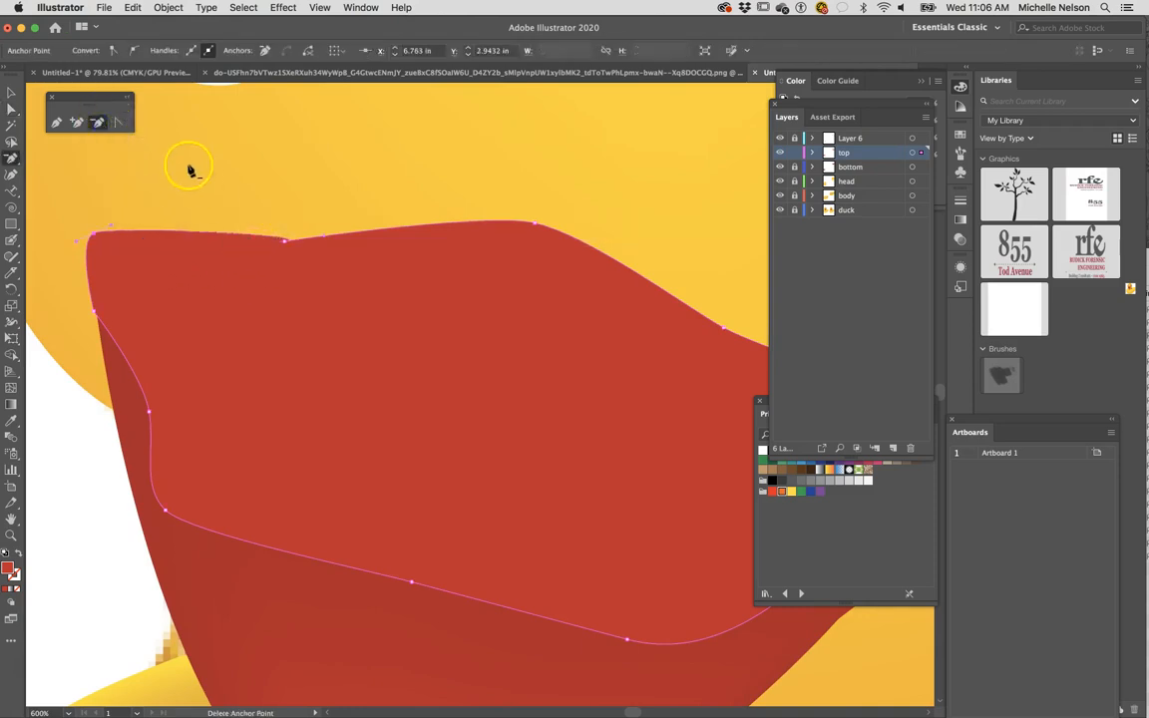
- Convert the anchor point at the dip in the upper beak's upper edge to a smooth point with short horizontal handles
left_click(119, 122)
left_click(285, 243)
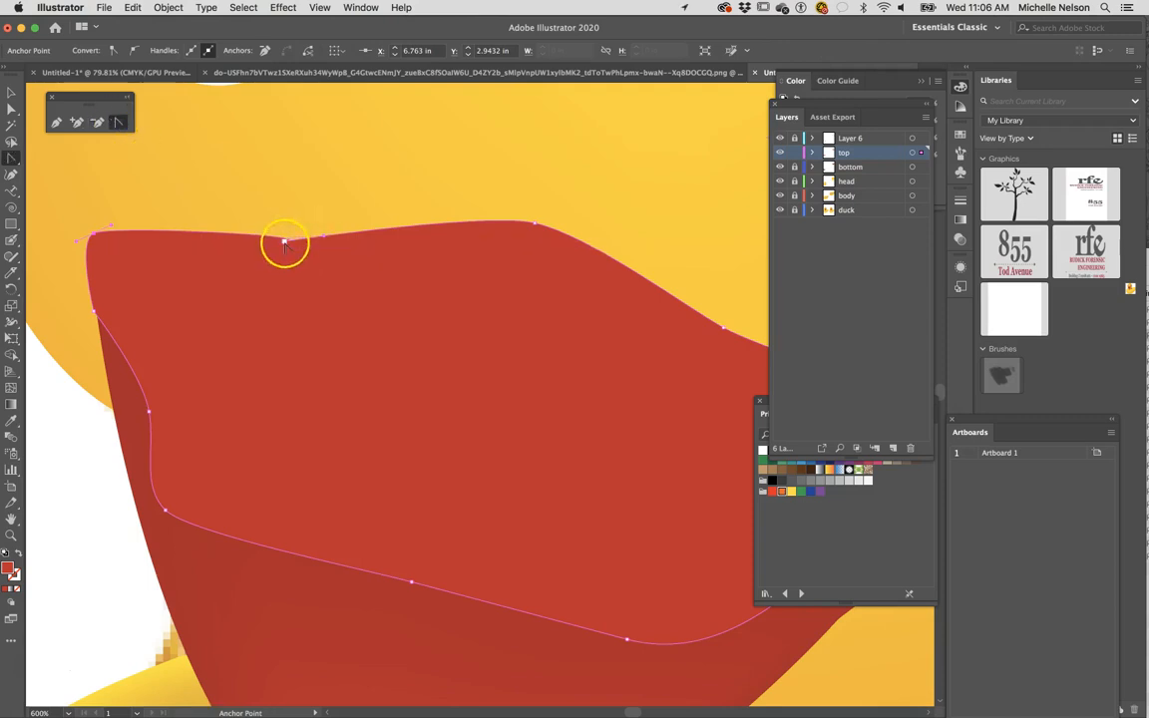
left_click_drag(284, 242, 250, 243)
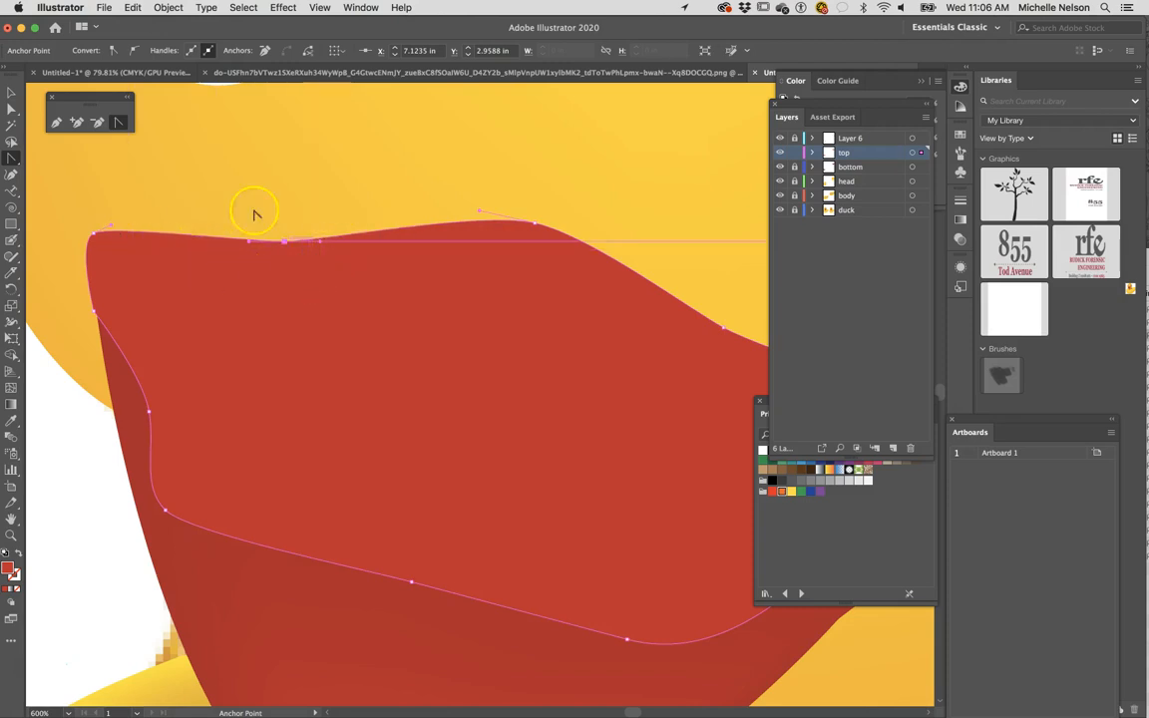
- Draw a short trial curve with the Pen tool on the head above the beak, and delete it
left_click(58, 124)
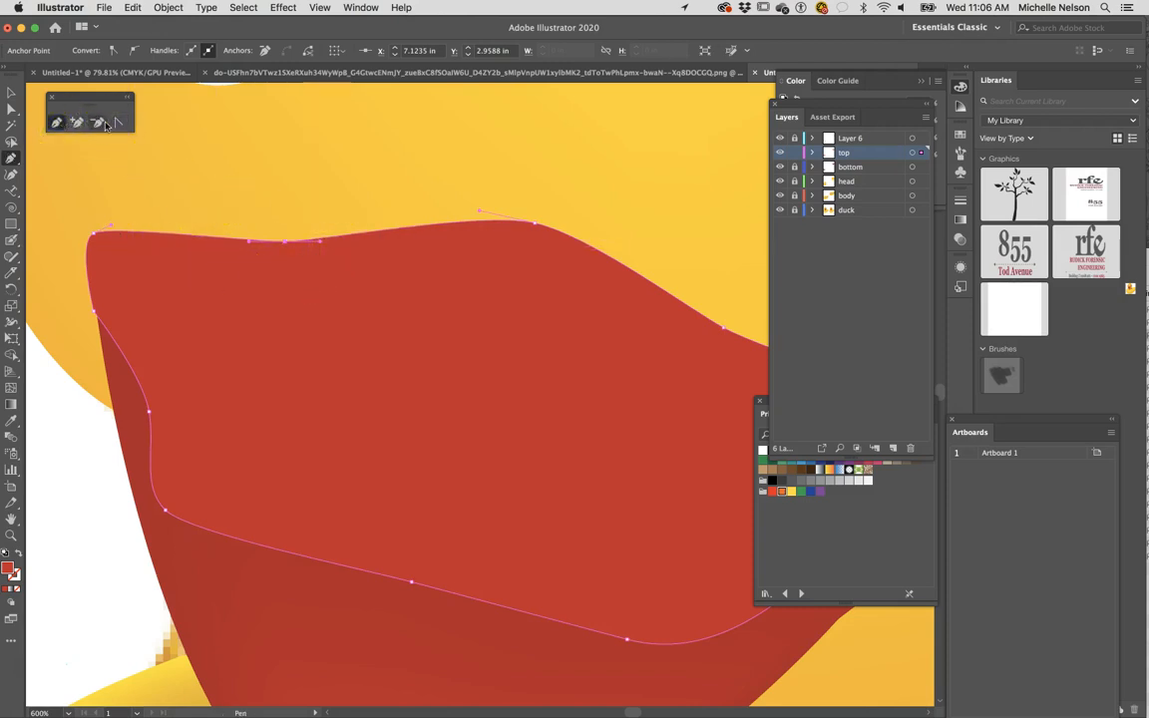
left_click(222, 158)
left_click(233, 155)
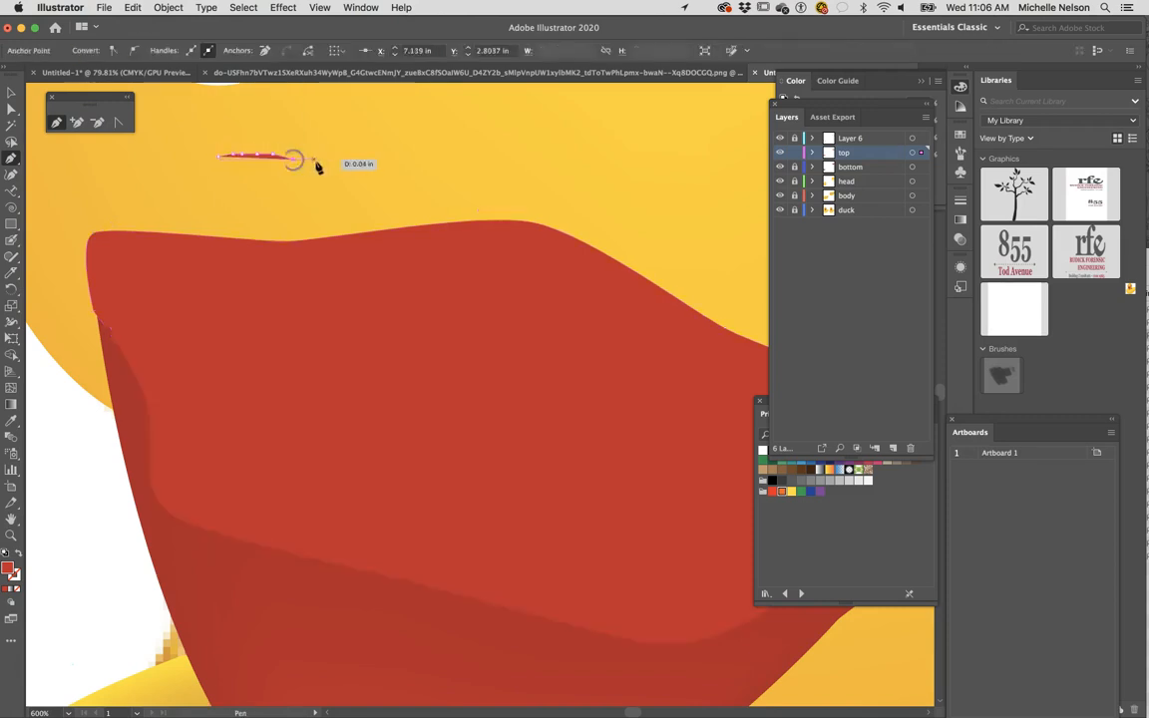
mouse_move(366, 187)
left_mouse_down()
mouse_move(403, 180)
mouse_move(418, 193)
left_mouse_up()
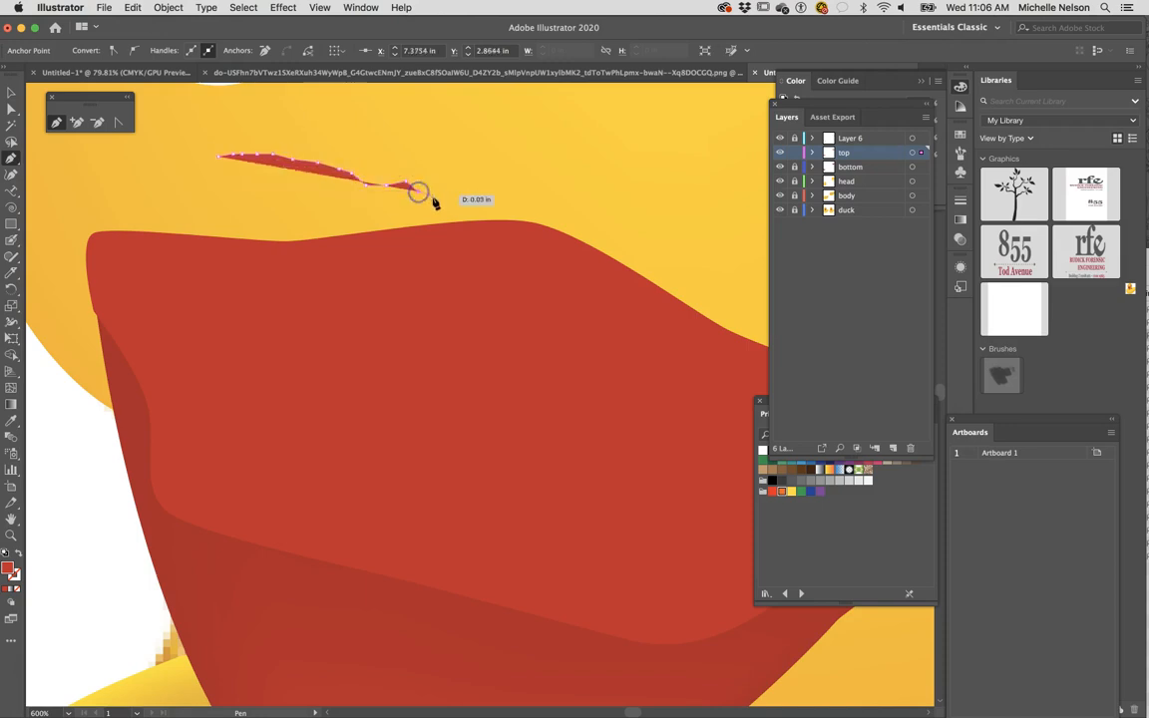
left_click(12, 93)
left_click(239, 151)
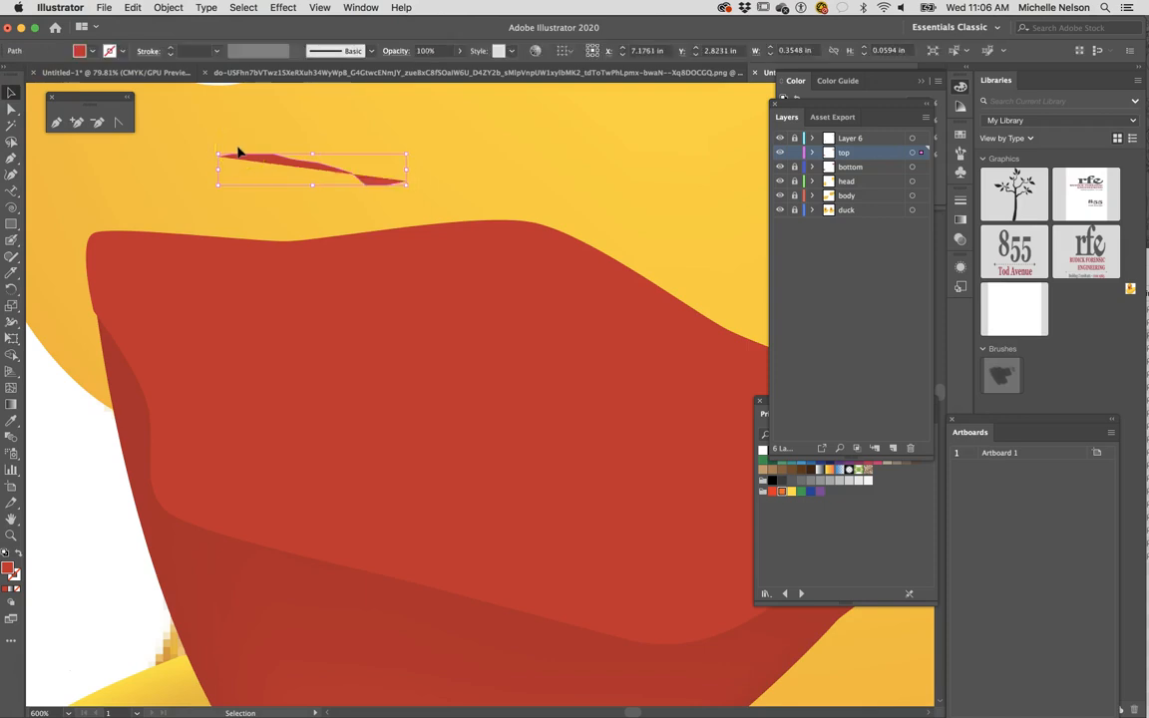
key("Delete")
left_click(194, 367)
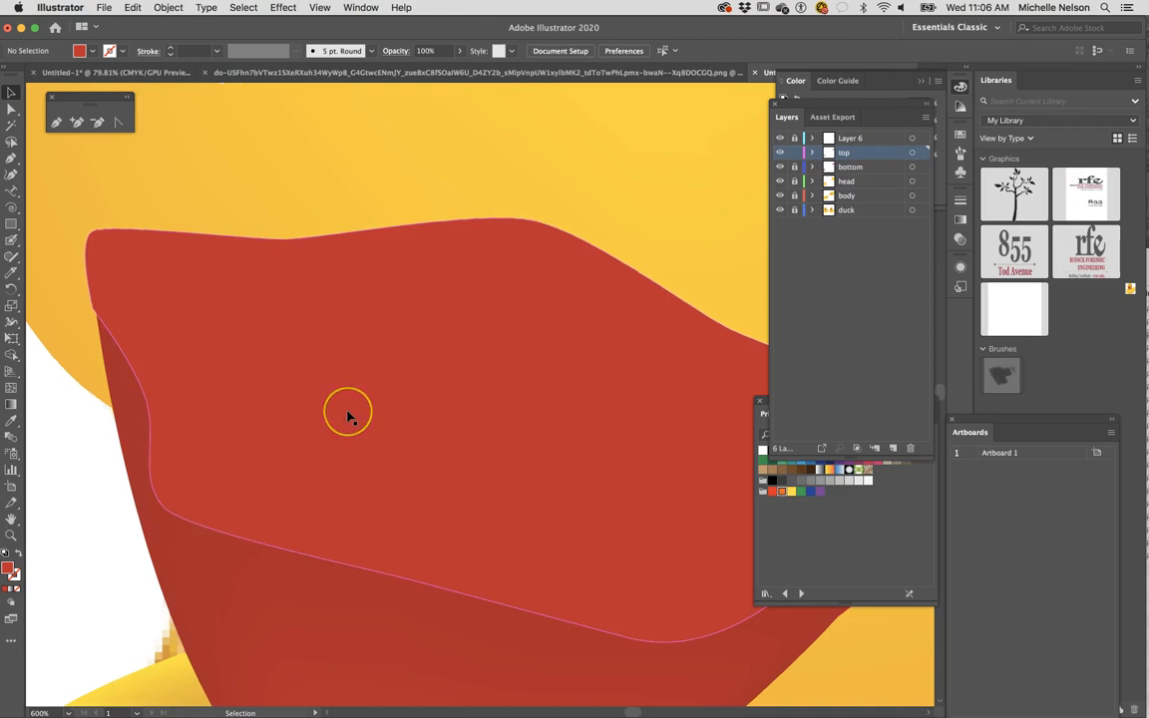
- Sample the pale pink from the highlight near the lower beak's tip as the fill colour, keeping all artwork deselected
scroll(349, 417, "down", 2)
scroll(349, 417, "left", 1)
key("super+minus")
key("super+minus")
key("super+minus")
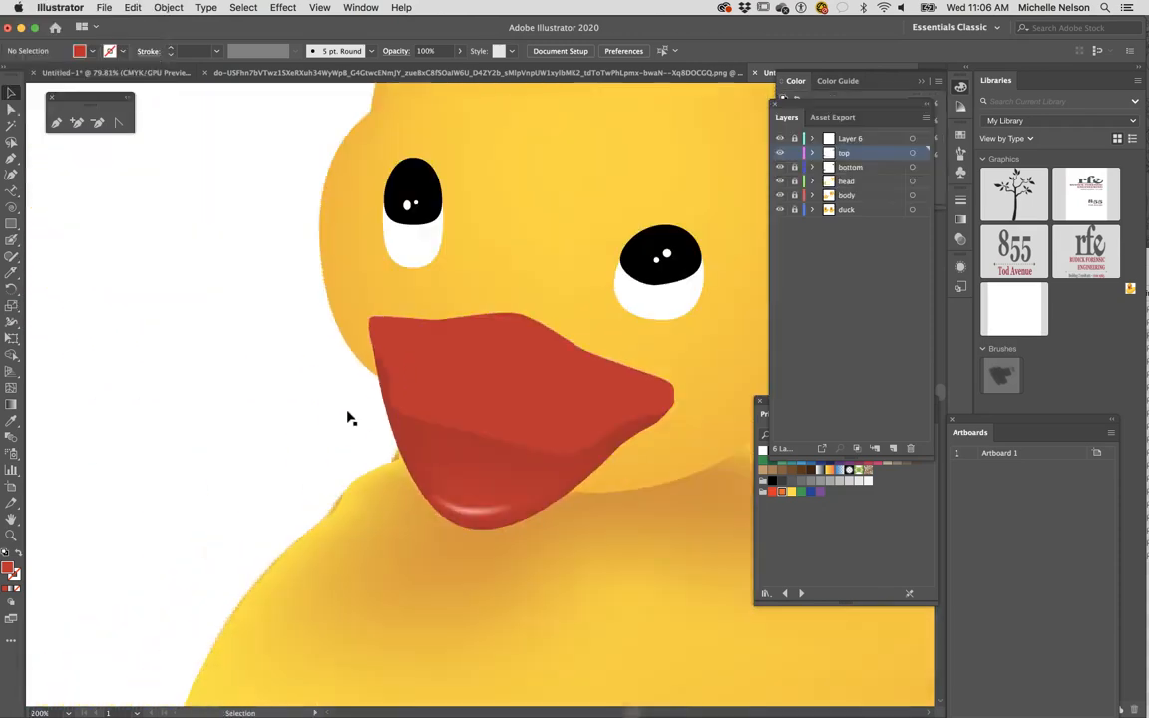
left_click(10, 423)
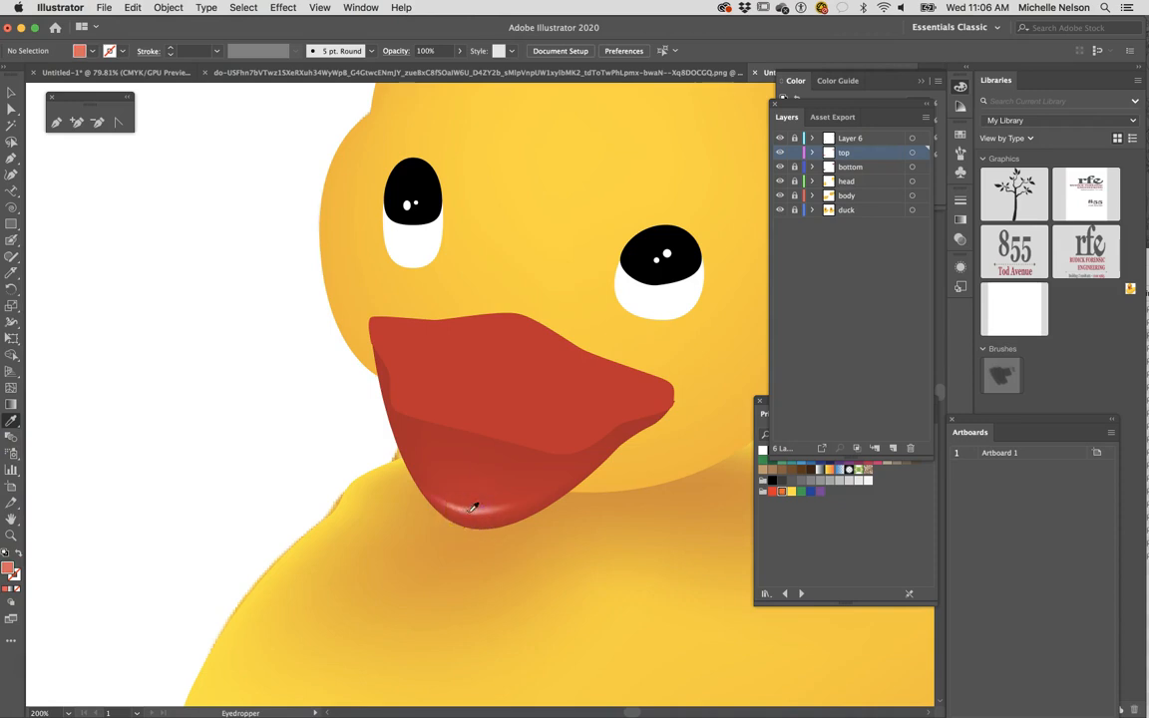
key("super+equal")
key("super+equal")
key("super+equal")
left_click_drag(432, 635, 418, 559)
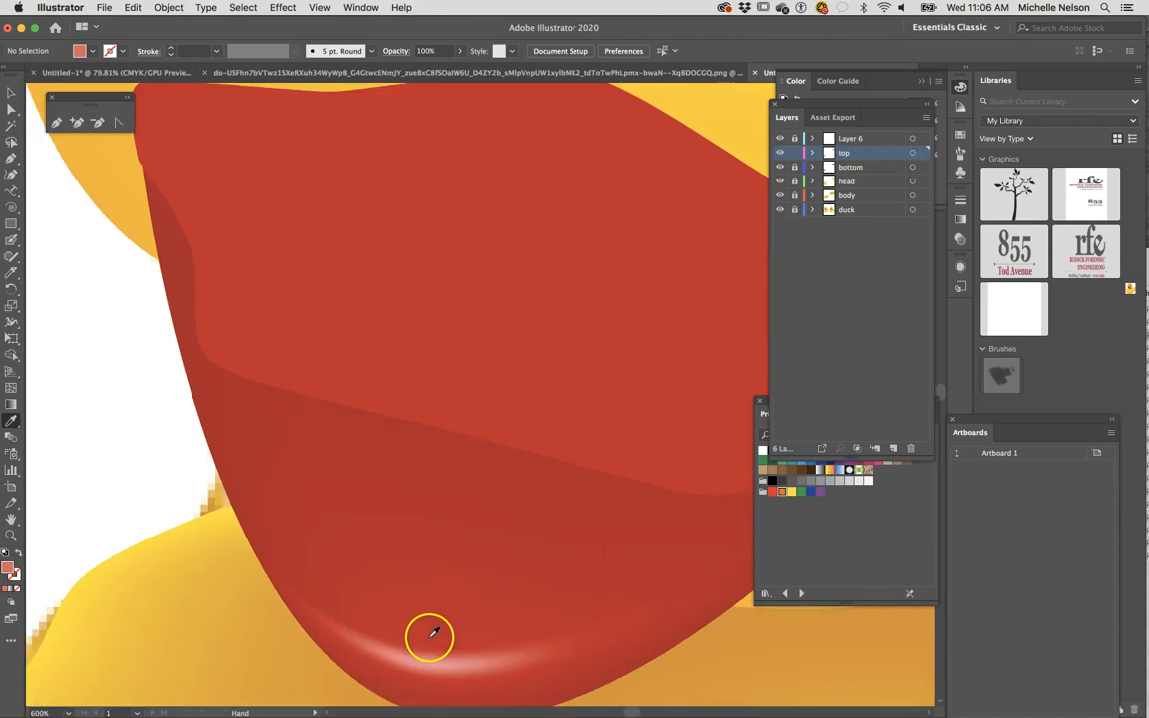
scroll(429, 637, "down", 3)
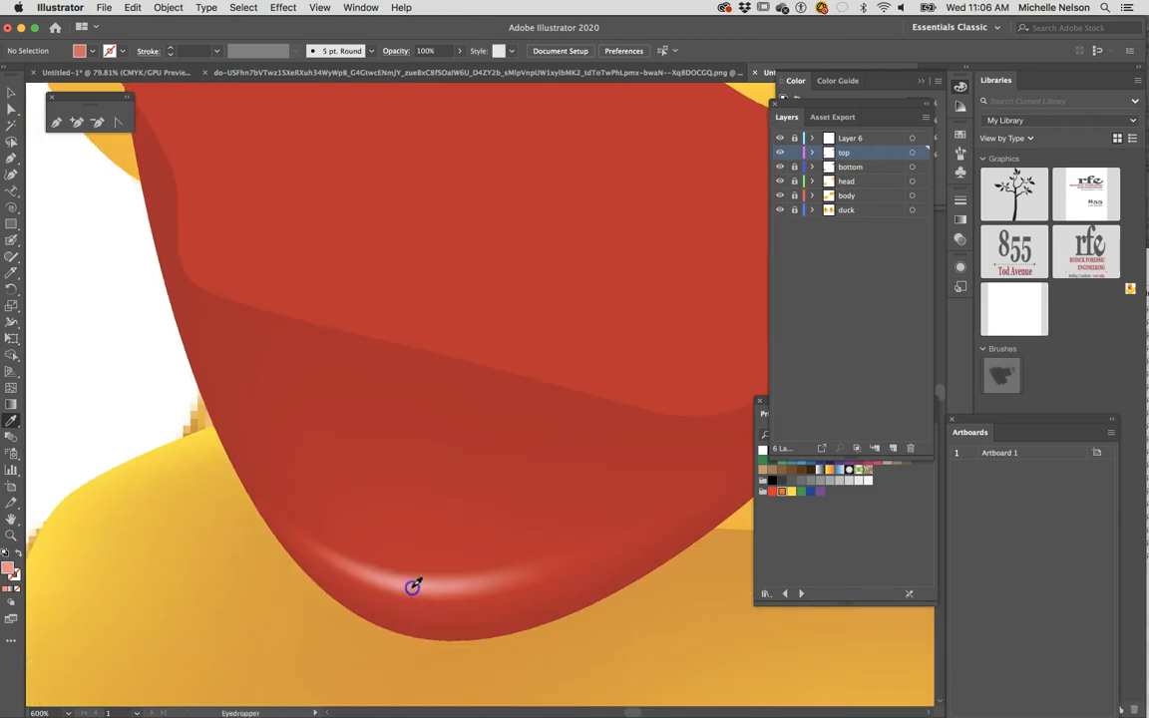
scroll(448, 497, "up", 2)
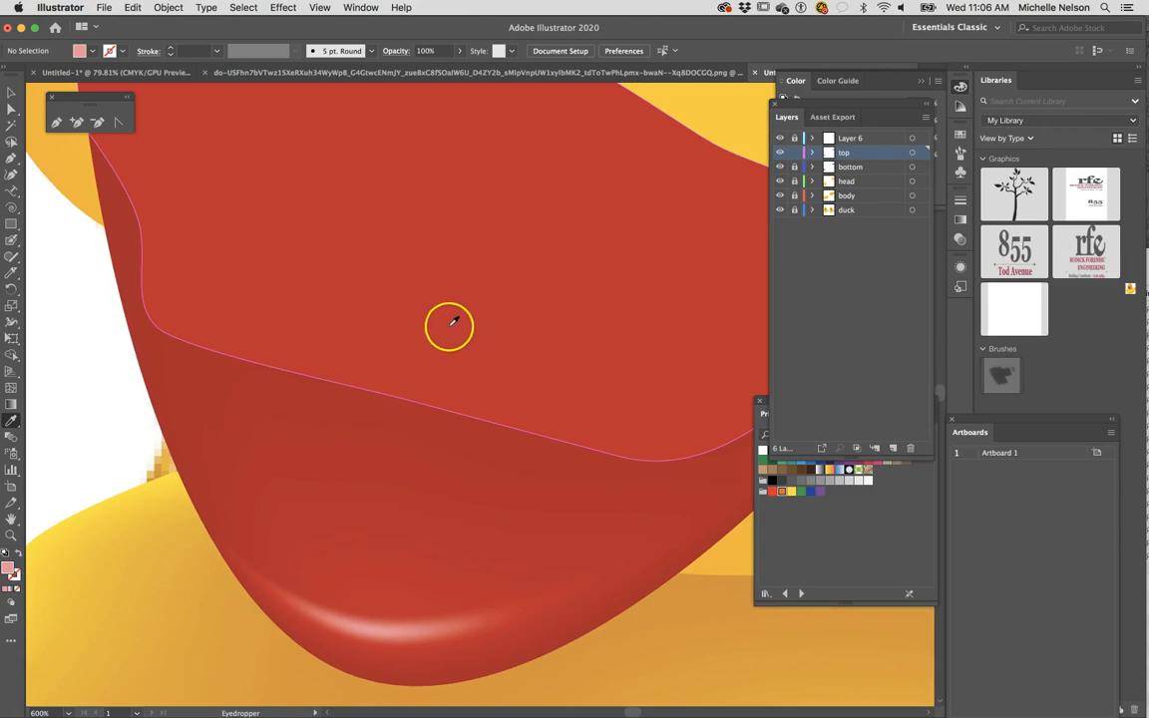
left_click(11, 92)
left_click(51, 293)
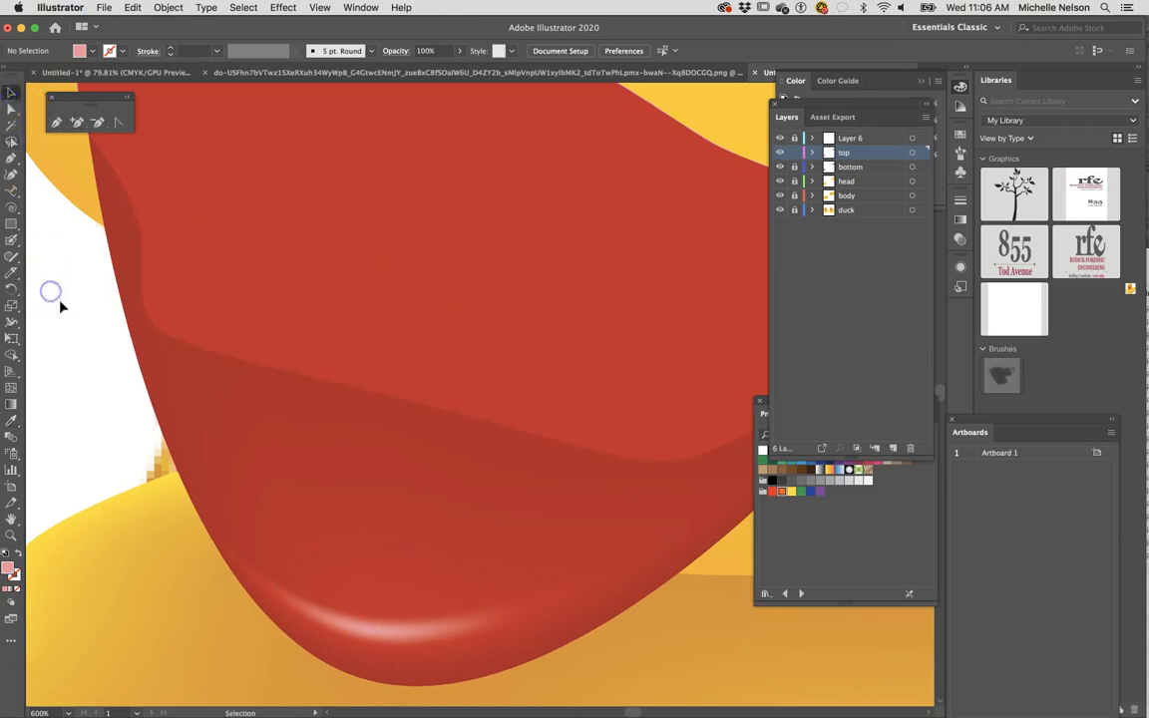
- Add a pale pink gradient mesh point near the middle of the upper beak's lower edge
left_click(12, 391)
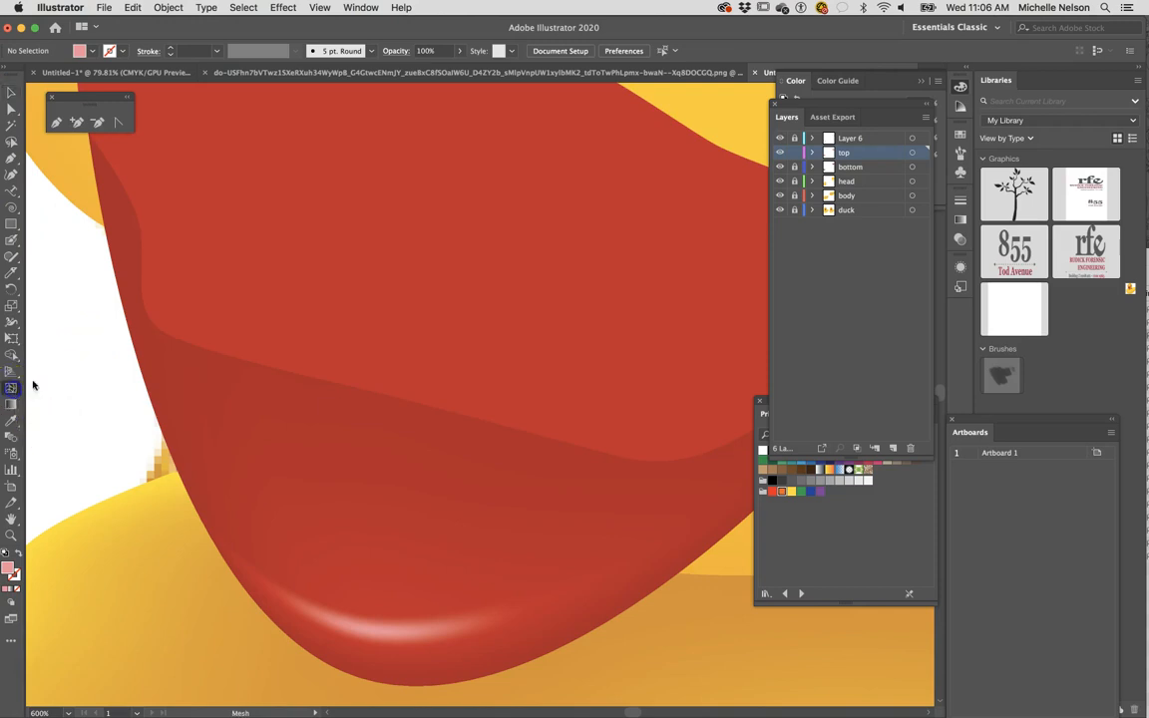
left_click(410, 366)
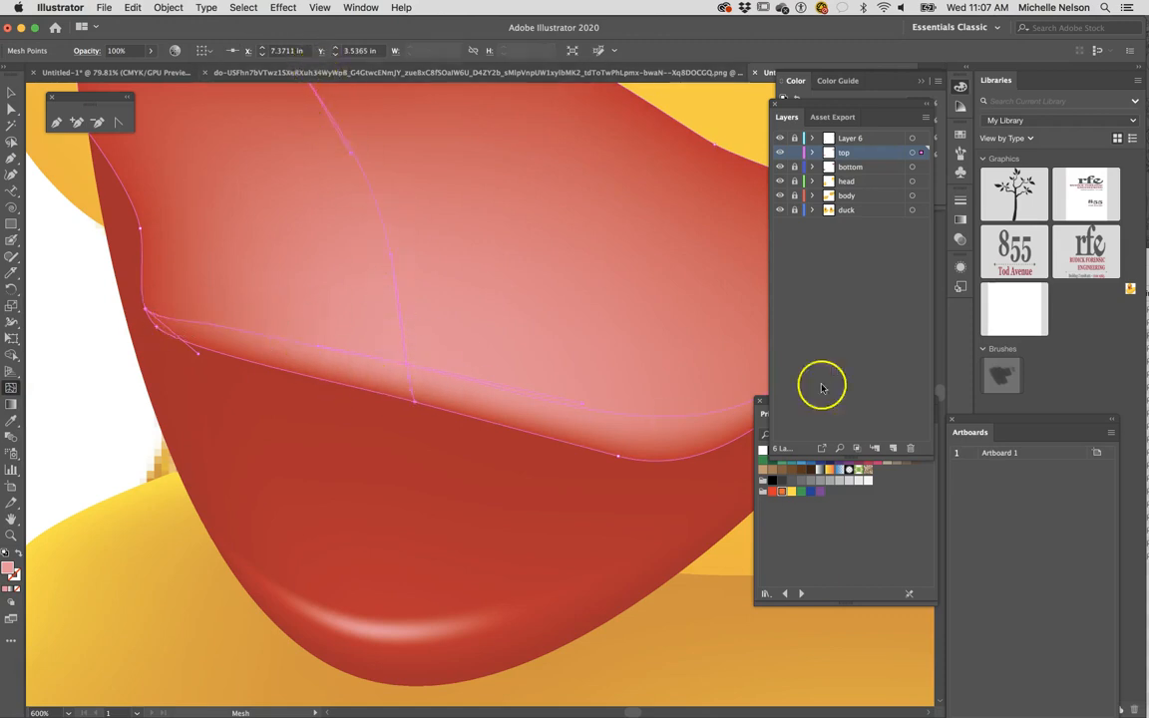
left_click(11, 93)
scroll(107, 195, "up", 5)
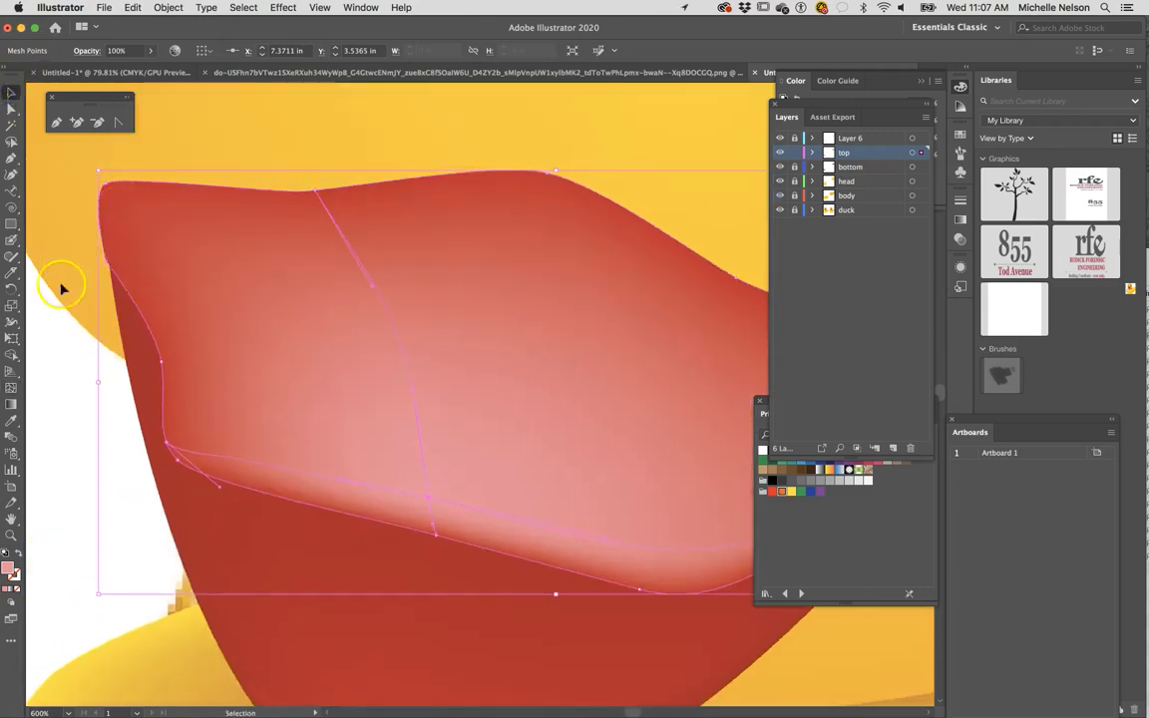
- Try to sample red from the upper beak's rounded corner with the mesh still selected, and undo the recolouring
left_click(11, 420)
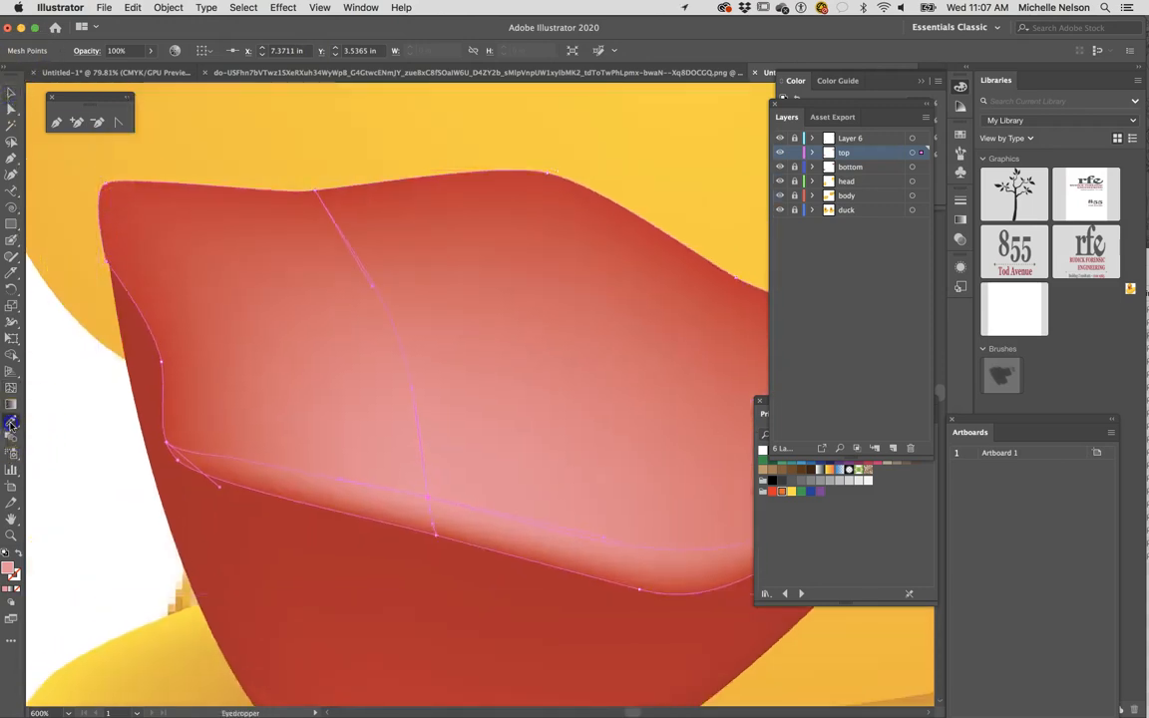
left_click(111, 186)
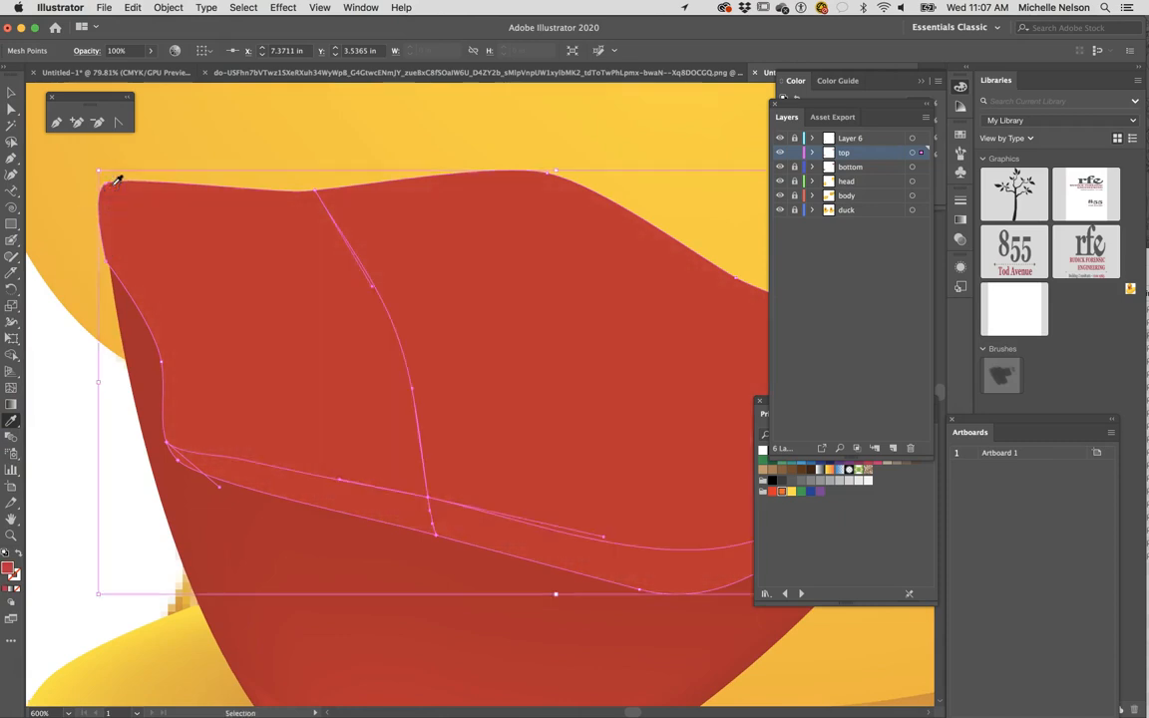
key("super+z")
- Deselect the beak mesh and sample the red from the upper beak's outer edge as the fill colour
left_click(8, 92)
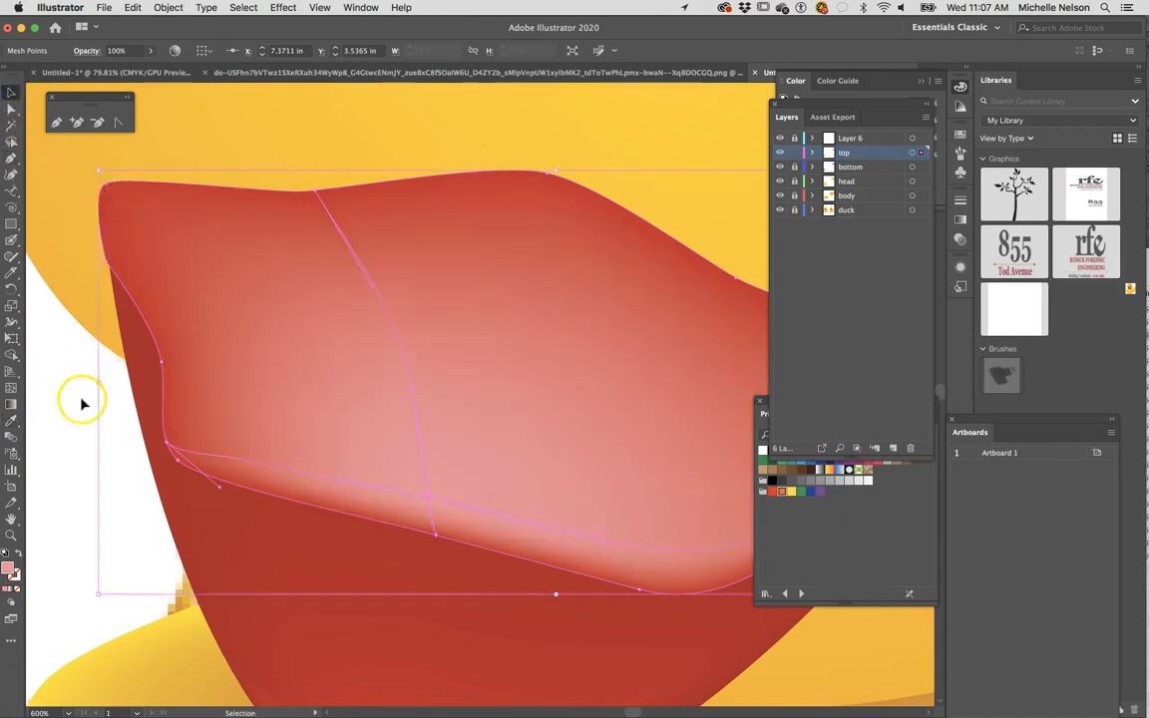
left_click(82, 401)
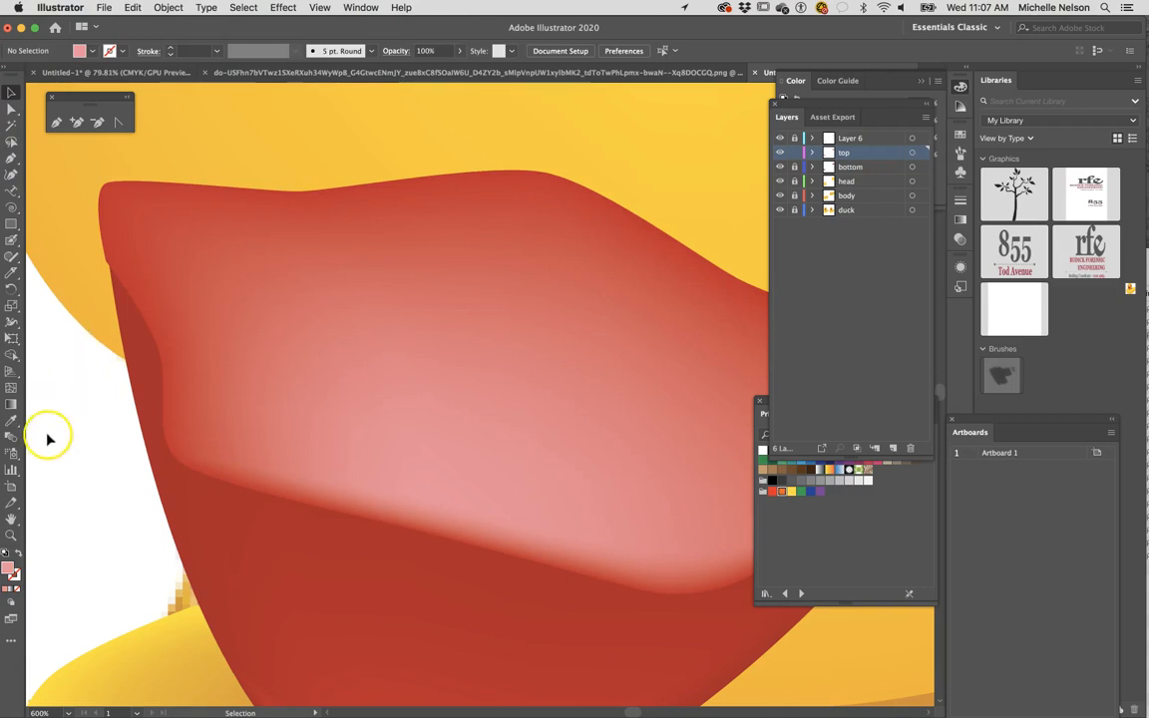
left_click(12, 420)
left_click(111, 245)
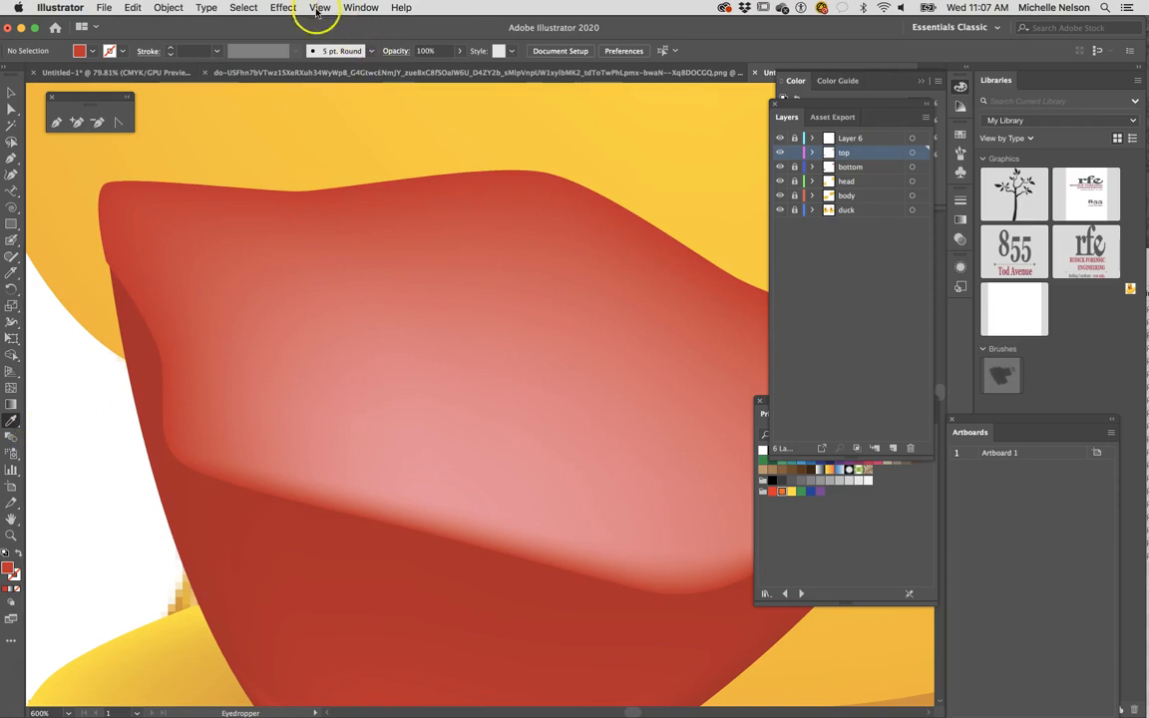
- Confine the upper beak's pink highlight to a thin streak with red mesh points below, above and on both sides of it, and deselect
left_click(11, 387)
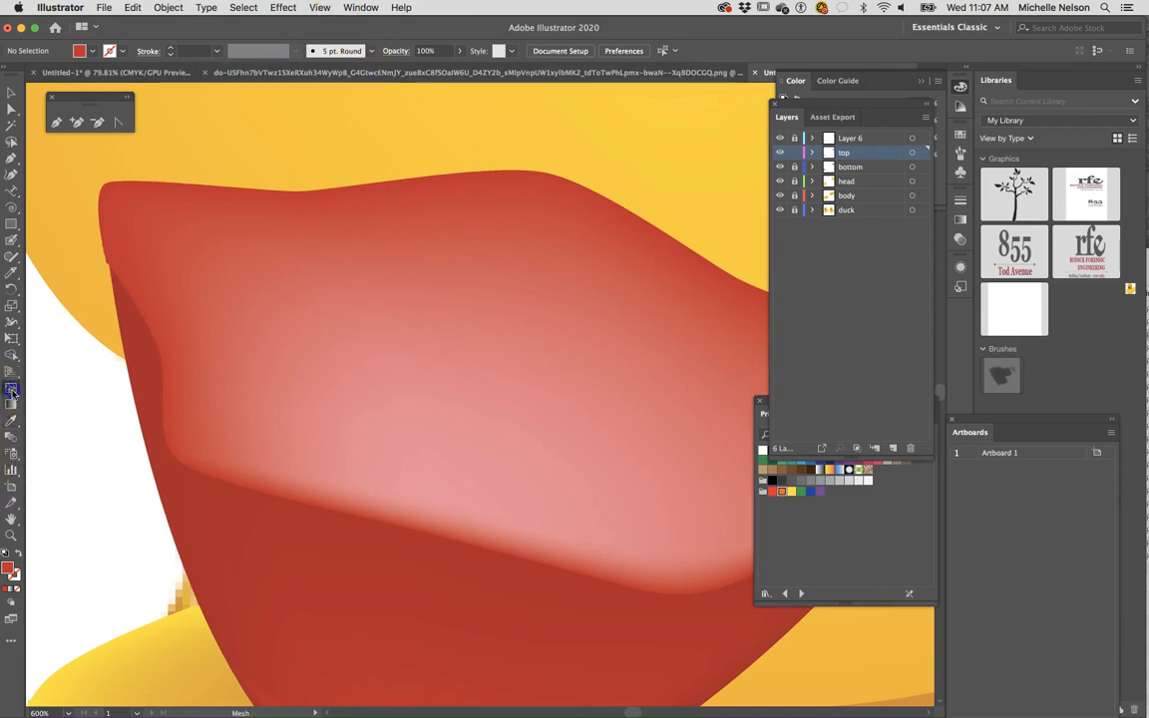
left_click(431, 508)
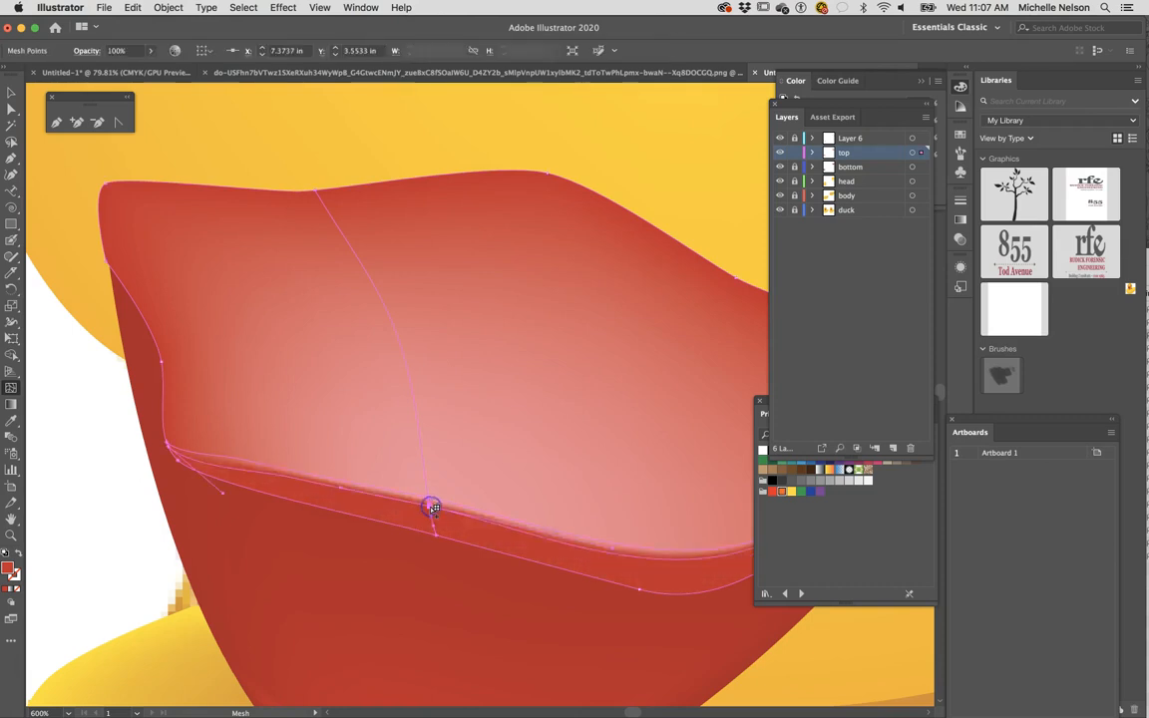
left_click(269, 466)
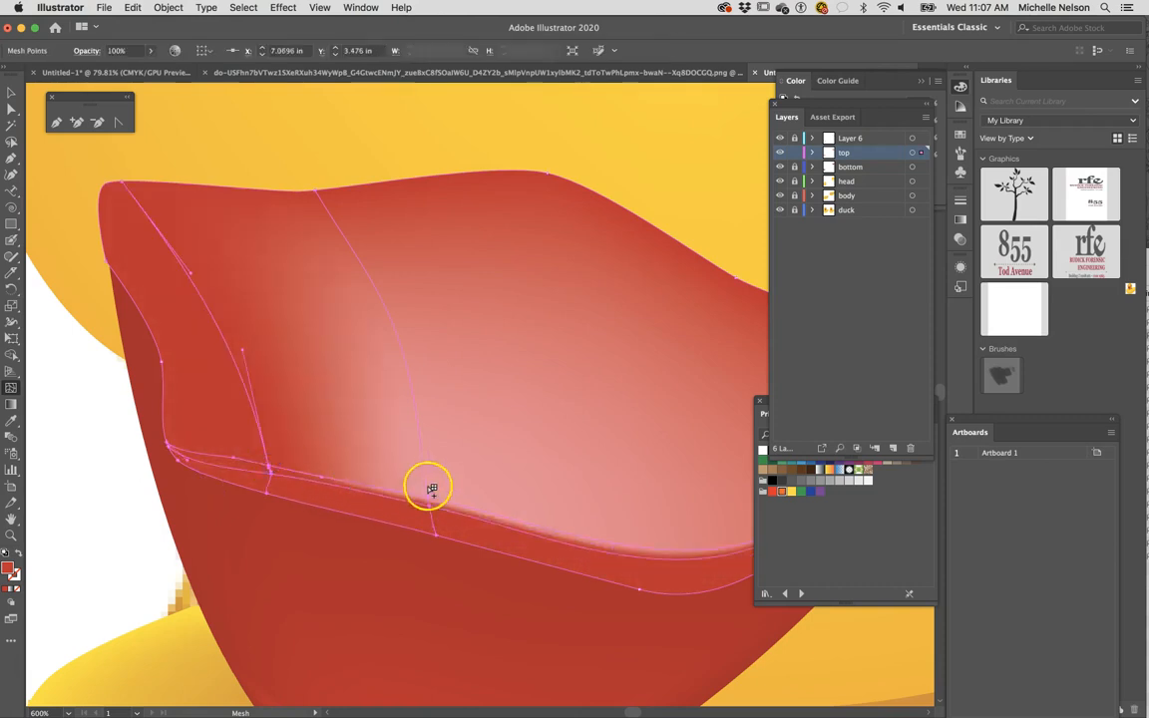
left_click_drag(429, 489, 549, 532)
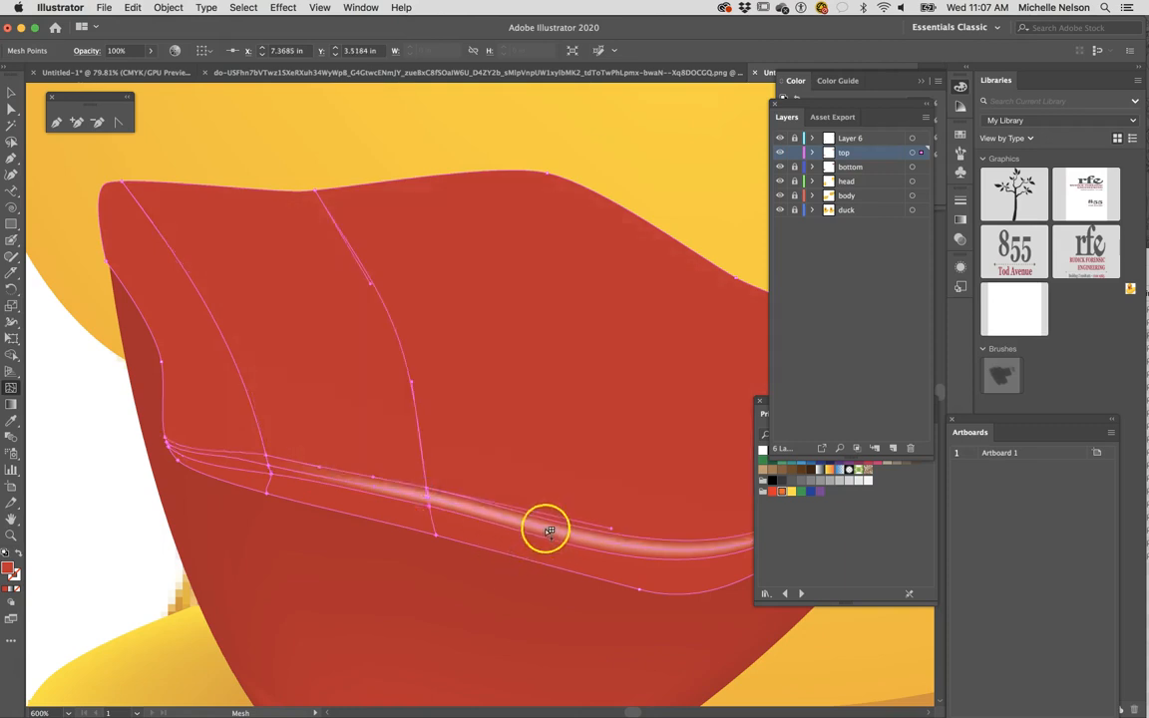
left_click(544, 529)
left_click(11, 92)
left_click(70, 404)
left_click(140, 477)
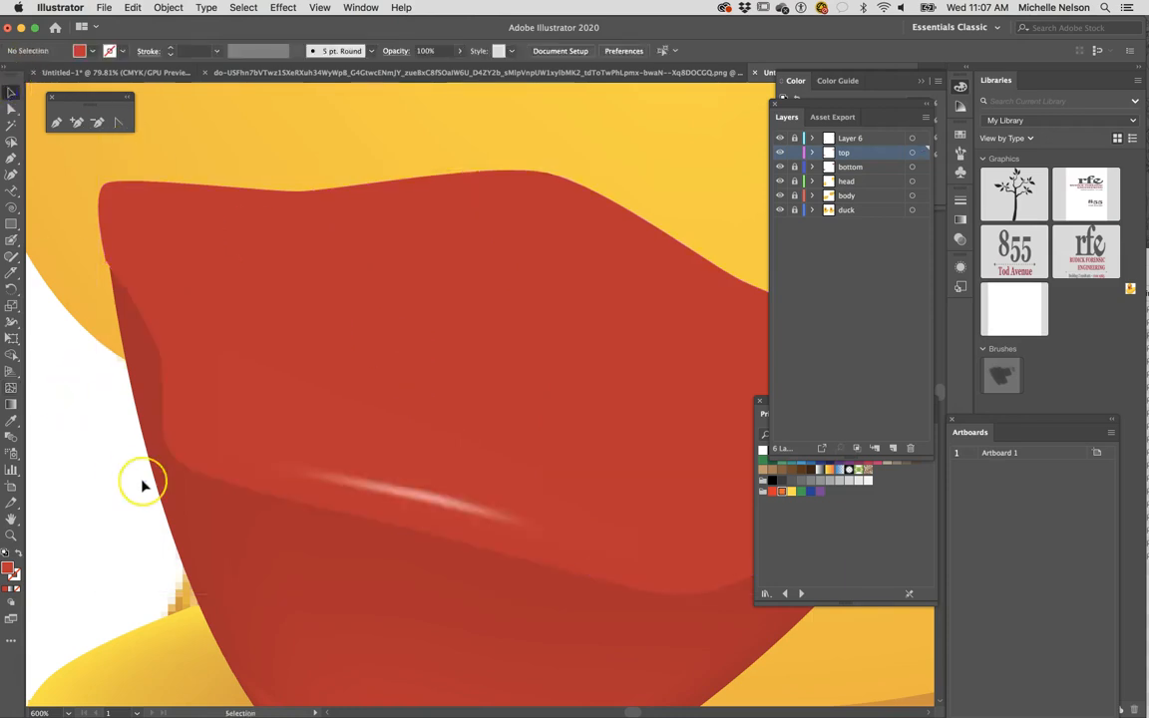
- Unlock all the locked layers, from Layer 6 down to duck
key("super+minus")
key("super+minus")
key("super+minus")
key("super+minus")
key("super+minus")
key("super+minus")
key("super+minus")
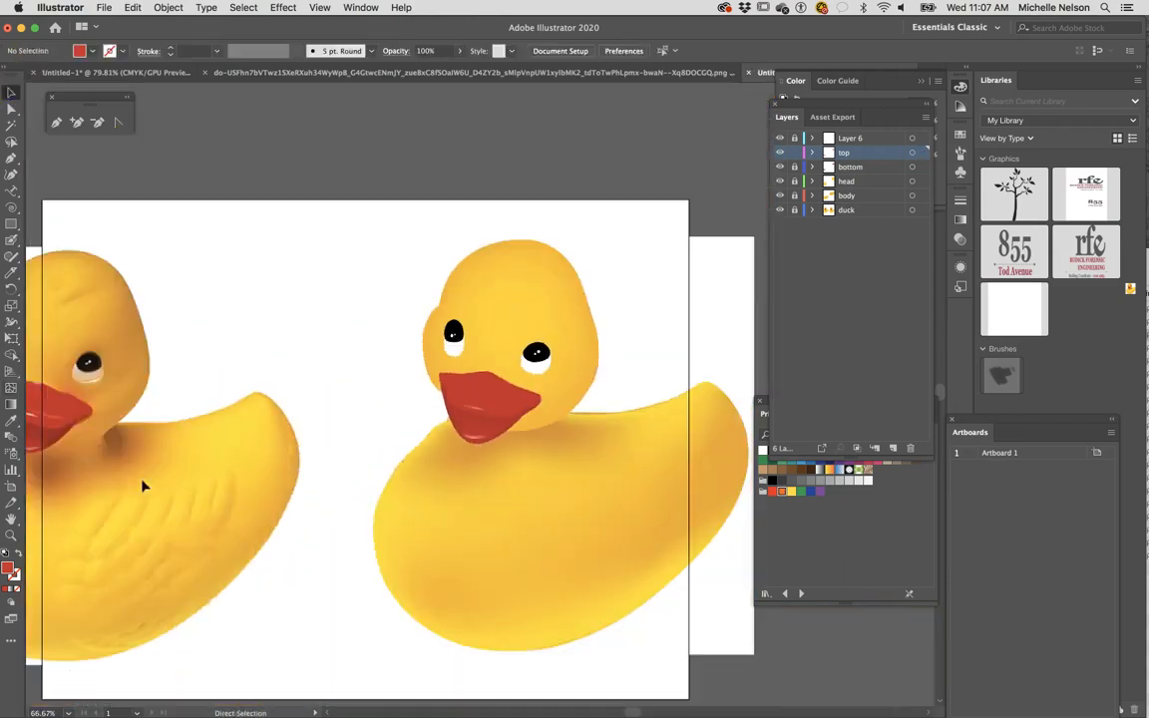
left_click_drag(302, 498, 62, 542)
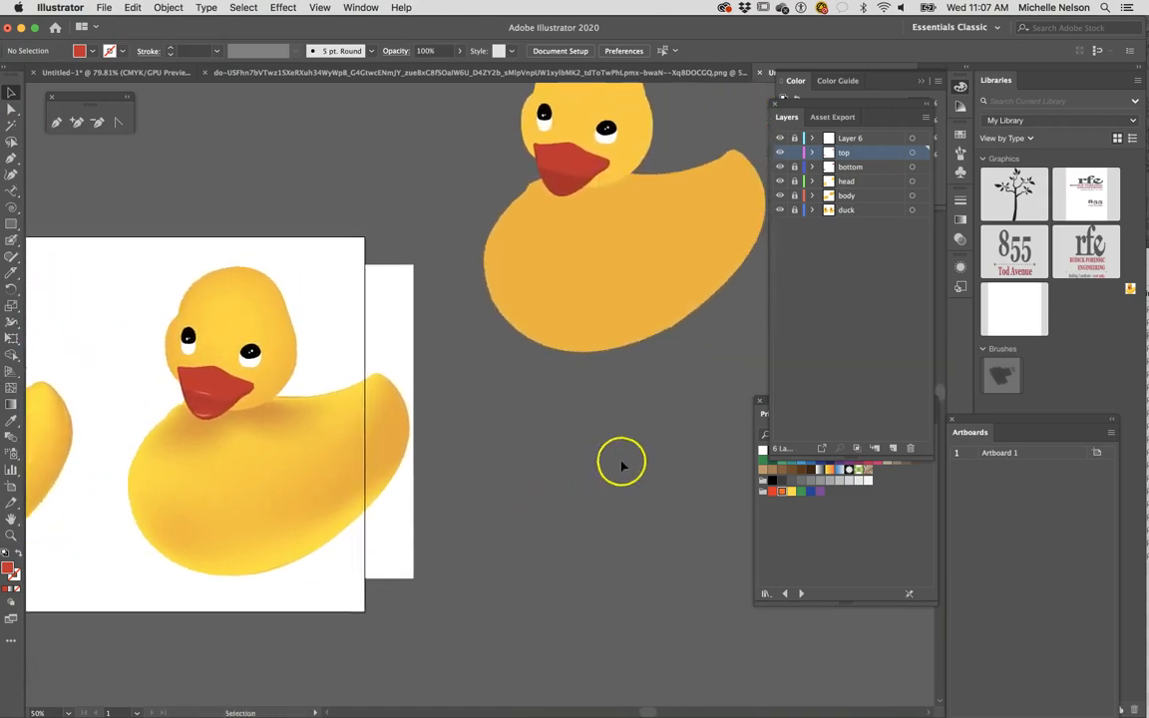
left_click_drag(712, 132, 716, 105)
left_click_drag(795, 139, 794, 223)
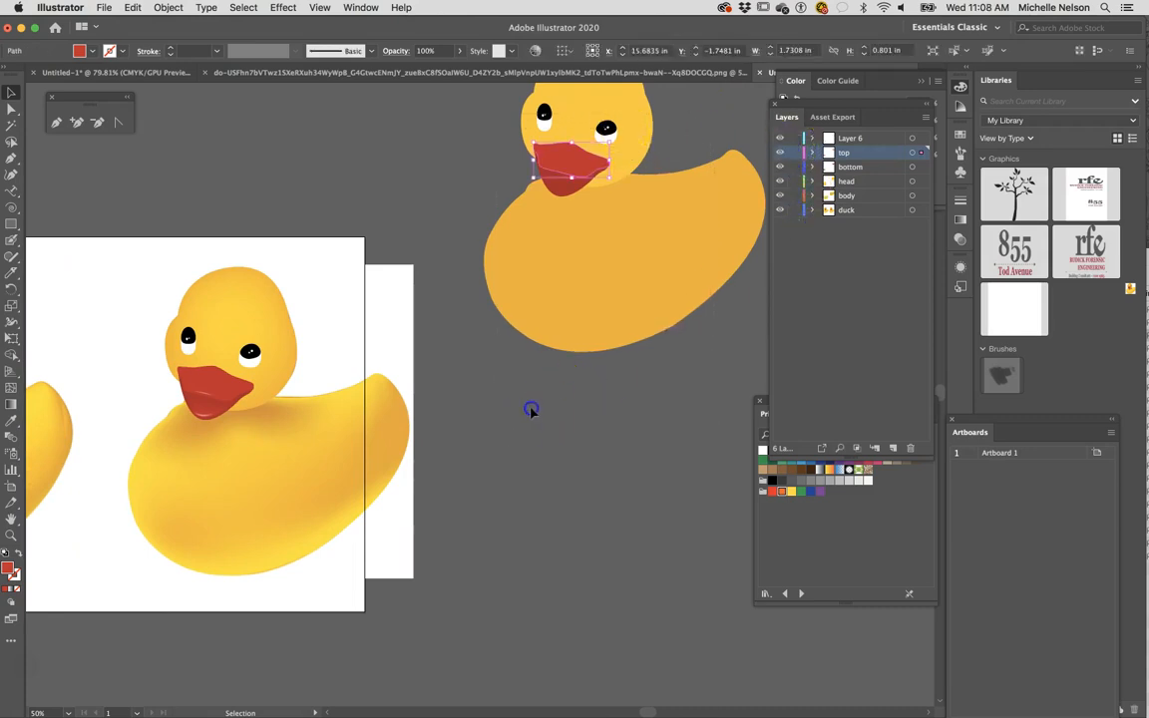
- Select all parts of the flat-coloured duck, move it down beside the shaded duck, and deselect it
scroll(713, 98, "up", 2)
left_click(634, 225)
left_click_drag(614, 165, 576, 382)
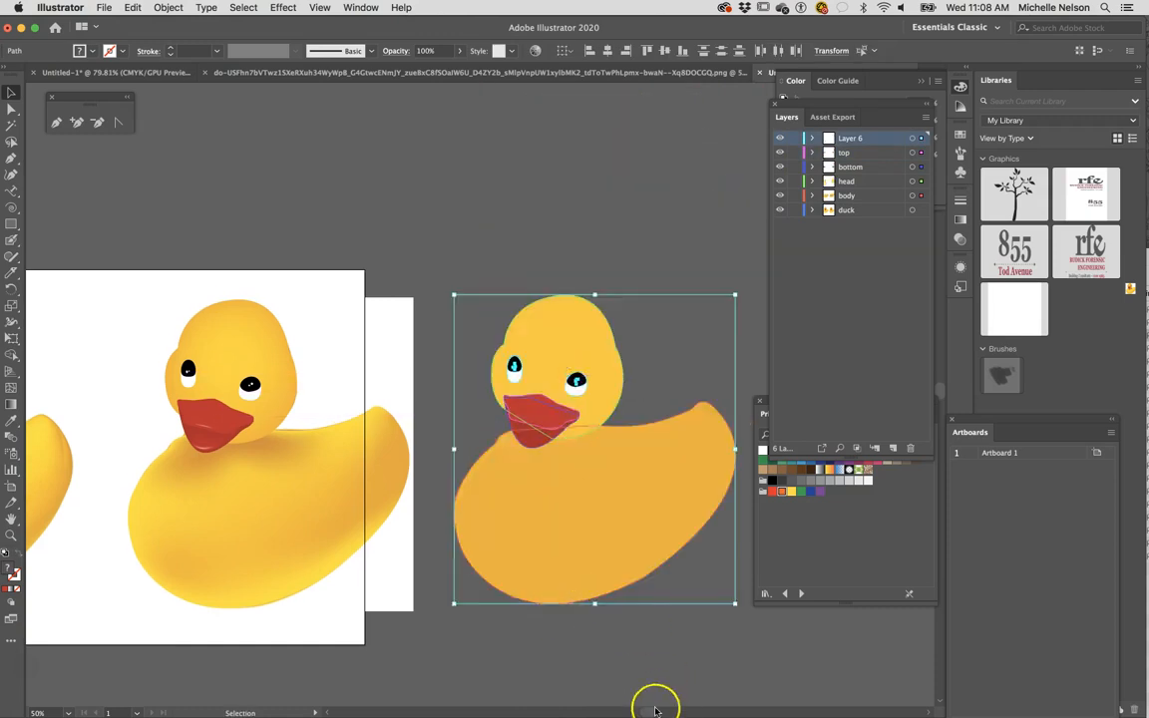
left_click(615, 664)
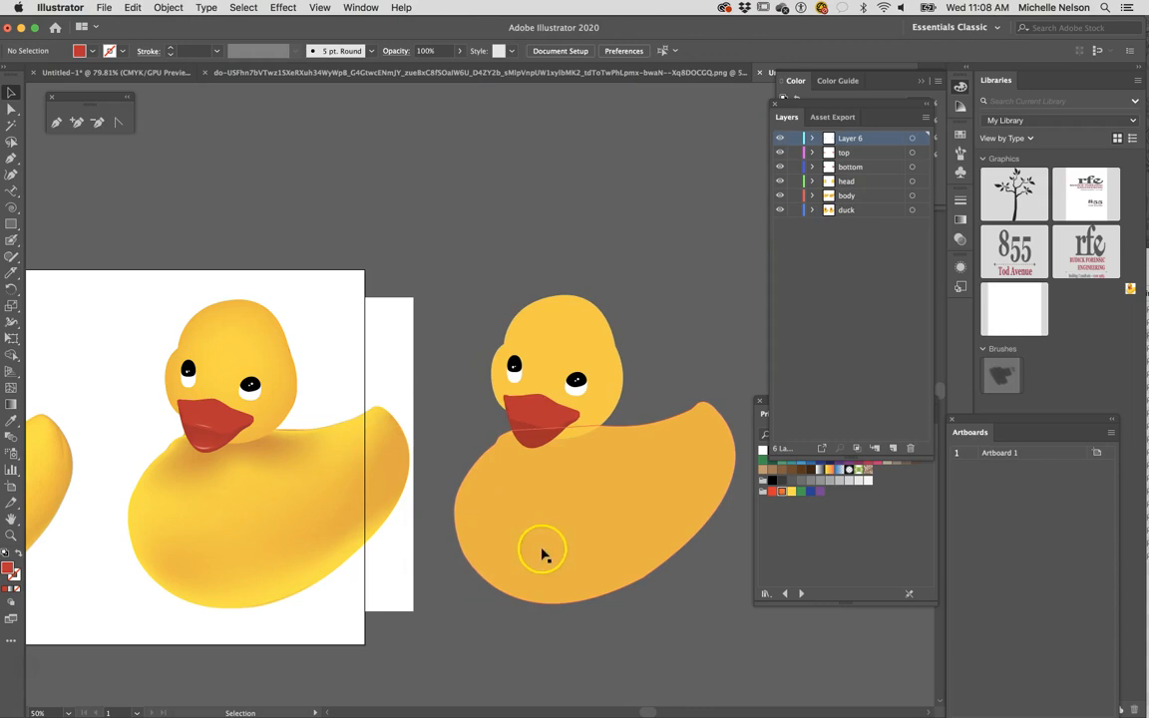